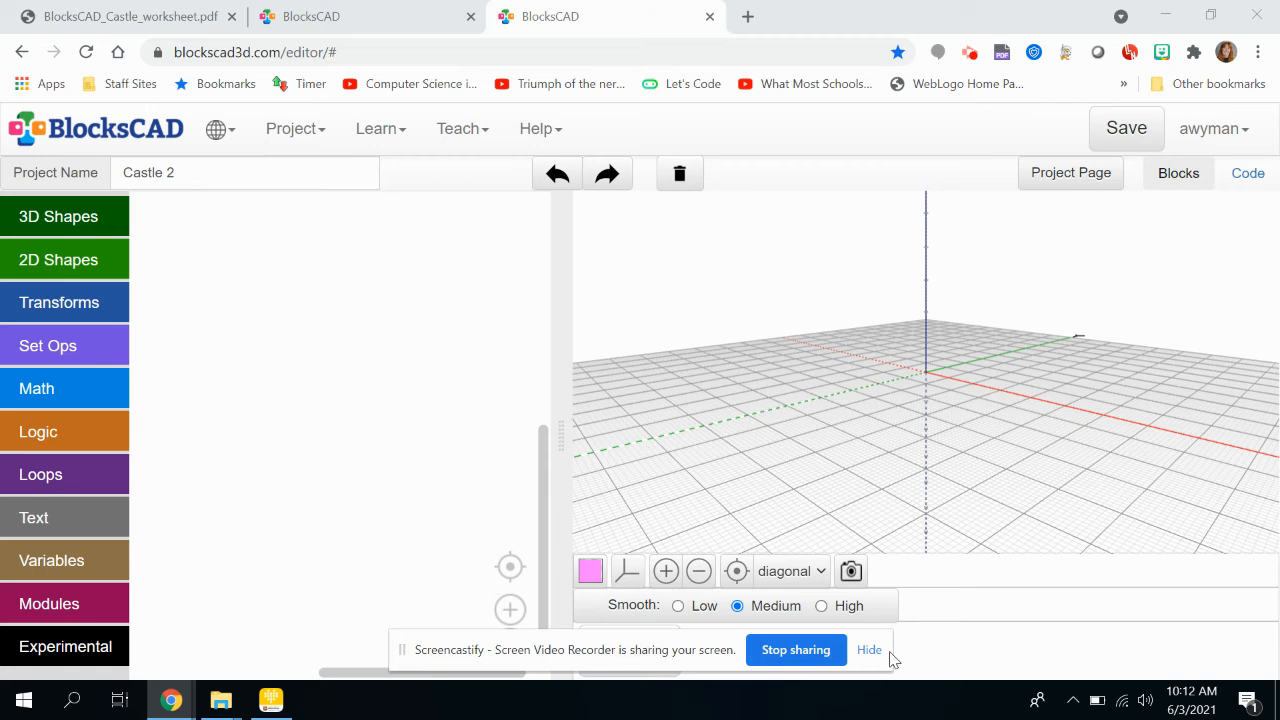
# Review the example castle and starting blocks in BlocksCAD_Castle_worksheet.pdf, and return to the Castle 2 project in BlocksCAD
pyautogui.click(868, 651)
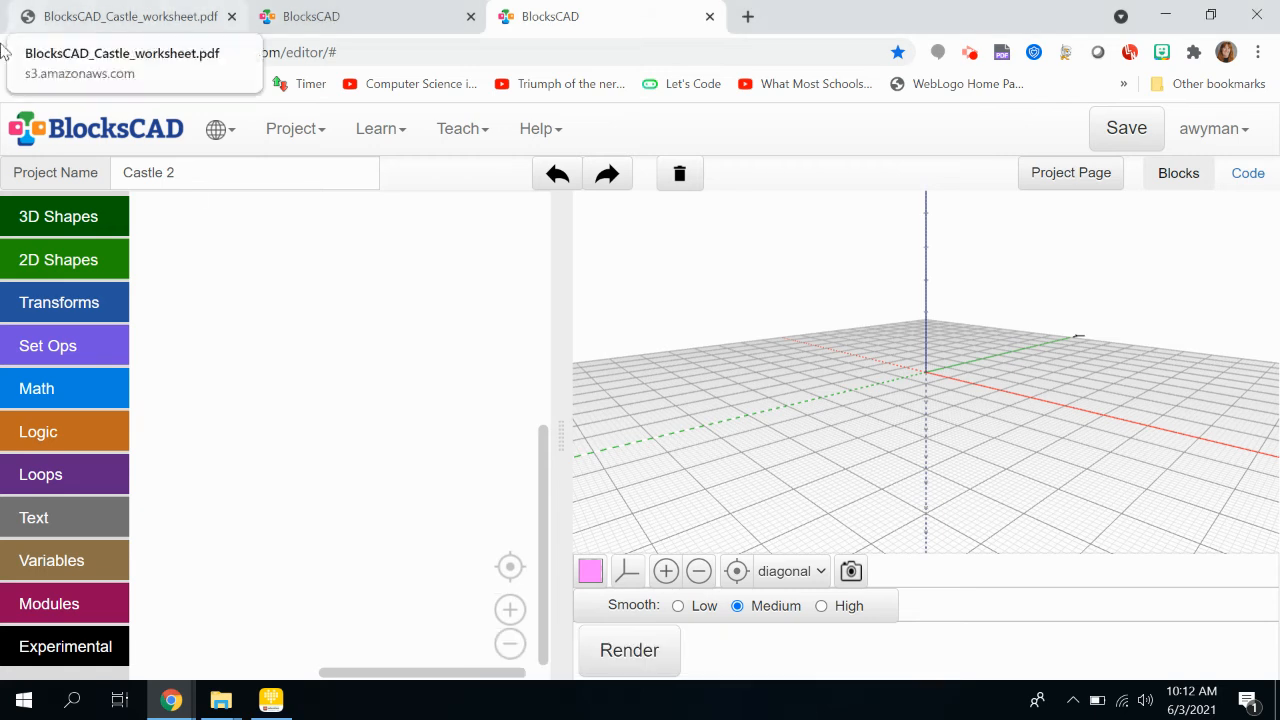
pyautogui.click(166, 14)
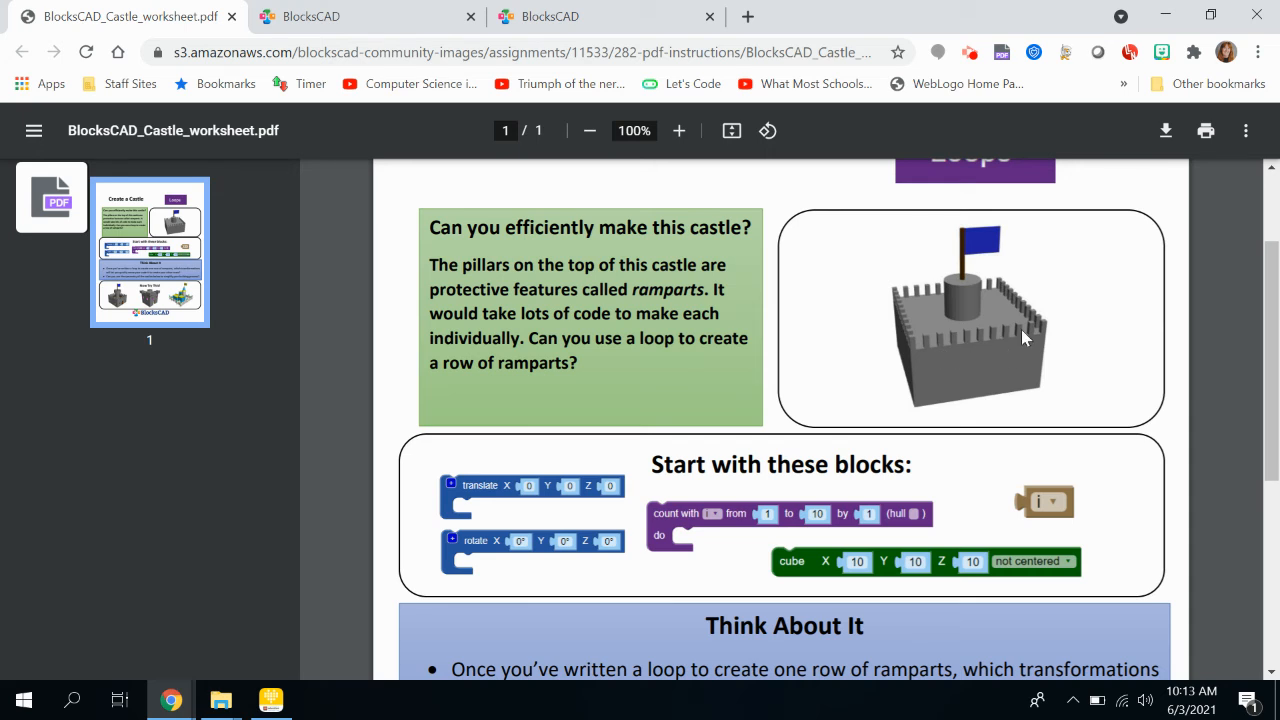
pyautogui.click(591, 17)
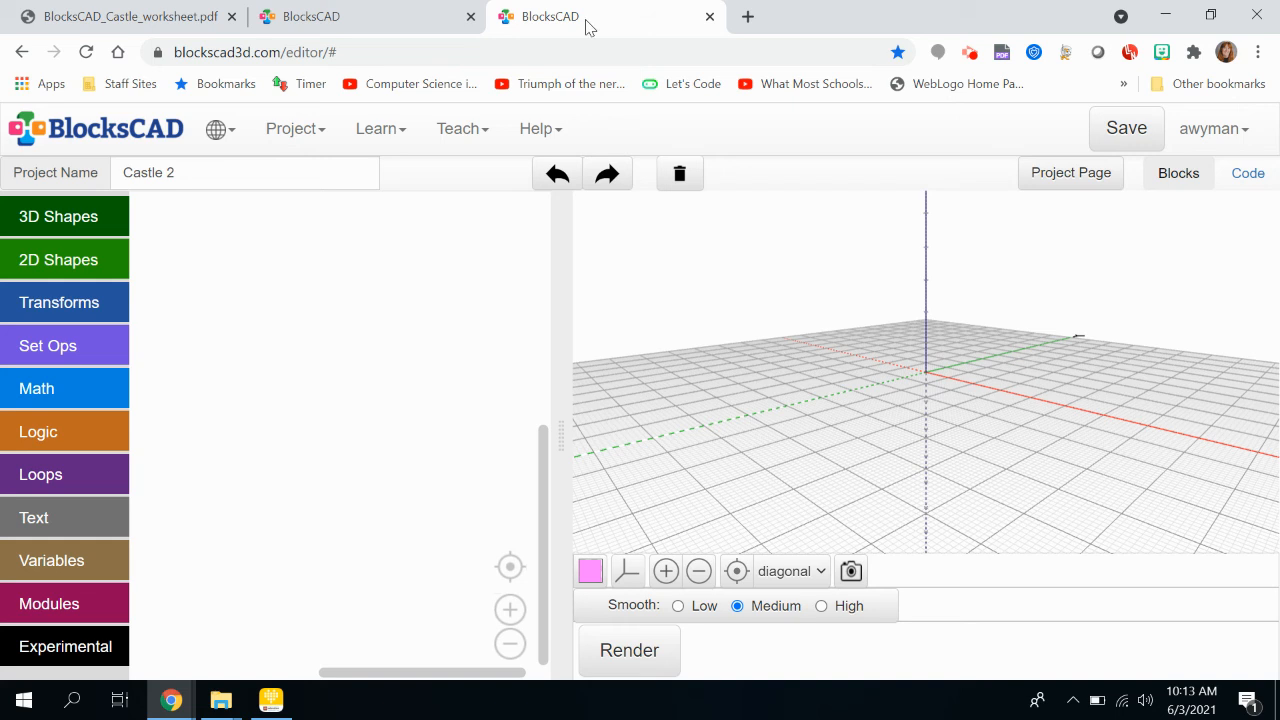
# Add a cube block to the workspace, render it and close its empty comment
pyautogui.click(82, 216)
pyautogui.moveTo(191, 287); pyautogui.dragTo(219, 361)
pyautogui.click(652, 652)
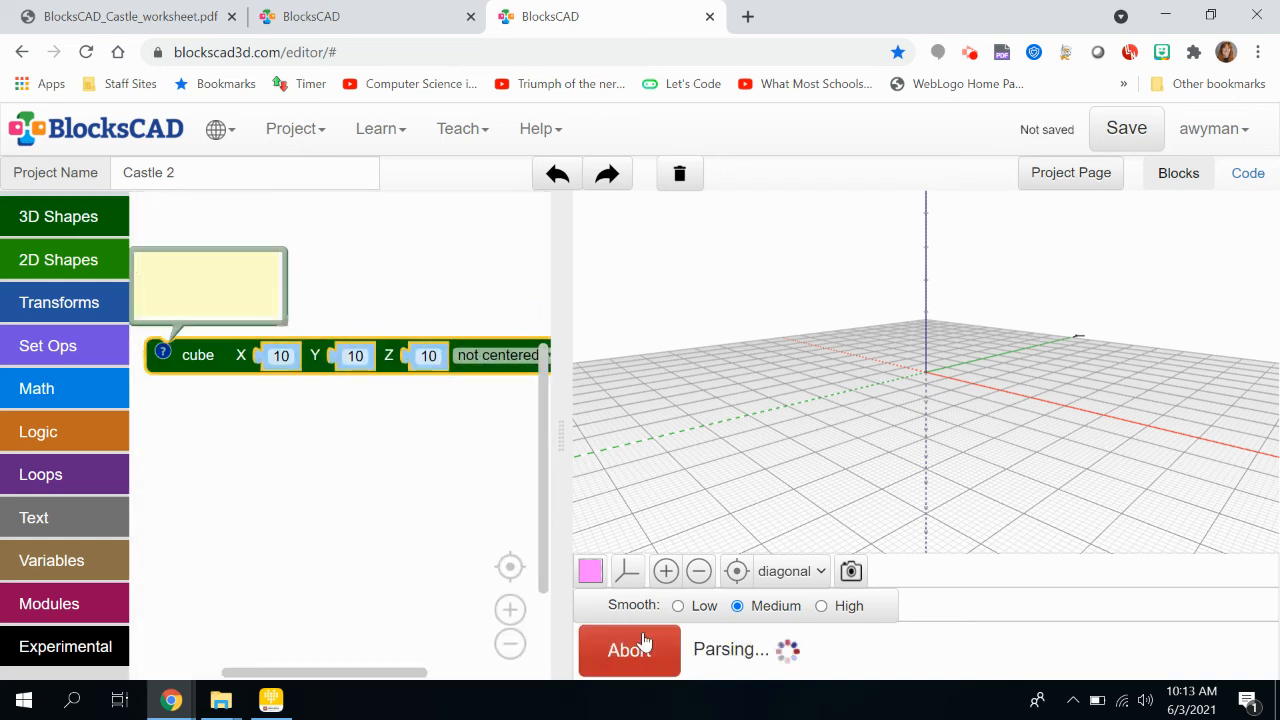
pyautogui.click(163, 352)
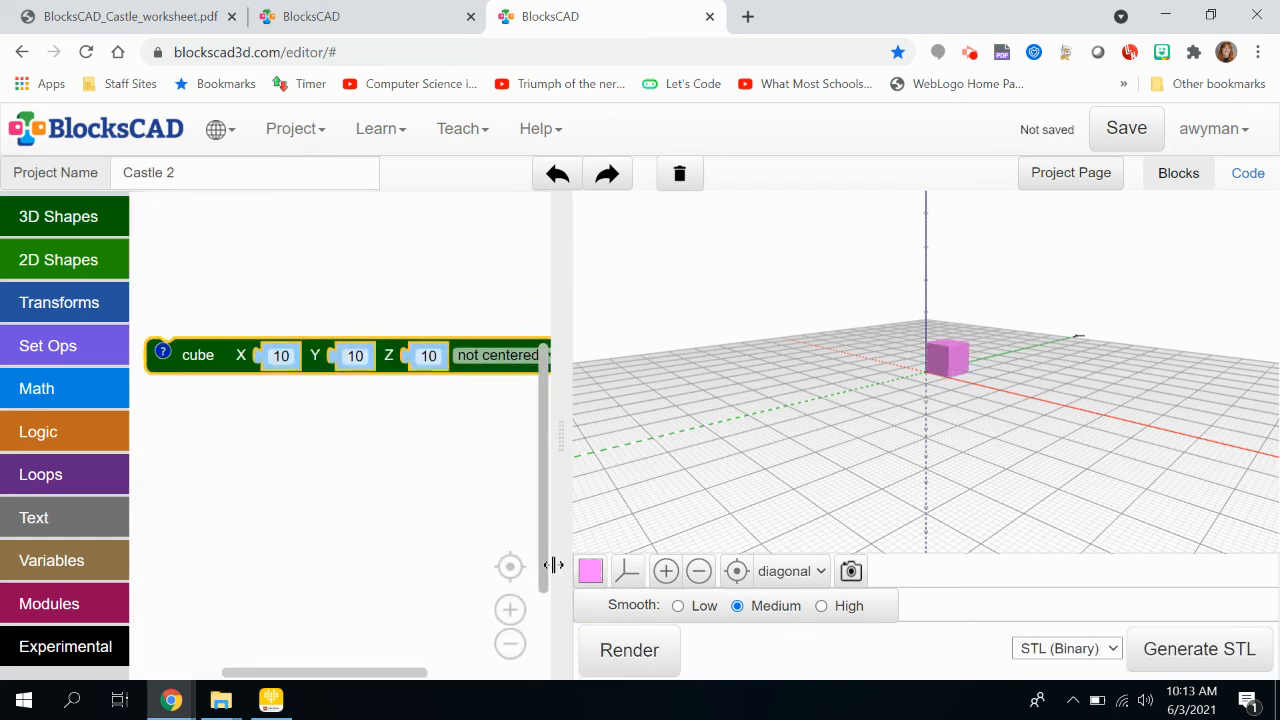
pyautogui.click(699, 571)
pyautogui.click(703, 572)
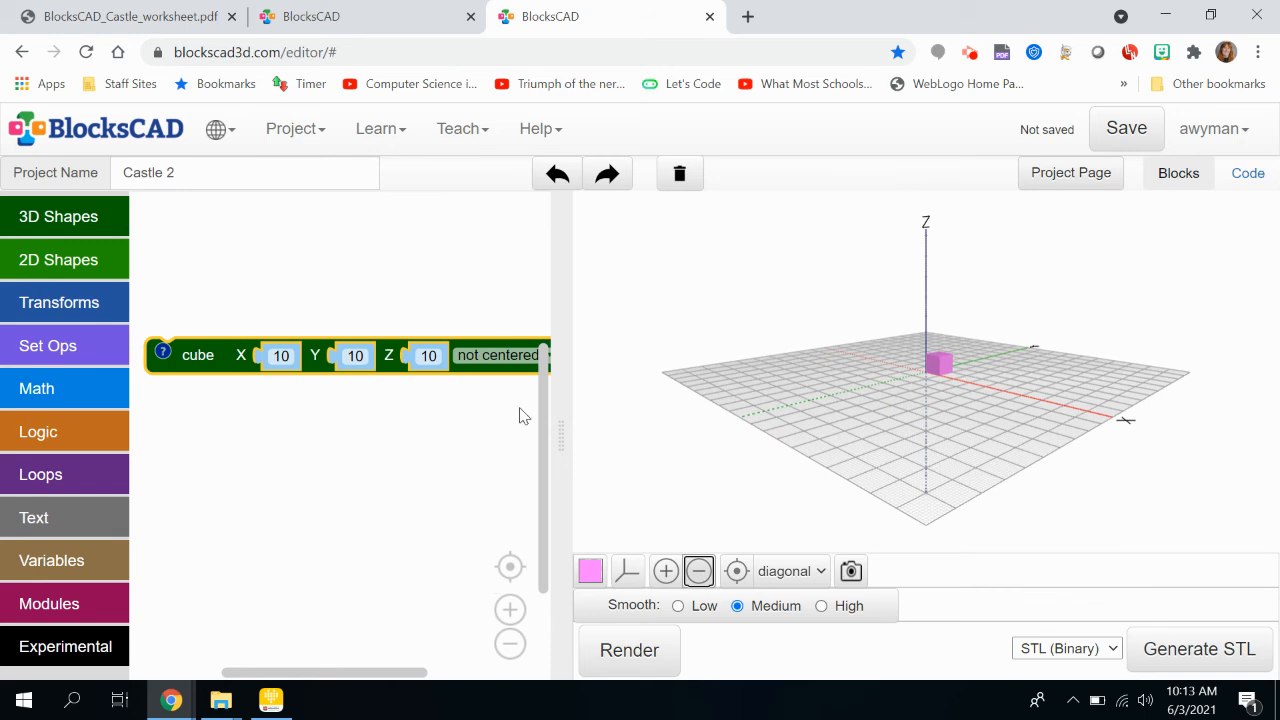
# Widen the block workspace, set the cube's X and Y sizes to 100, and render the model
pyautogui.moveTo(556, 430); pyautogui.dragTo(690, 451)
pyautogui.click(278, 356)
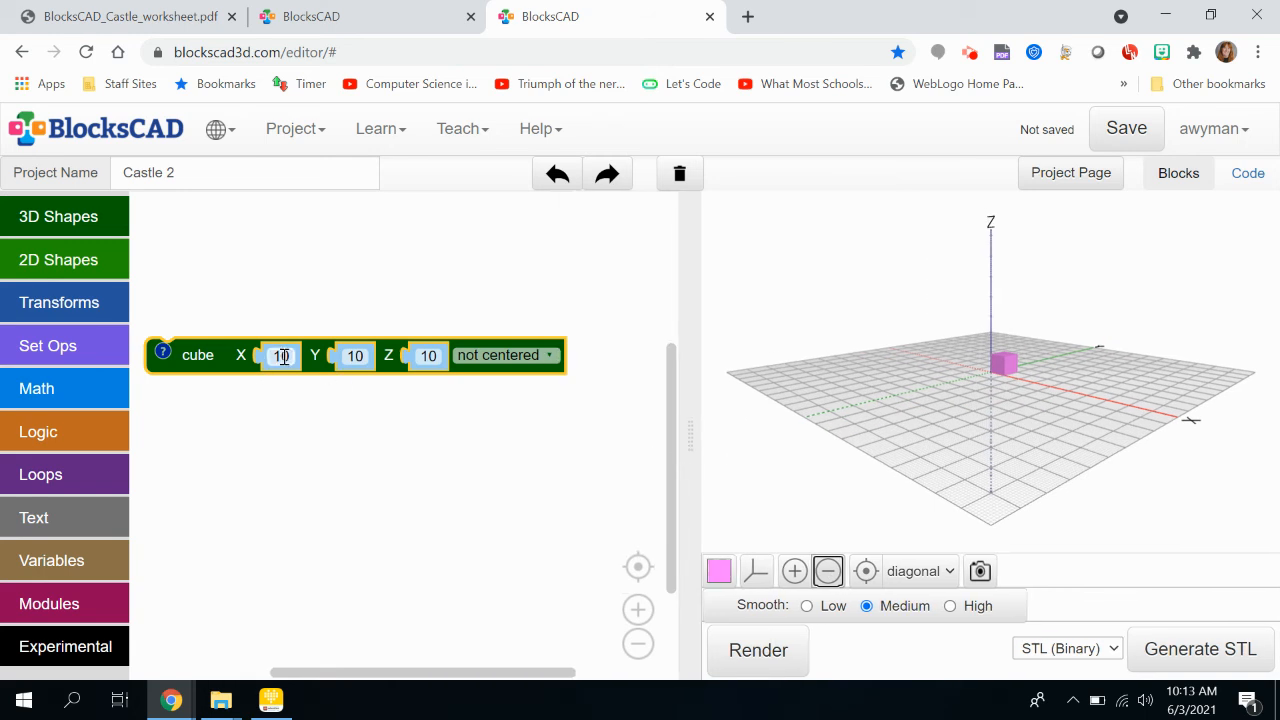
pyautogui.write('0')
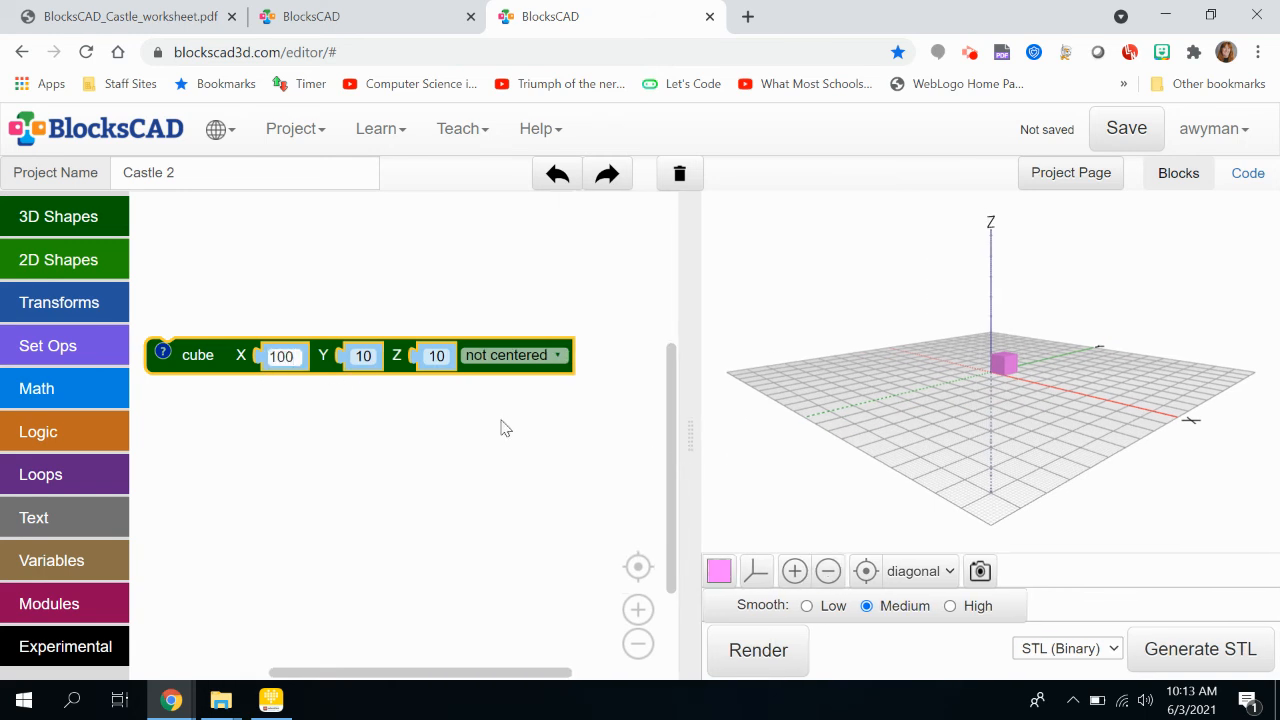
pyautogui.click(363, 356)
pyautogui.write('100')
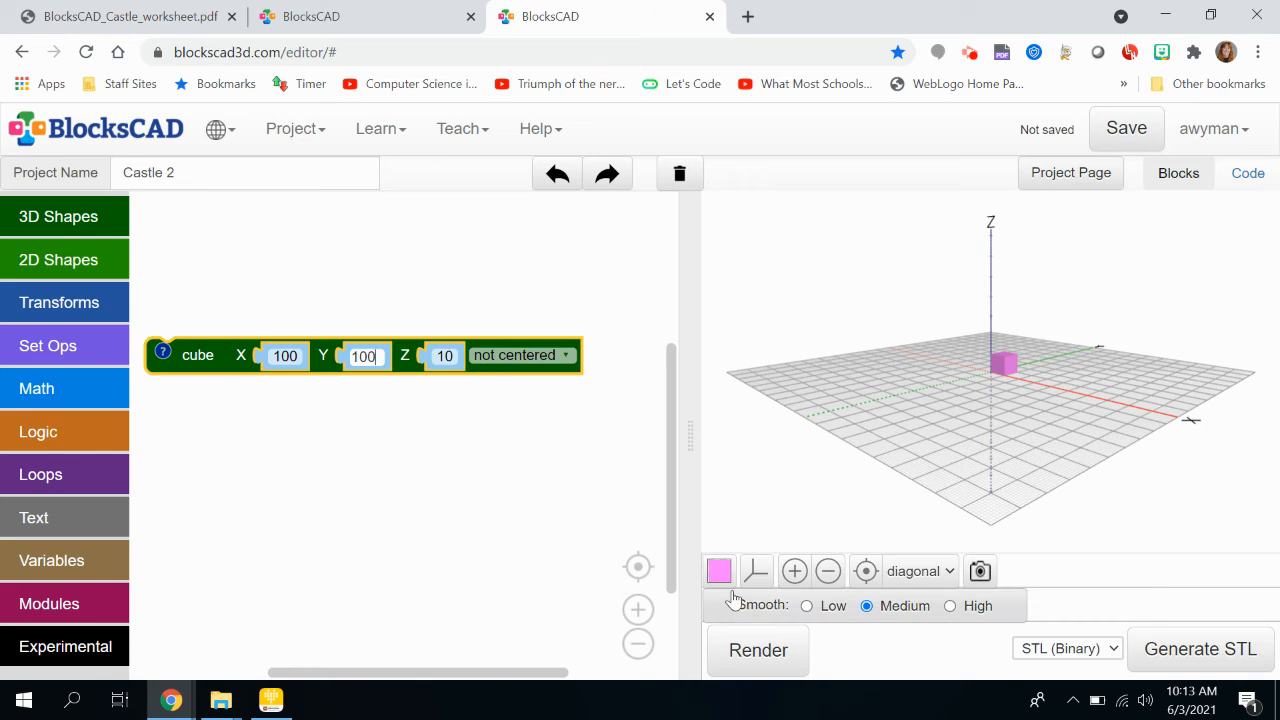
pyautogui.click(735, 648)
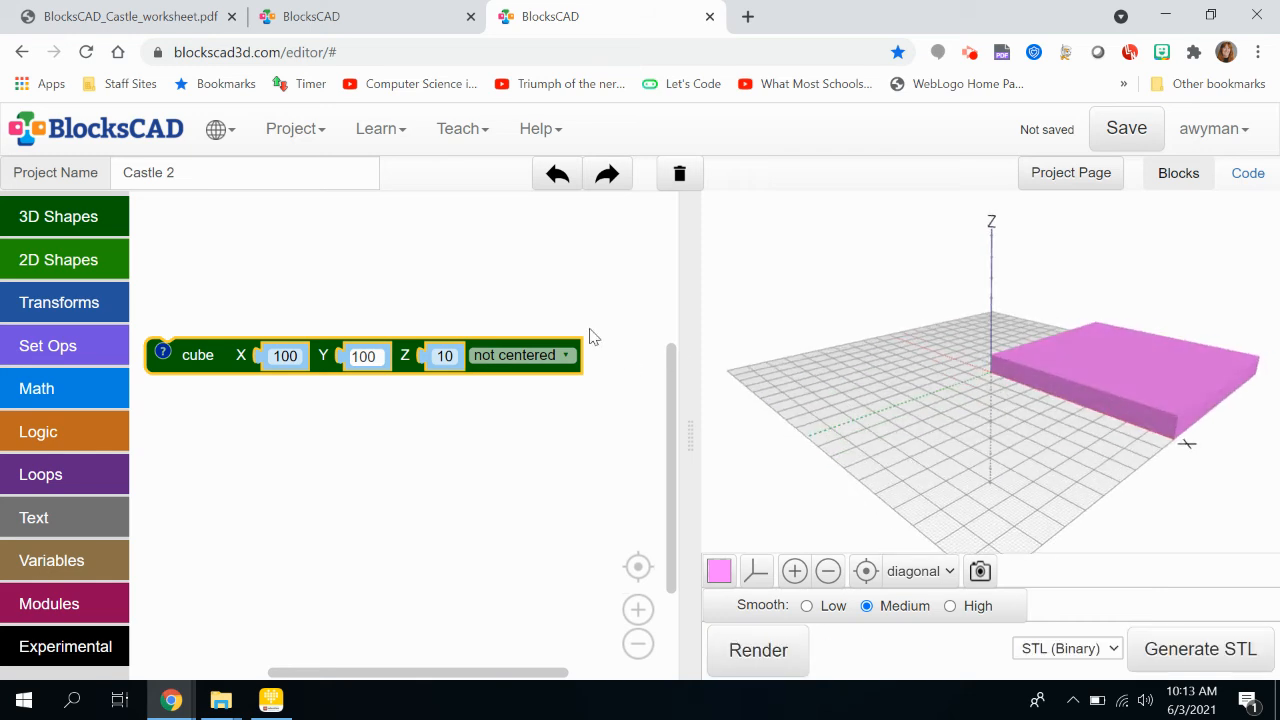
# Set the cube's Z size to 30 and render the model
pyautogui.click(445, 358)
pyautogui.write('30')
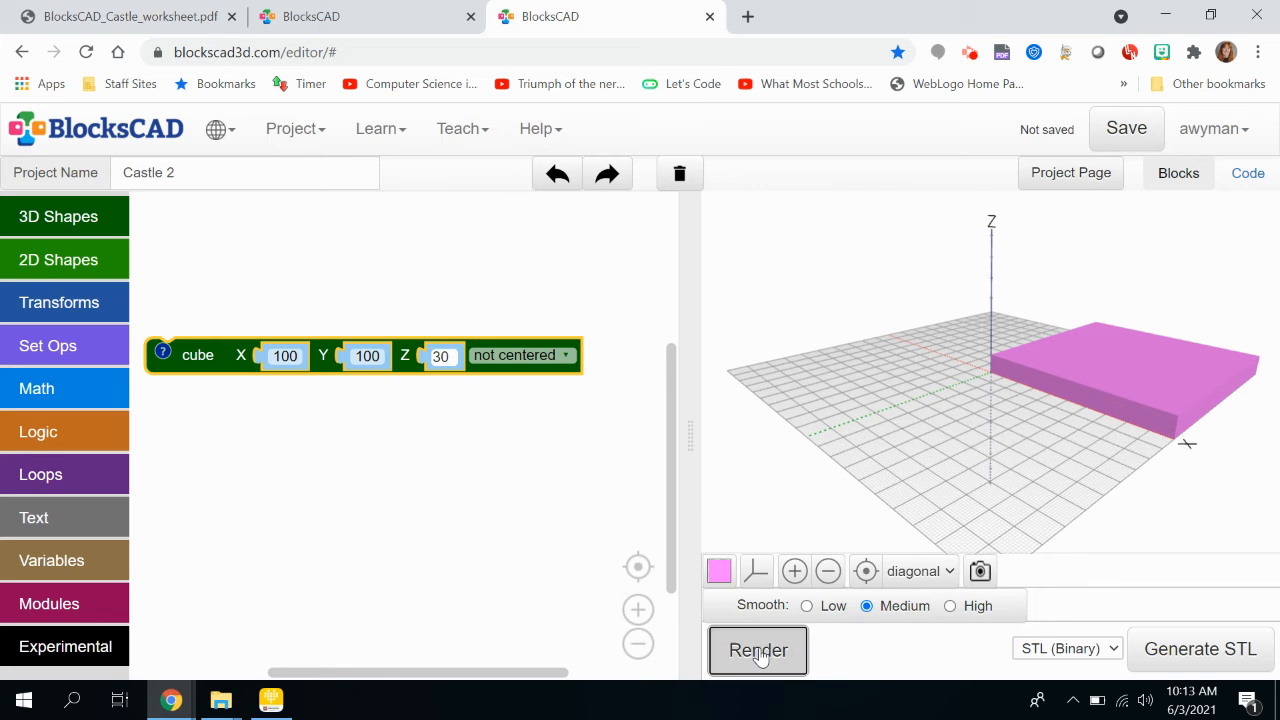
pyautogui.click(758, 650)
pyautogui.moveTo(1095, 360); pyautogui.dragTo(1024, 390)
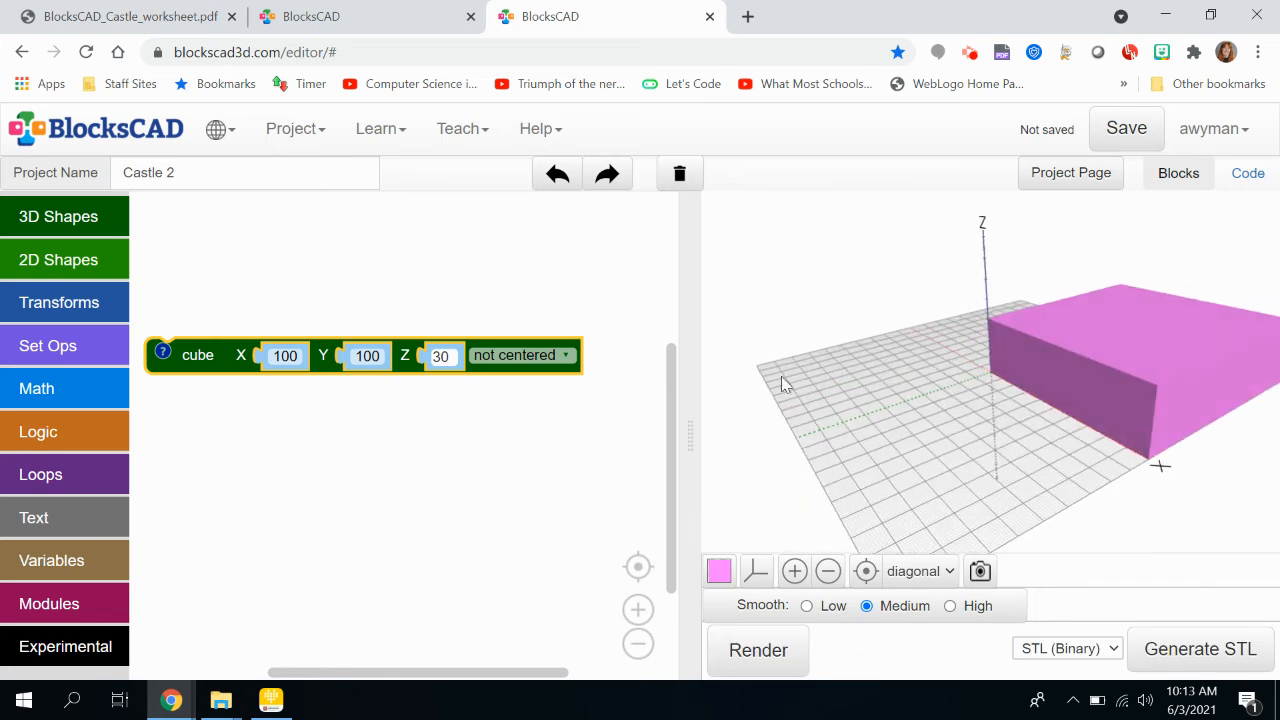
# Set the cube's Z size to 50 and render the castle base
pyautogui.click(451, 352)
pyautogui.write('50')
pyautogui.press('Return')
pyautogui.click(757, 650)
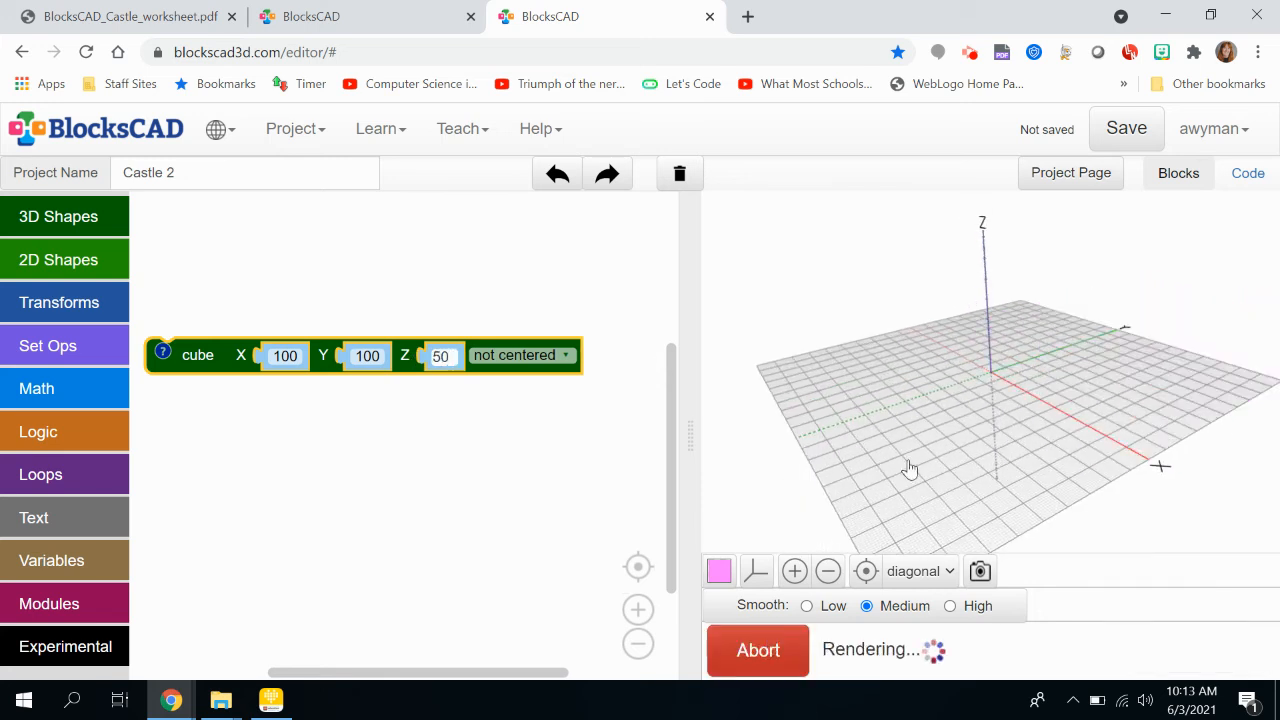
pyautogui.moveTo(989, 423); pyautogui.dragTo(1100, 446)
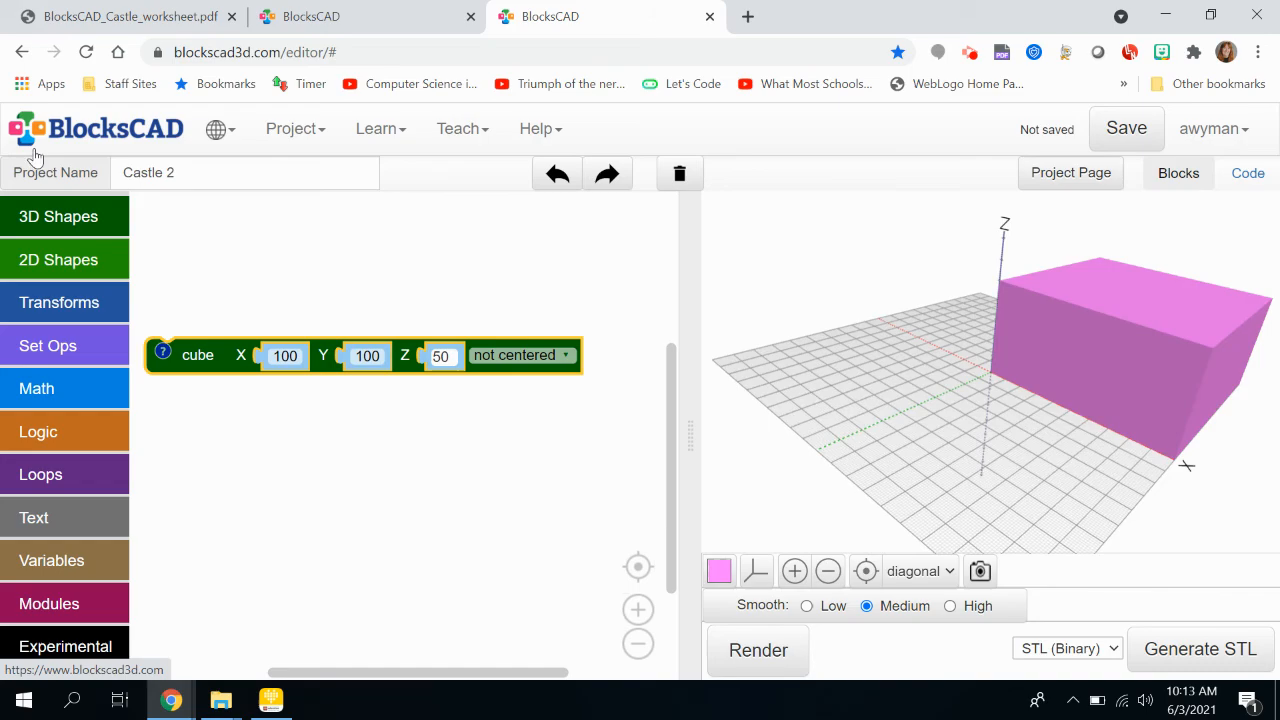
# Wrap the cube in a translate block with X -50 and Y -50, and render the centred base
pyautogui.click(60, 302)
pyautogui.moveTo(198, 231); pyautogui.dragTo(195, 323)
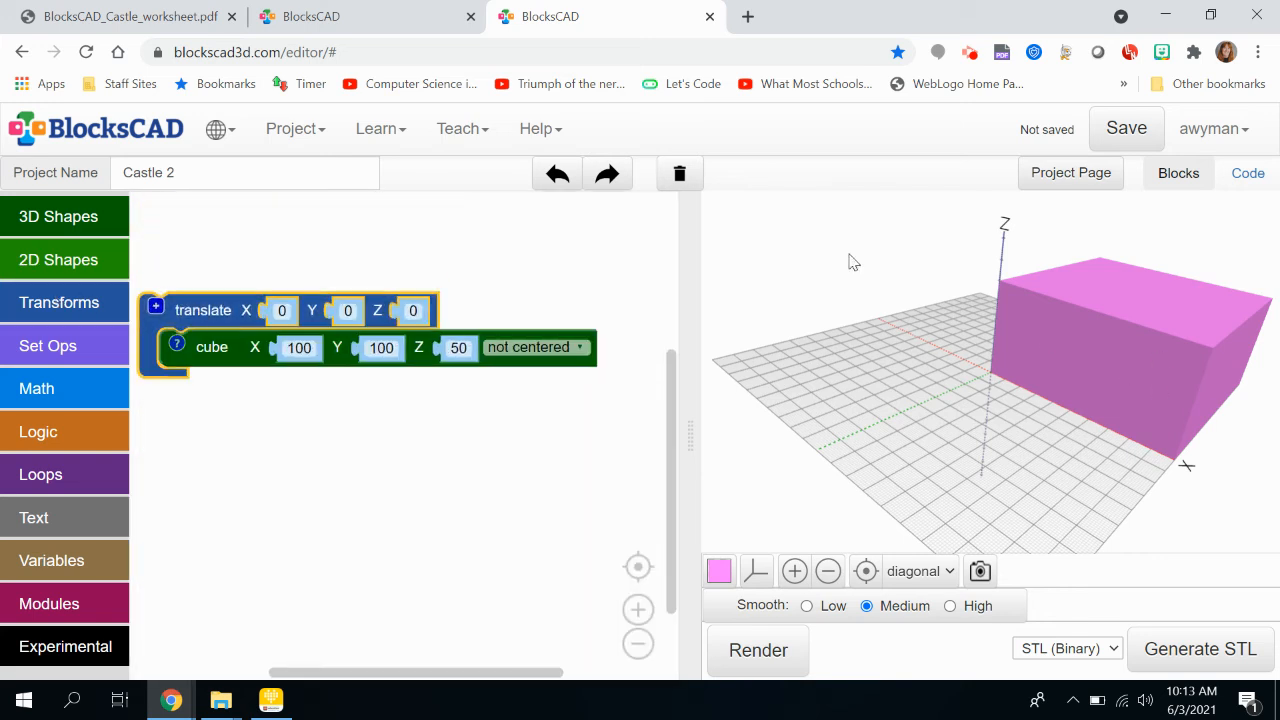
pyautogui.click(281, 311)
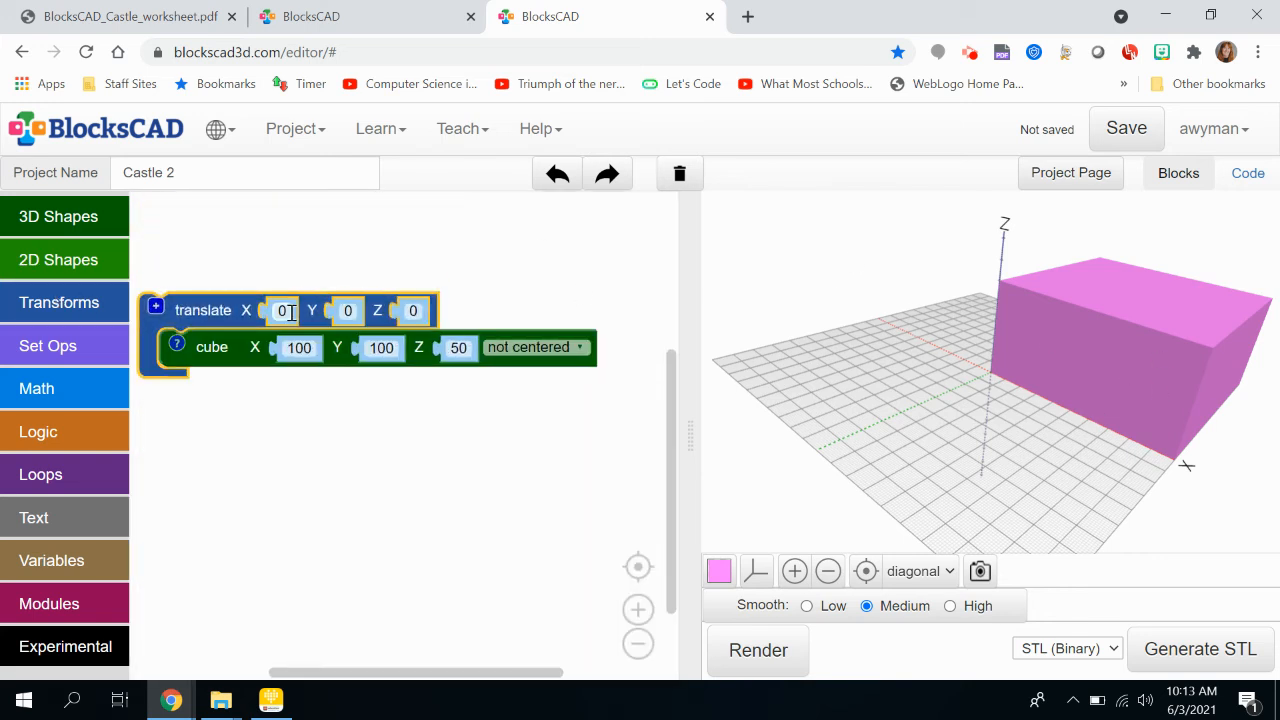
pyautogui.press('BackSpace')
pyautogui.write('-50')
pyautogui.click(366, 311)
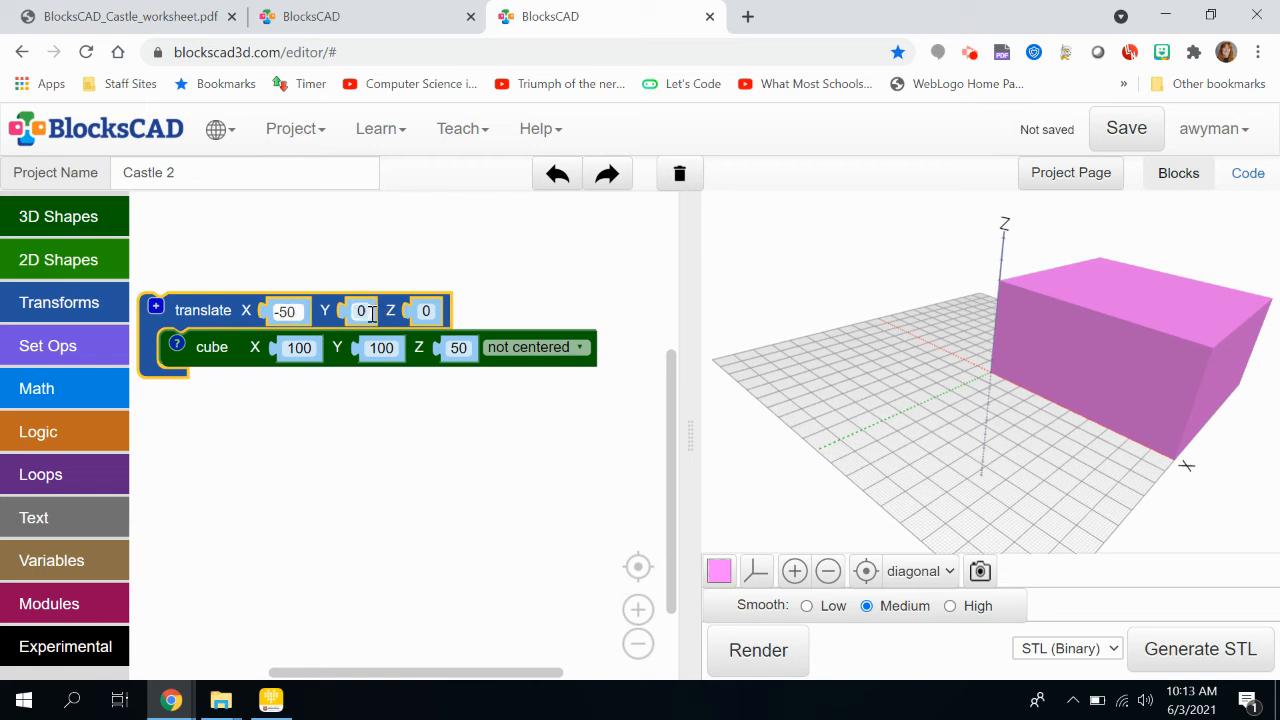
pyautogui.write('-50')
pyautogui.click(798, 666)
pyautogui.moveTo(968, 388); pyautogui.dragTo(1022, 376)
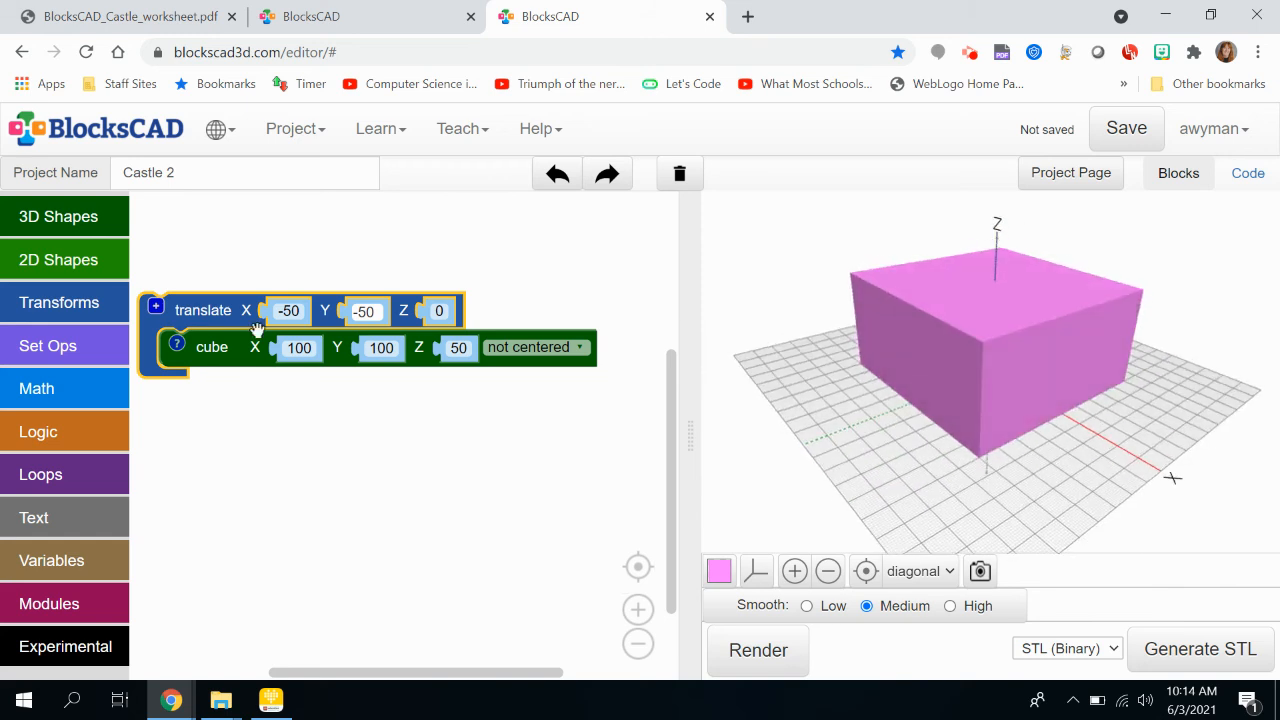
# Collapse the castle base's translate block and move it up out of the way in the workspace
pyautogui.rightClick(220, 311)
pyautogui.click(290, 391)
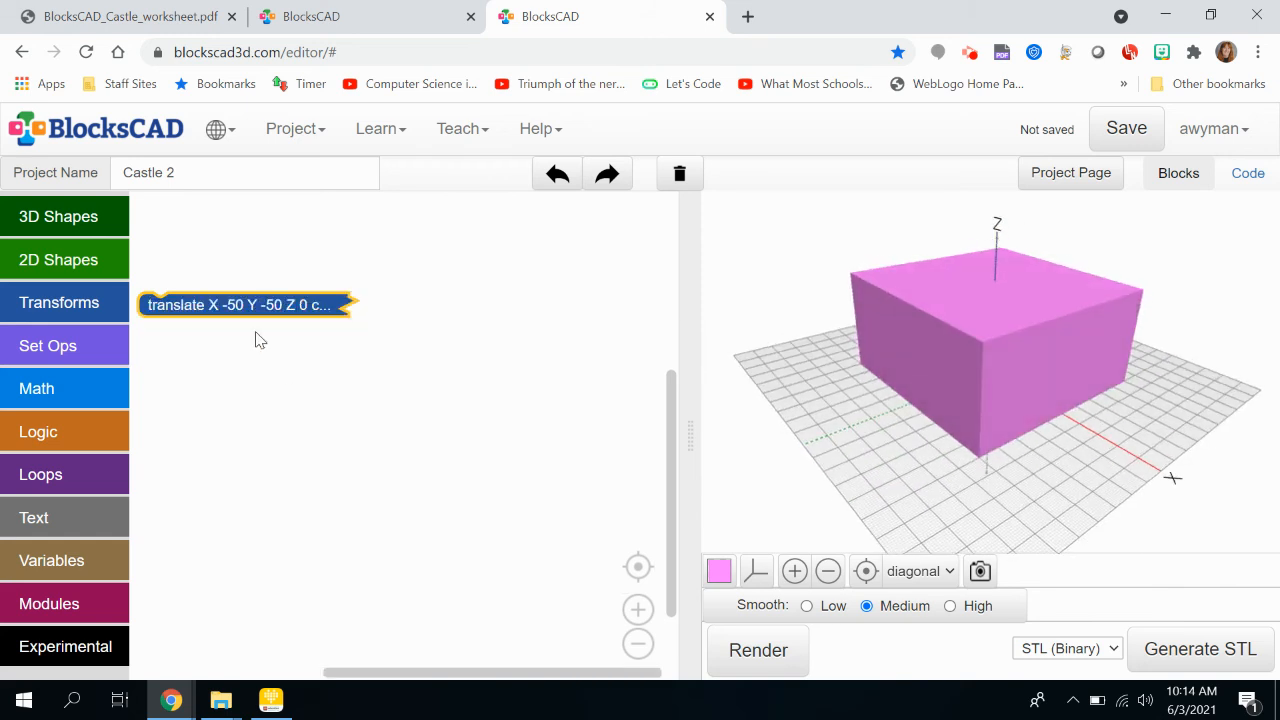
pyautogui.moveTo(245, 305); pyautogui.dragTo(319, 221)
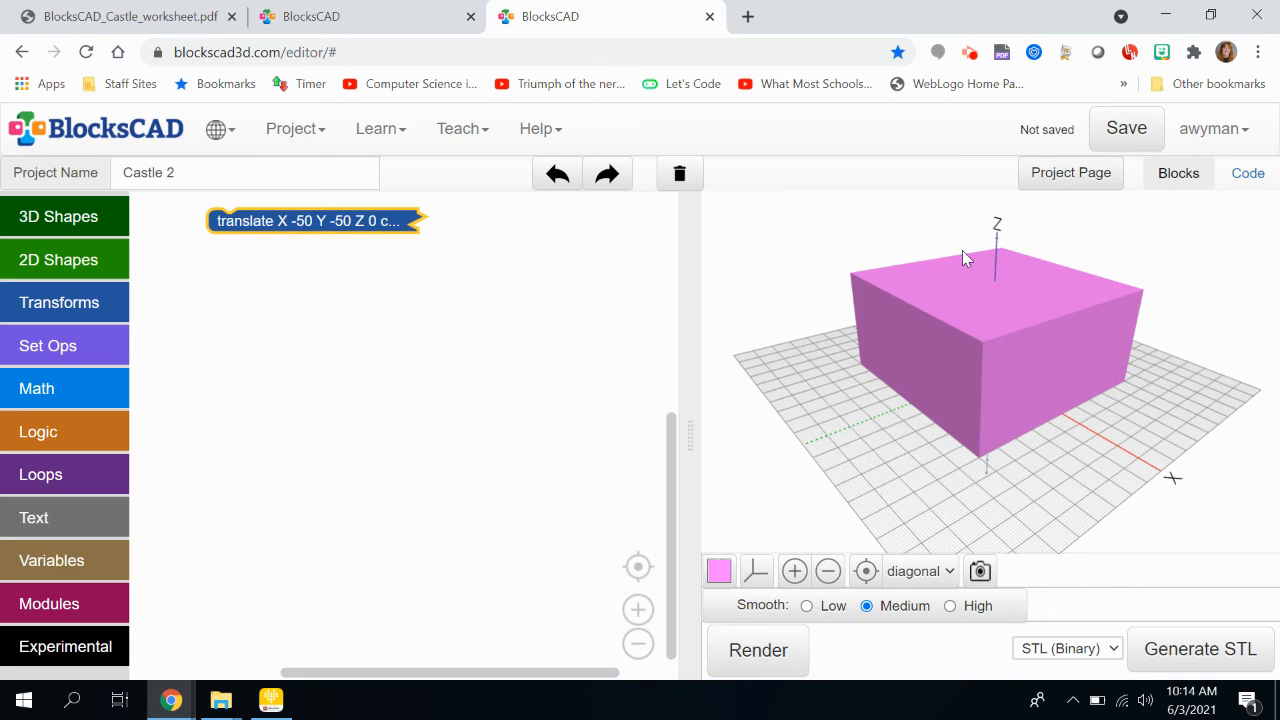
# Add a second cube block below the collapsed base block and close its empty comment
pyautogui.click(57, 215)
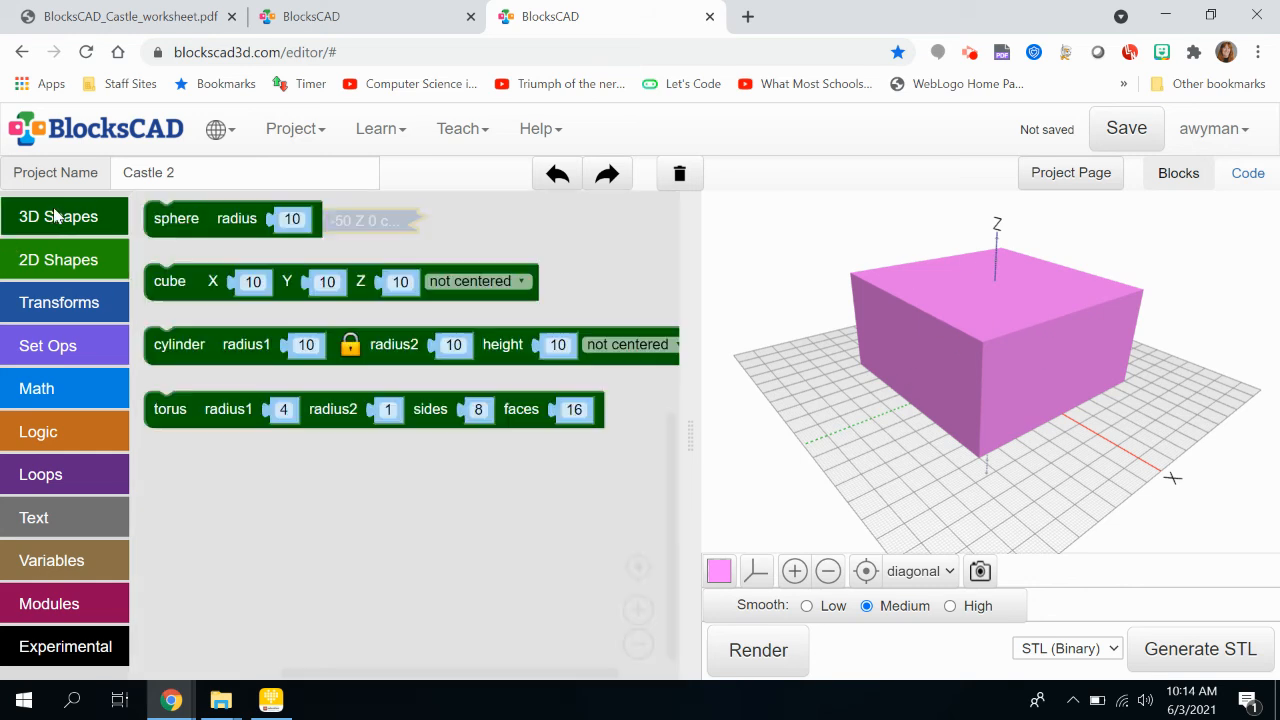
pyautogui.moveTo(203, 287); pyautogui.dragTo(210, 370)
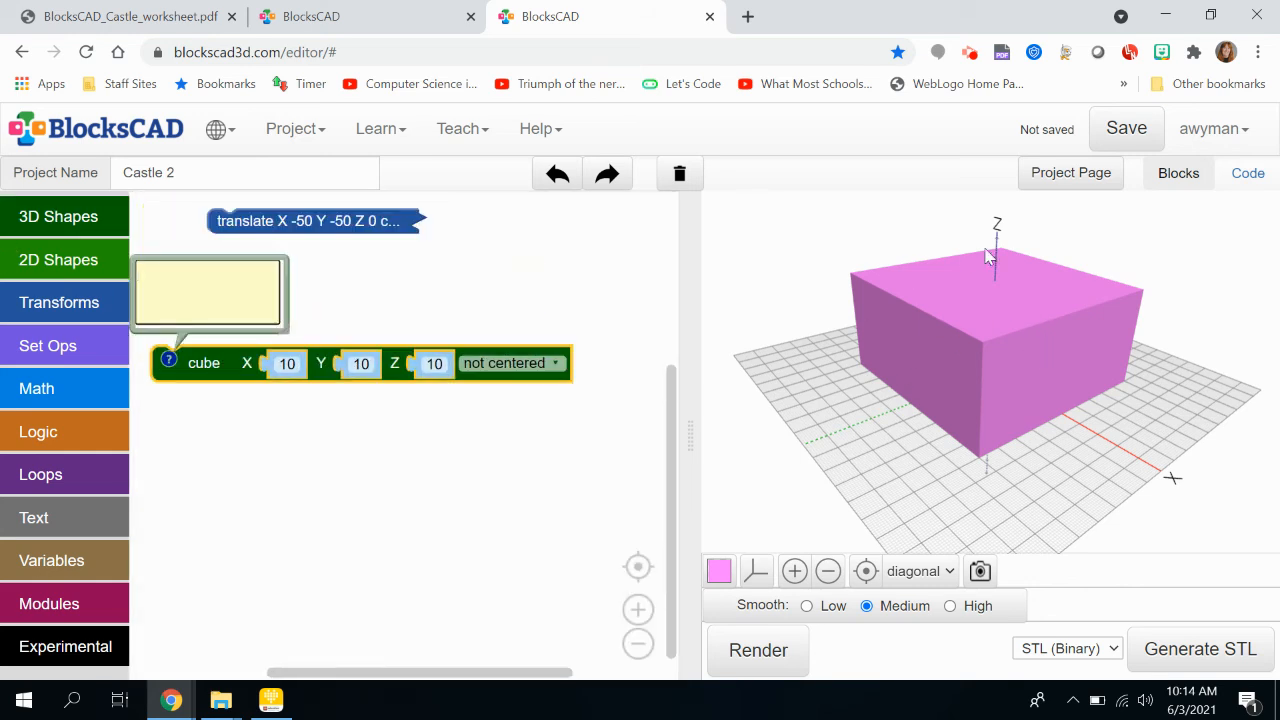
pyautogui.click(167, 358)
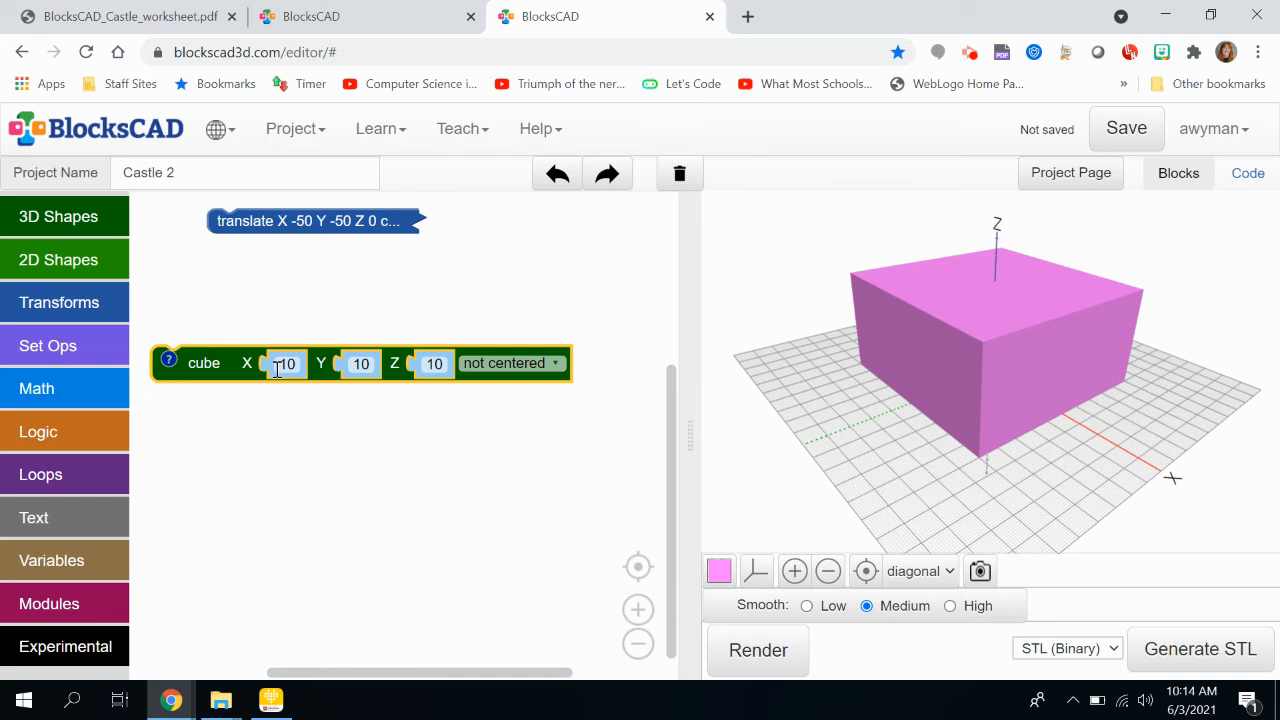
# Disable the collapsed castle base block and render only the new cube
pyautogui.rightClick(285, 231)
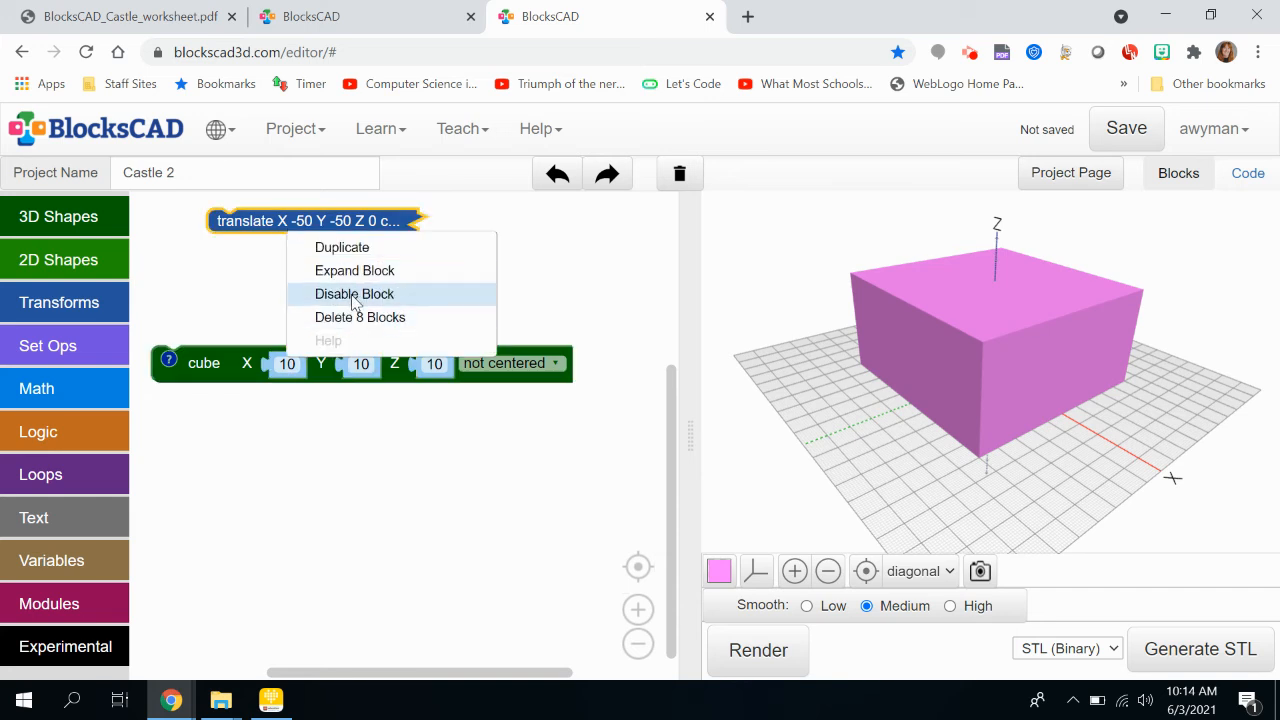
pyautogui.click(355, 294)
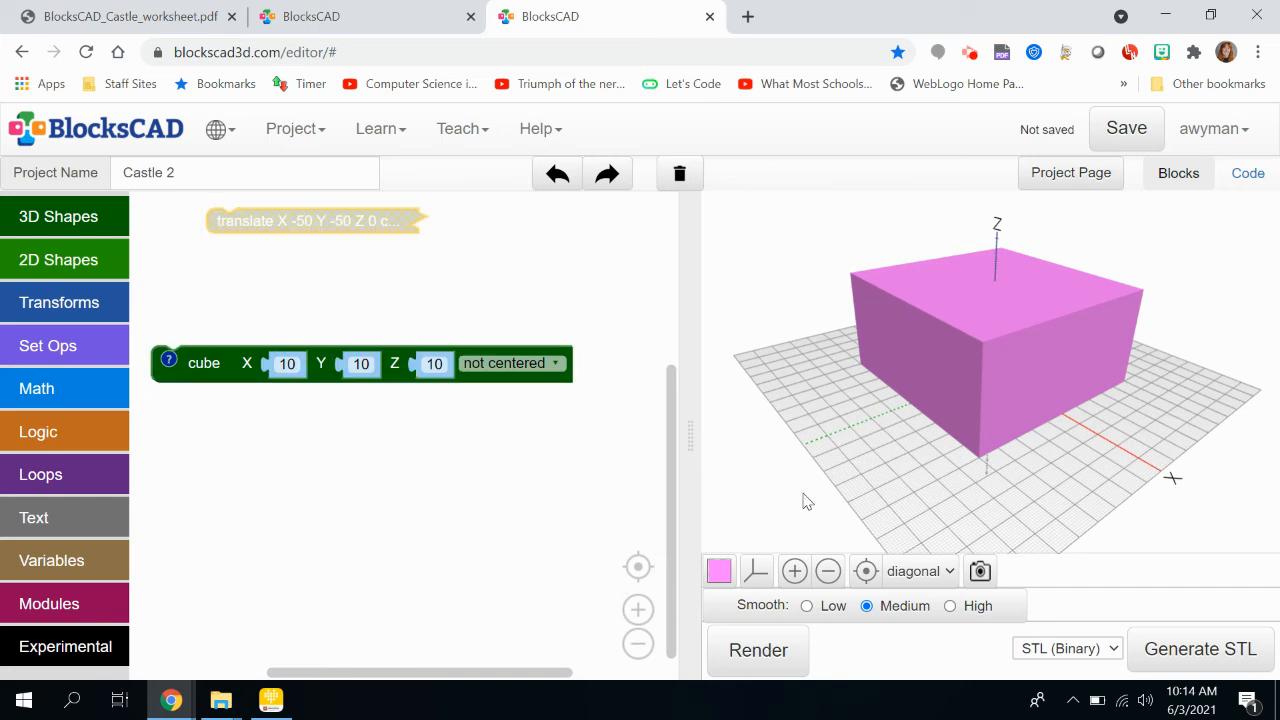
pyautogui.click(762, 652)
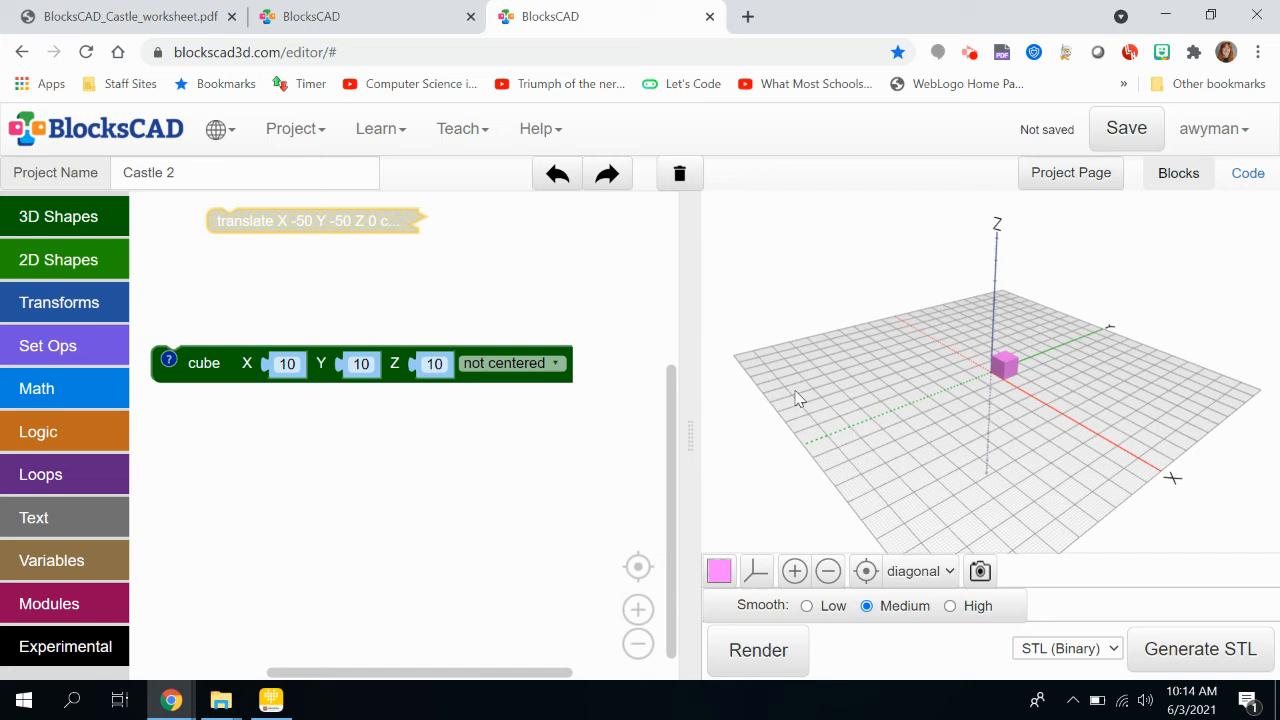
# Set the new cube's X and Y sizes to 5 and render it as a single rampart
pyautogui.moveTo(216, 368); pyautogui.dragTo(232, 372)
pyautogui.click(795, 570)
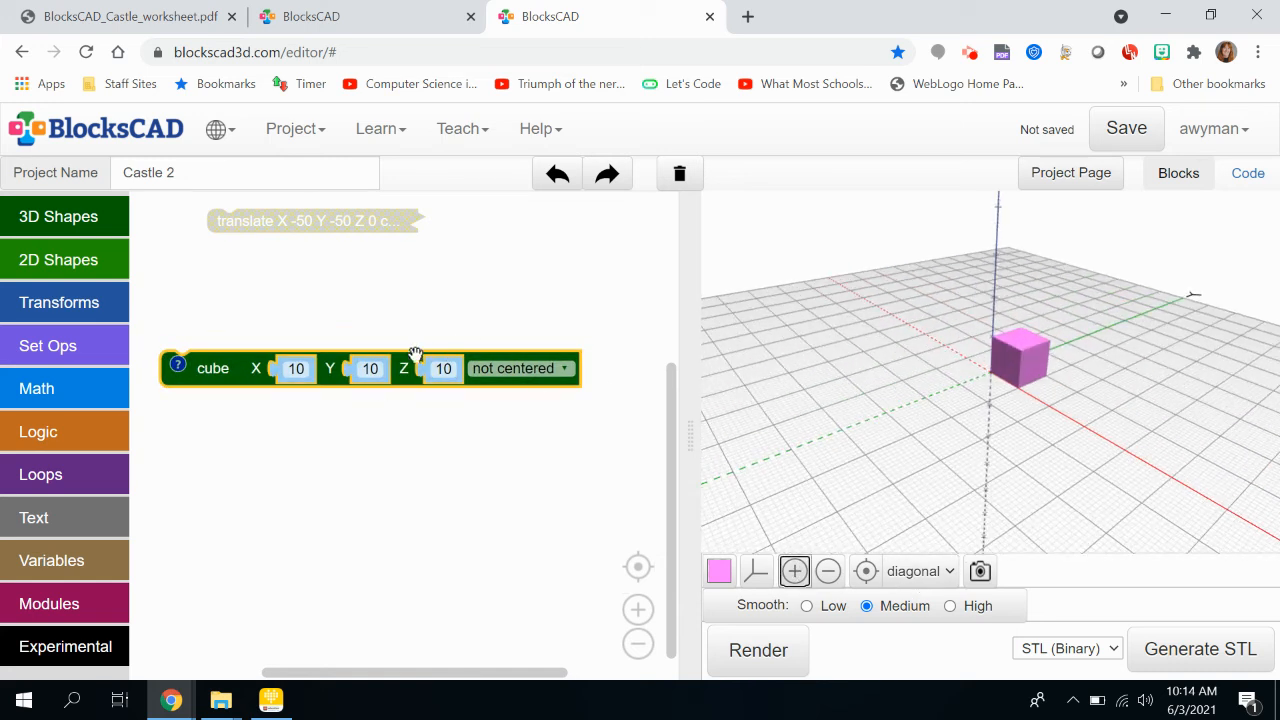
pyautogui.click(300, 369)
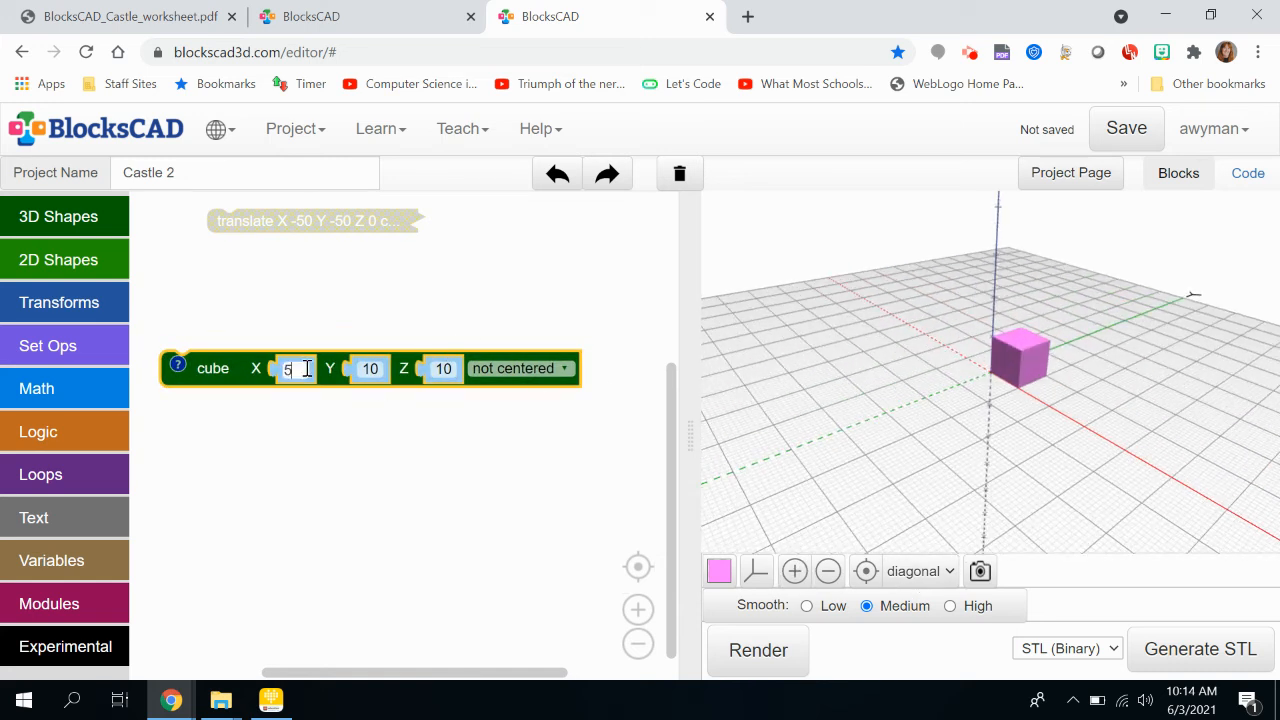
pyautogui.press('Tab')
pyautogui.write('5')
pyautogui.press('Return')
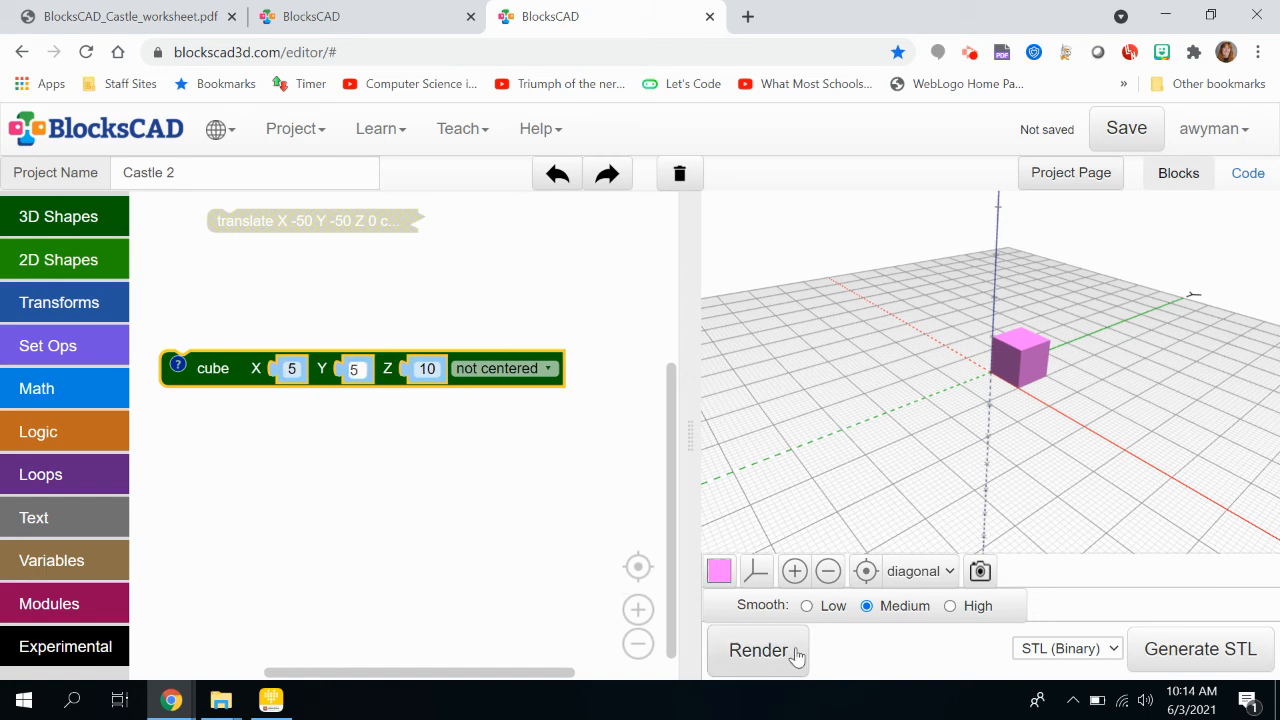
pyautogui.click(758, 650)
pyautogui.moveTo(847, 492); pyautogui.dragTo(910, 416)
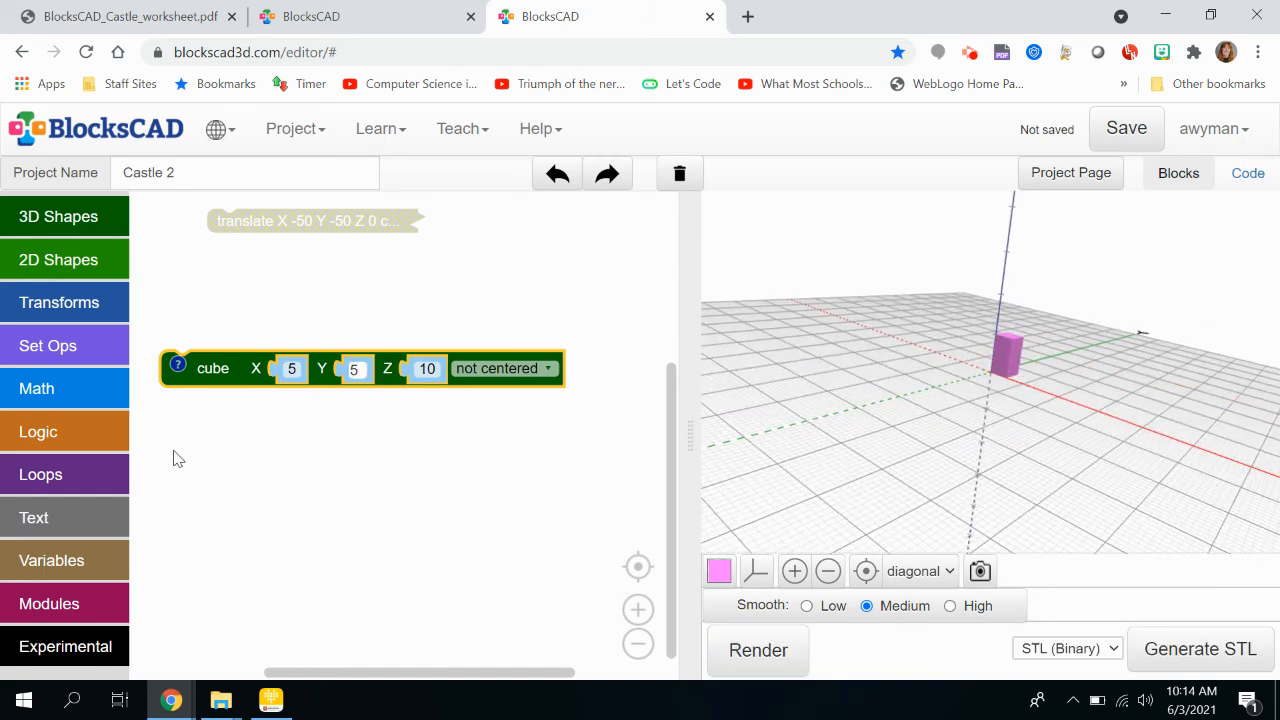
# Wrap the rampart cube in a translate block, close its empty comment, and move the group lower in the workspace
pyautogui.moveTo(351, 449); pyautogui.dragTo(402, 462)
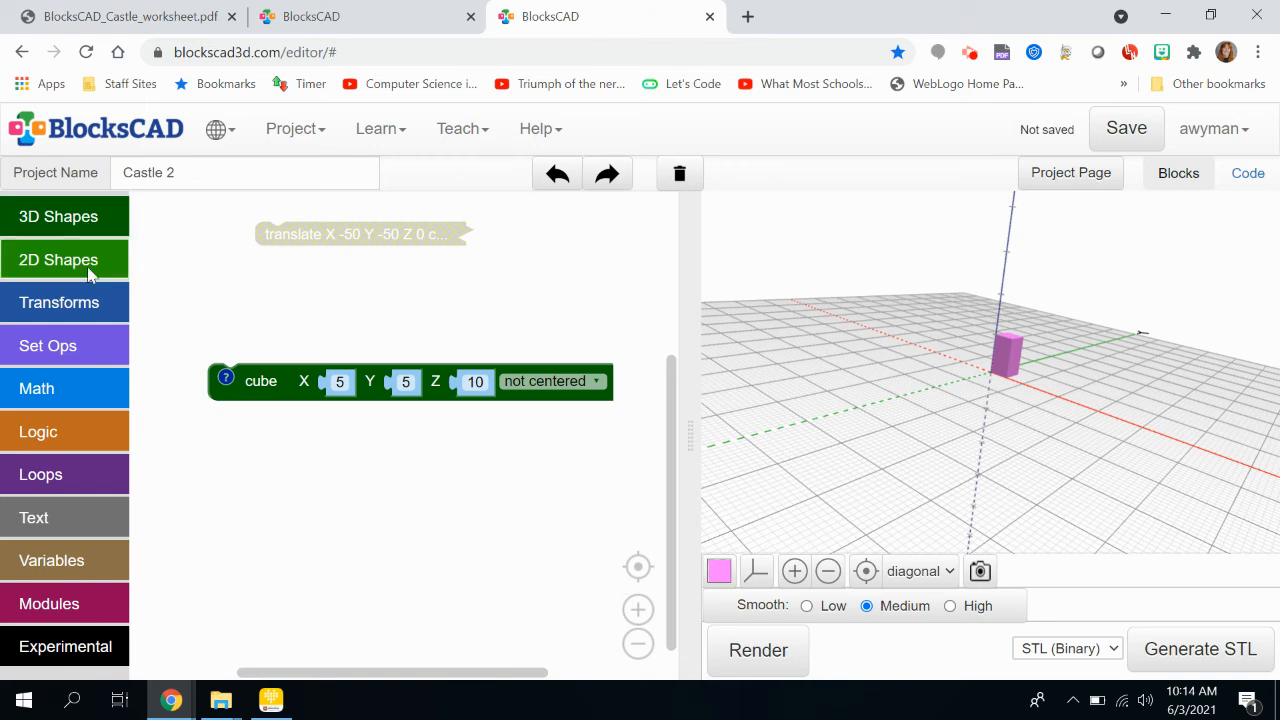
pyautogui.click(88, 306)
pyautogui.moveTo(194, 223); pyautogui.dragTo(241, 350)
pyautogui.click(489, 343)
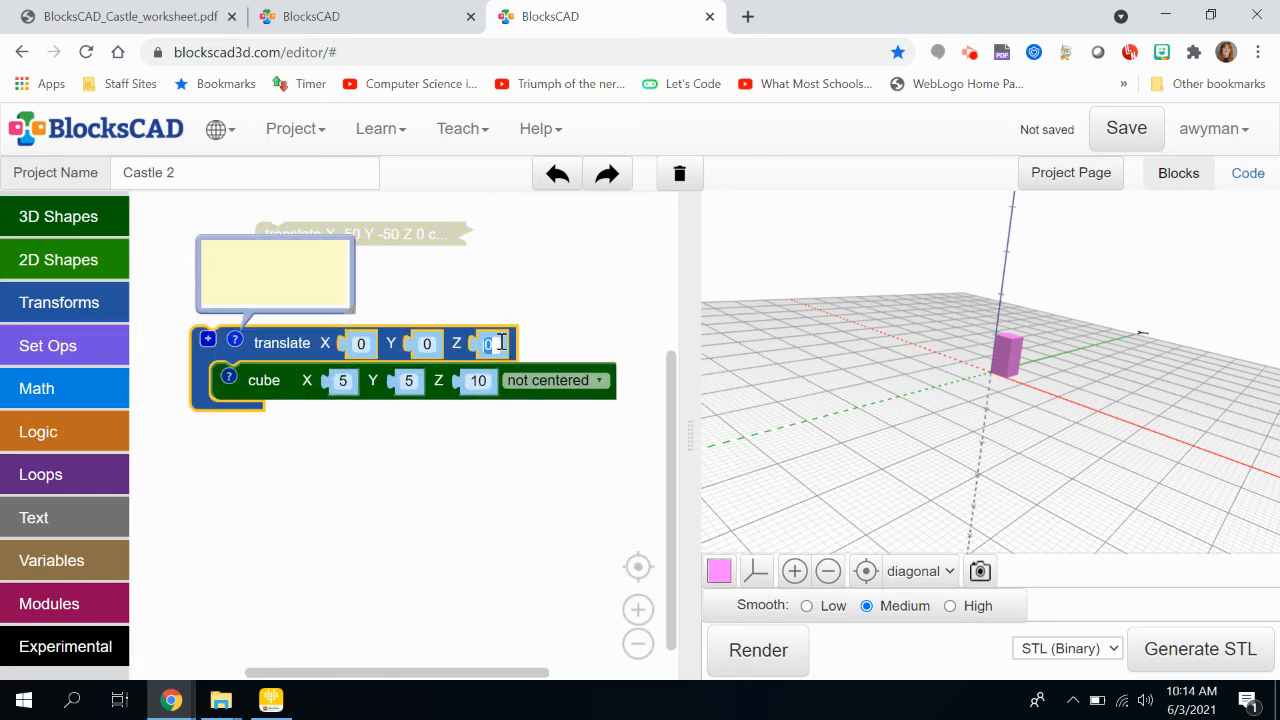
pyautogui.click(236, 341)
pyautogui.moveTo(296, 343); pyautogui.dragTo(290, 459)
# Expand the disabled castle base block to show its dimensions, and shift it to line up above the rampart blocks
pyautogui.rightClick(366, 237)
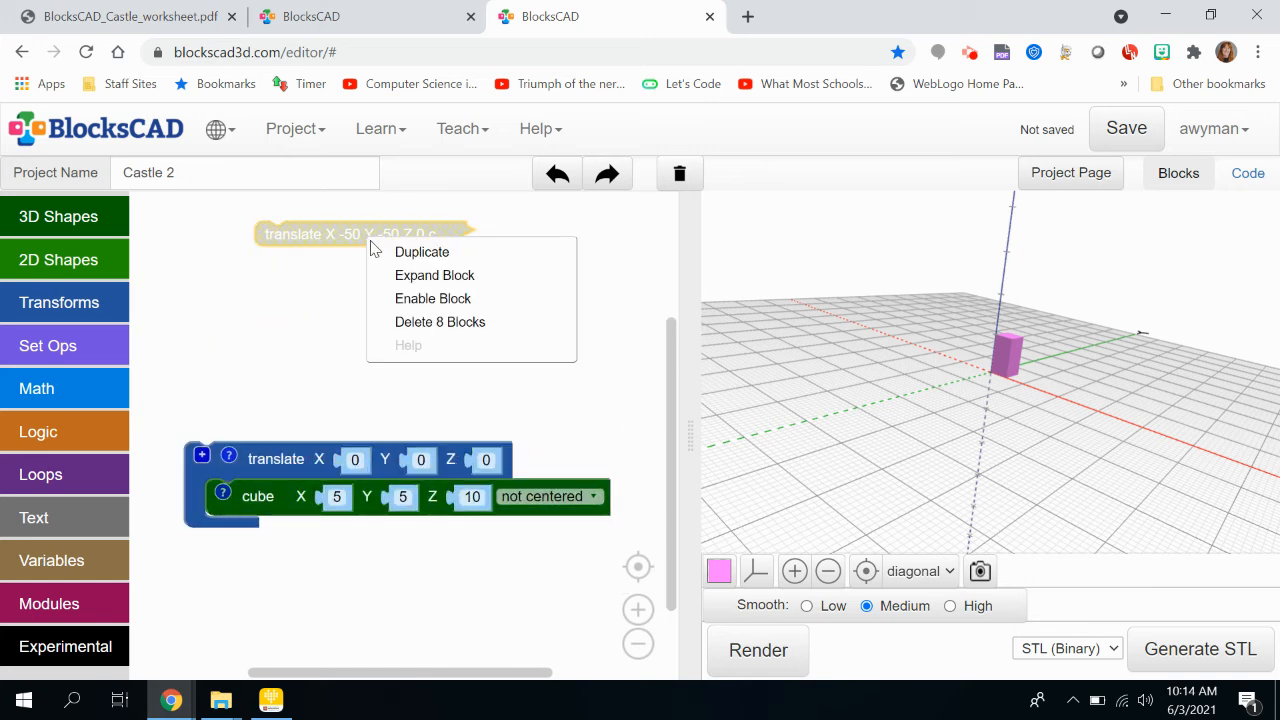
pyautogui.click(430, 275)
pyautogui.moveTo(356, 242); pyautogui.dragTo(279, 241)
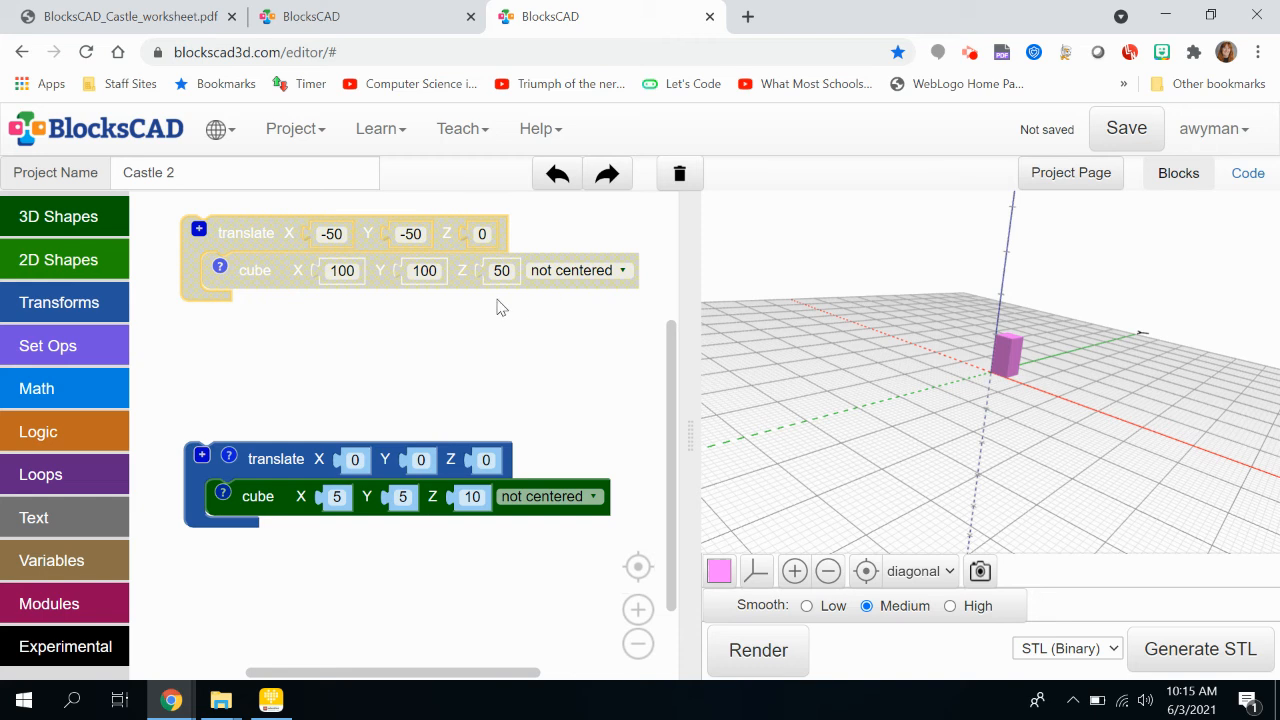
# Set the rampart's Z translation to 50
pyautogui.click(488, 459)
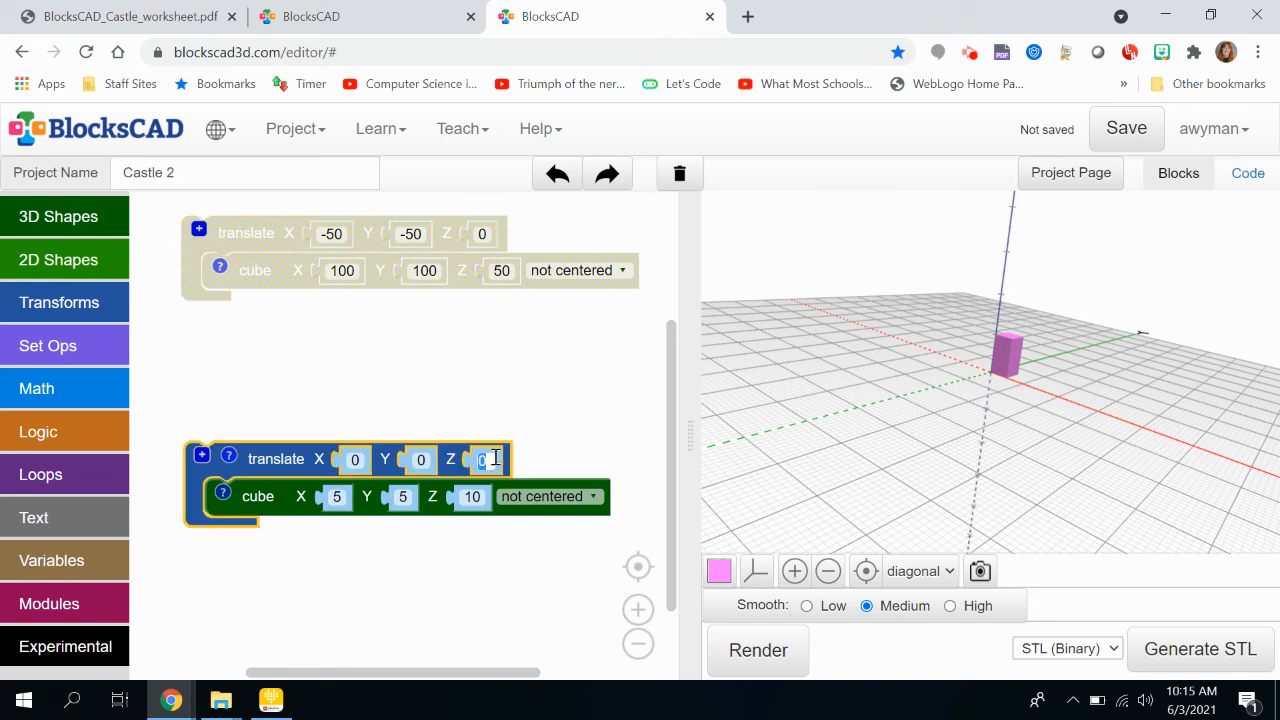
pyautogui.write('50')
pyautogui.click(420, 302)
# Enable the castle base block, render it together with the rampart, and shift the rampart group slightly closer to the base blocks
pyautogui.rightClick(220, 238)
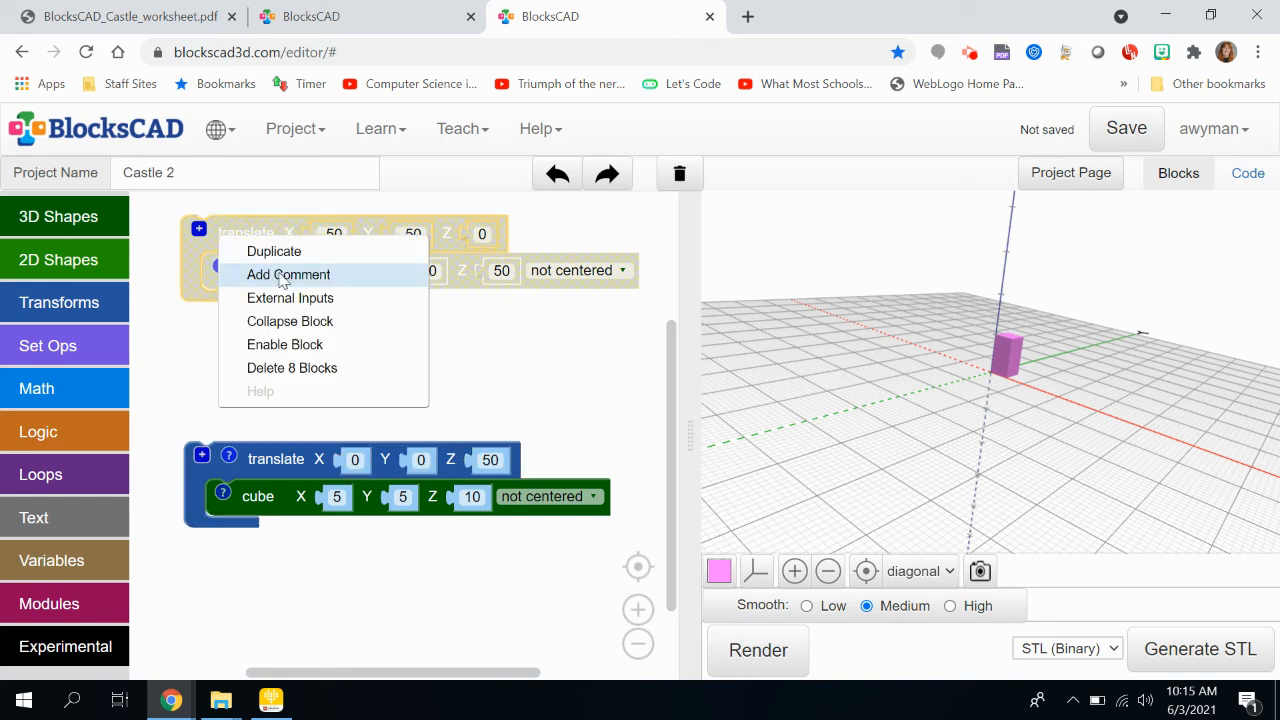
pyautogui.click(310, 346)
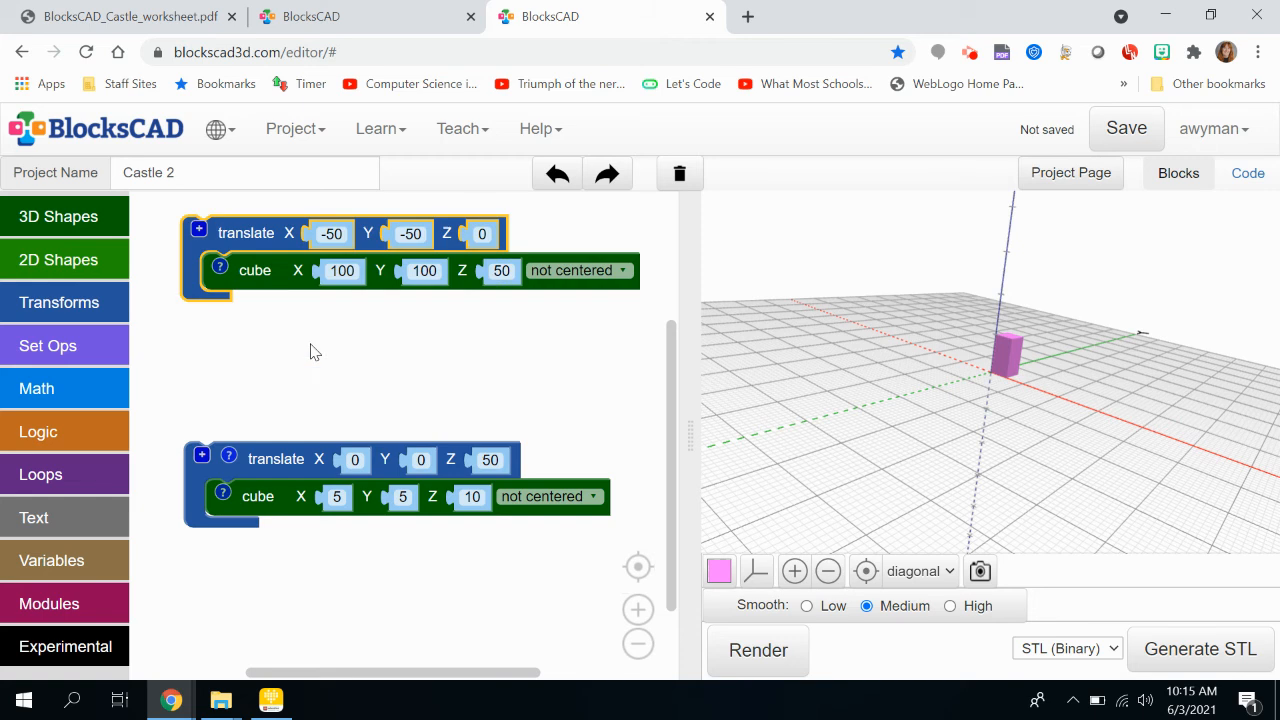
pyautogui.click(757, 652)
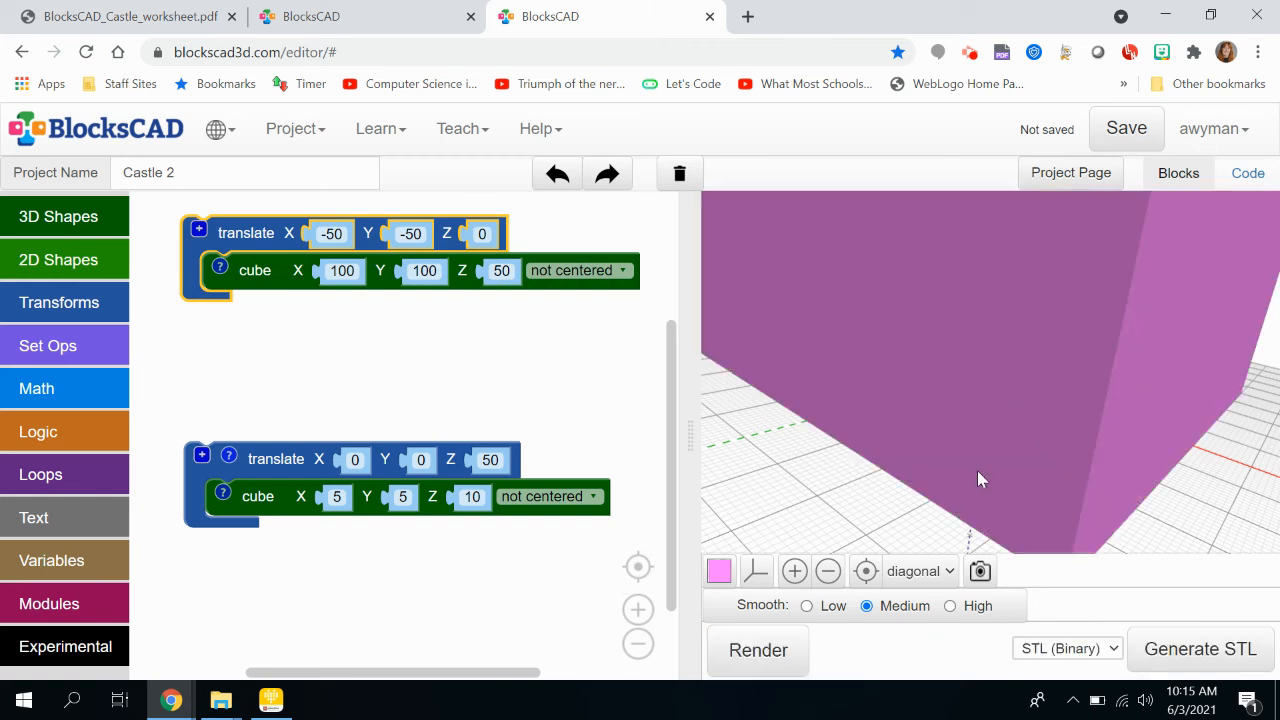
pyautogui.click(827, 571)
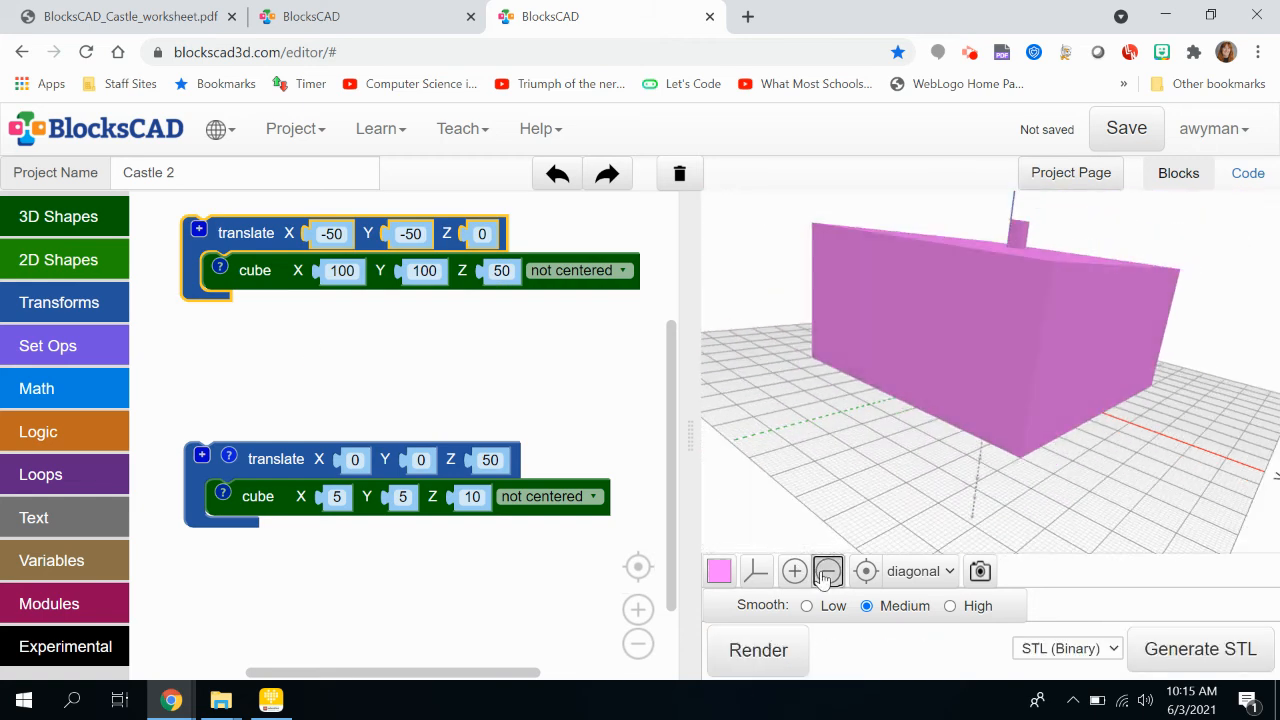
pyautogui.click(823, 580)
pyautogui.moveTo(1112, 376); pyautogui.dragTo(1137, 482)
pyautogui.moveTo(1127, 406); pyautogui.dragTo(1006, 360)
pyautogui.moveTo(258, 460); pyautogui.dragTo(258, 433)
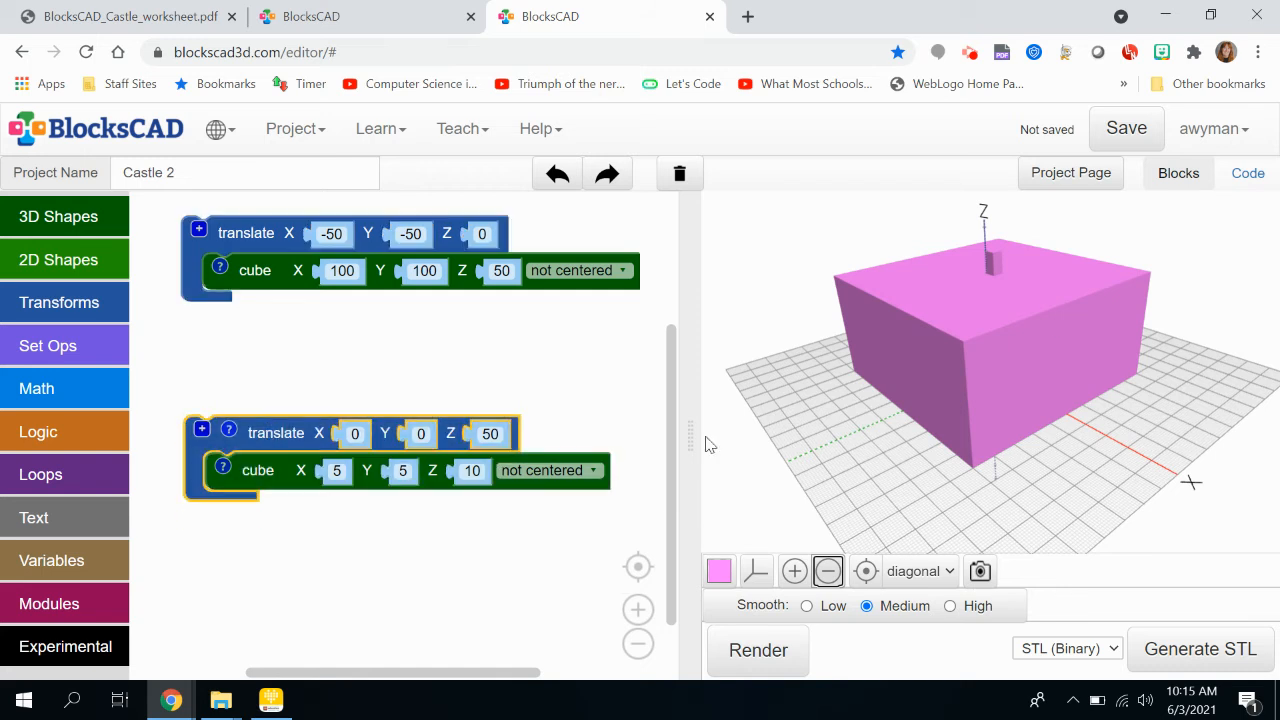
# Set the rampart's X translation to 50 and render to check its position against the base's edge
pyautogui.click(352, 432)
pyautogui.write('50')
pyautogui.click(770, 665)
pyautogui.moveTo(1034, 411); pyautogui.dragTo(949, 389)
pyautogui.click(794, 570)
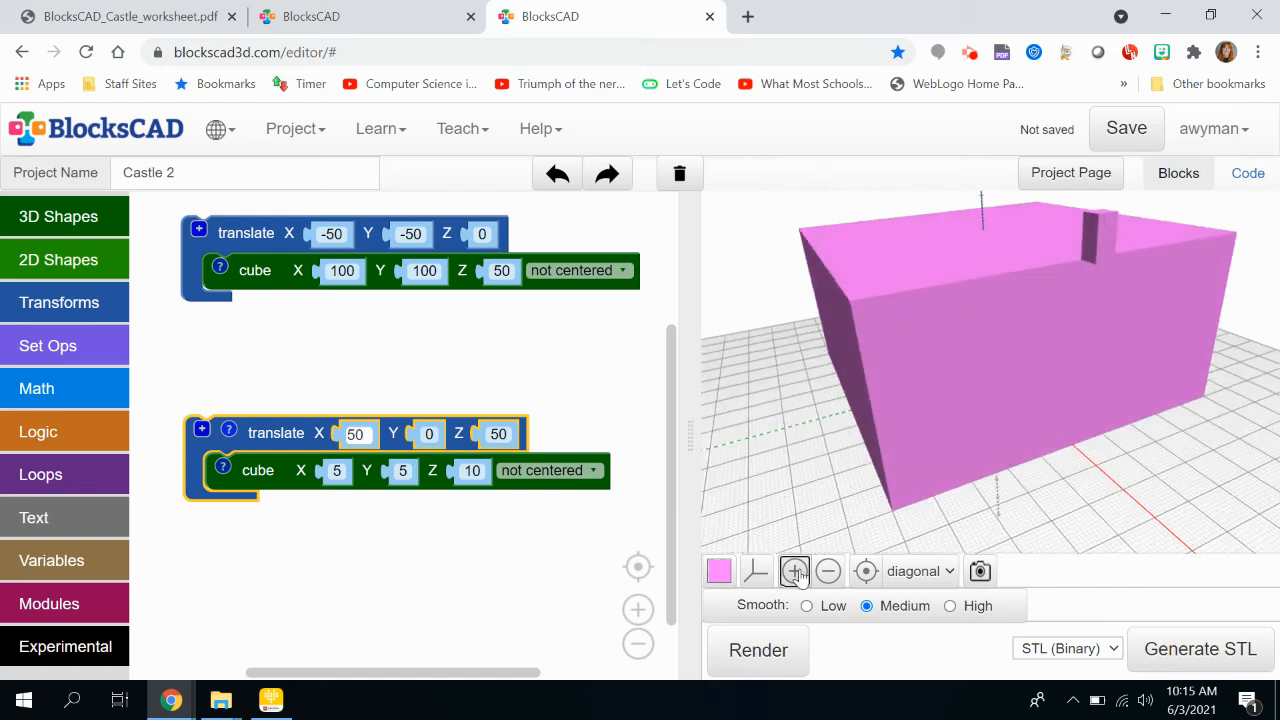
pyautogui.moveTo(1157, 386); pyautogui.dragTo(921, 426)
# Set the rampart's Z translation to 48 and render the model
pyautogui.click(505, 436)
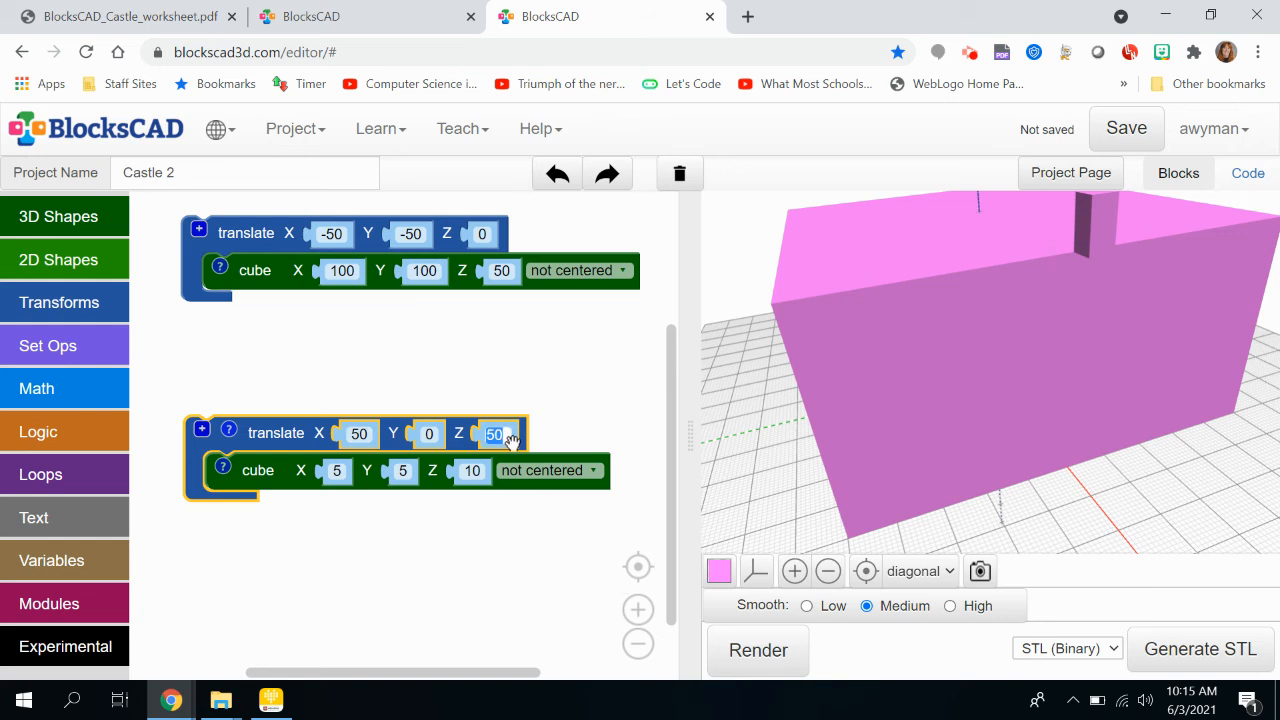
pyautogui.write('4')
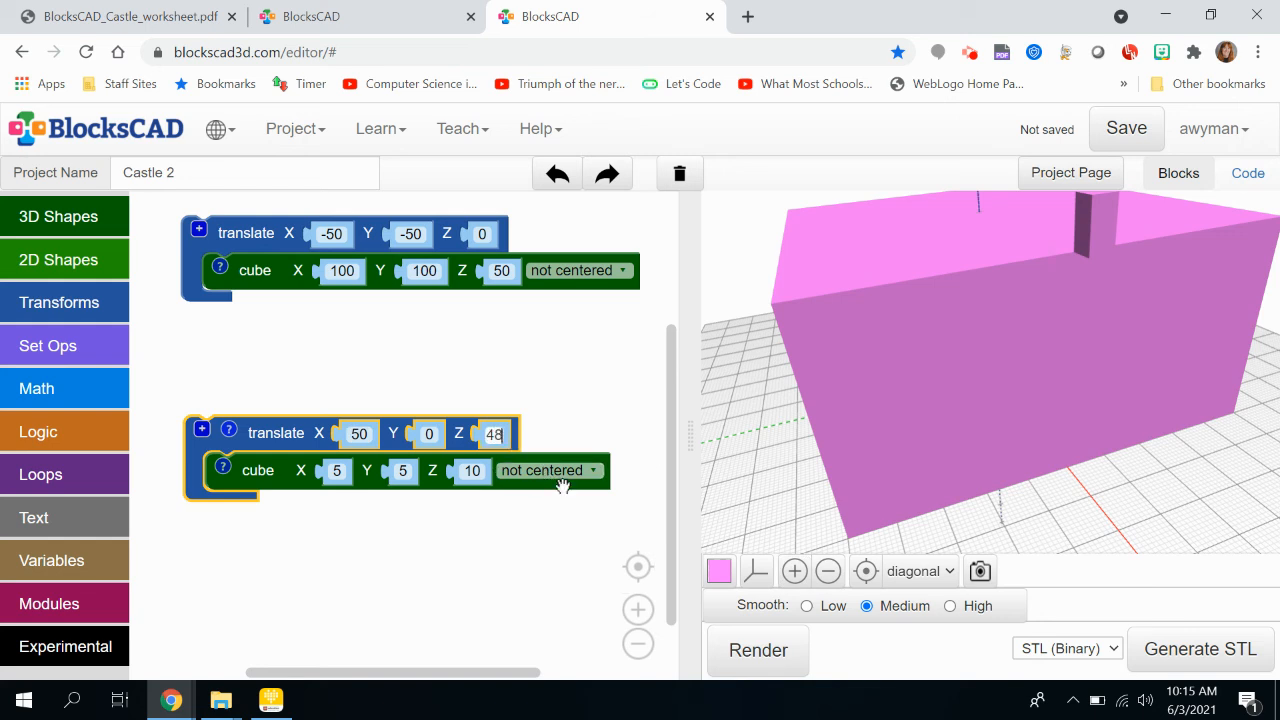
pyautogui.write('8')
pyautogui.click(757, 652)
pyautogui.moveTo(1103, 328); pyautogui.dragTo(1116, 341)
# Set the rampart's X translation to 45, render, and check how it sits on the base's edge
pyautogui.click(358, 434)
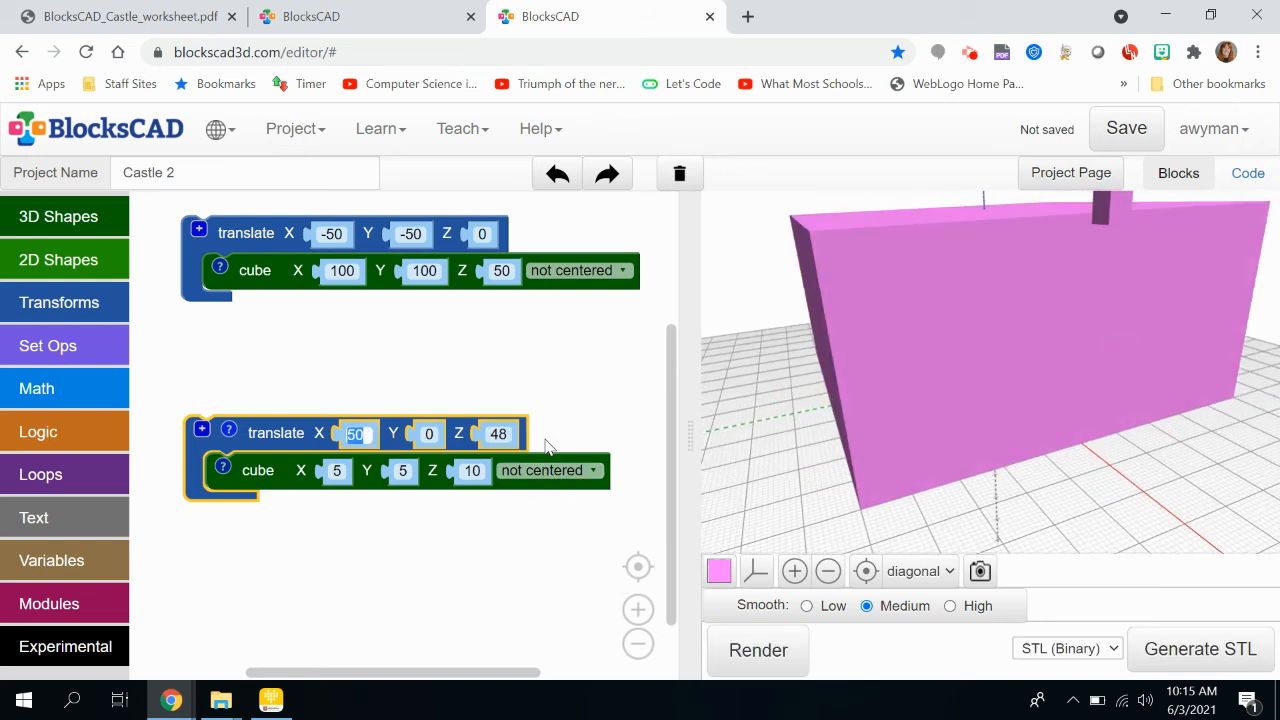
pyautogui.write('45')
pyautogui.moveTo(1047, 388); pyautogui.dragTo(1113, 432)
pyautogui.moveTo(1063, 334); pyautogui.dragTo(1245, 398)
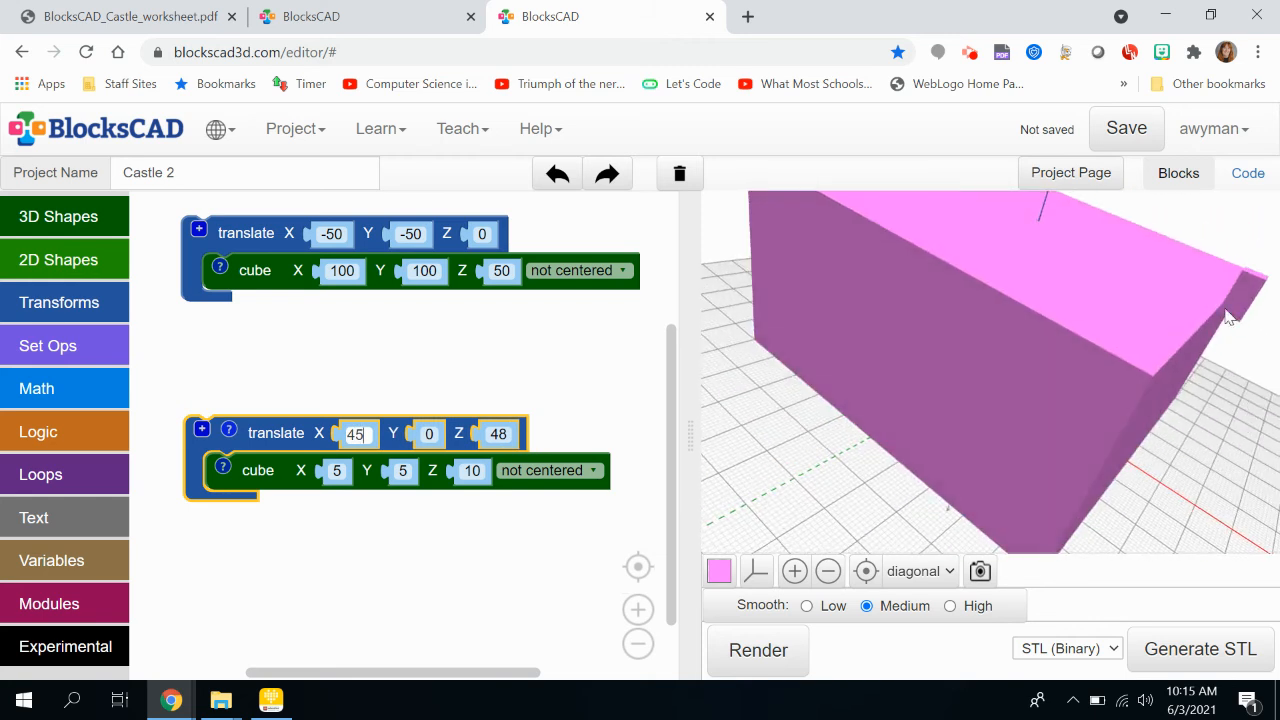
pyautogui.click(794, 651)
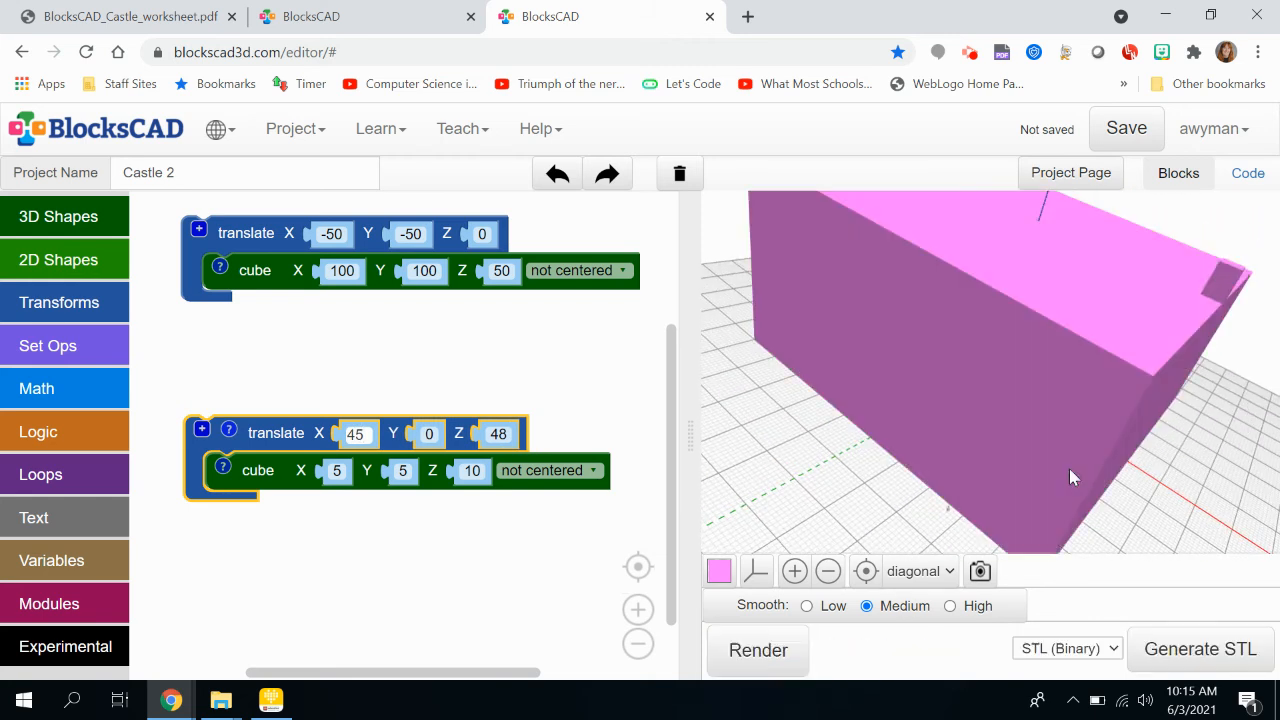
pyautogui.moveTo(1210, 466); pyautogui.dragTo(990, 350)
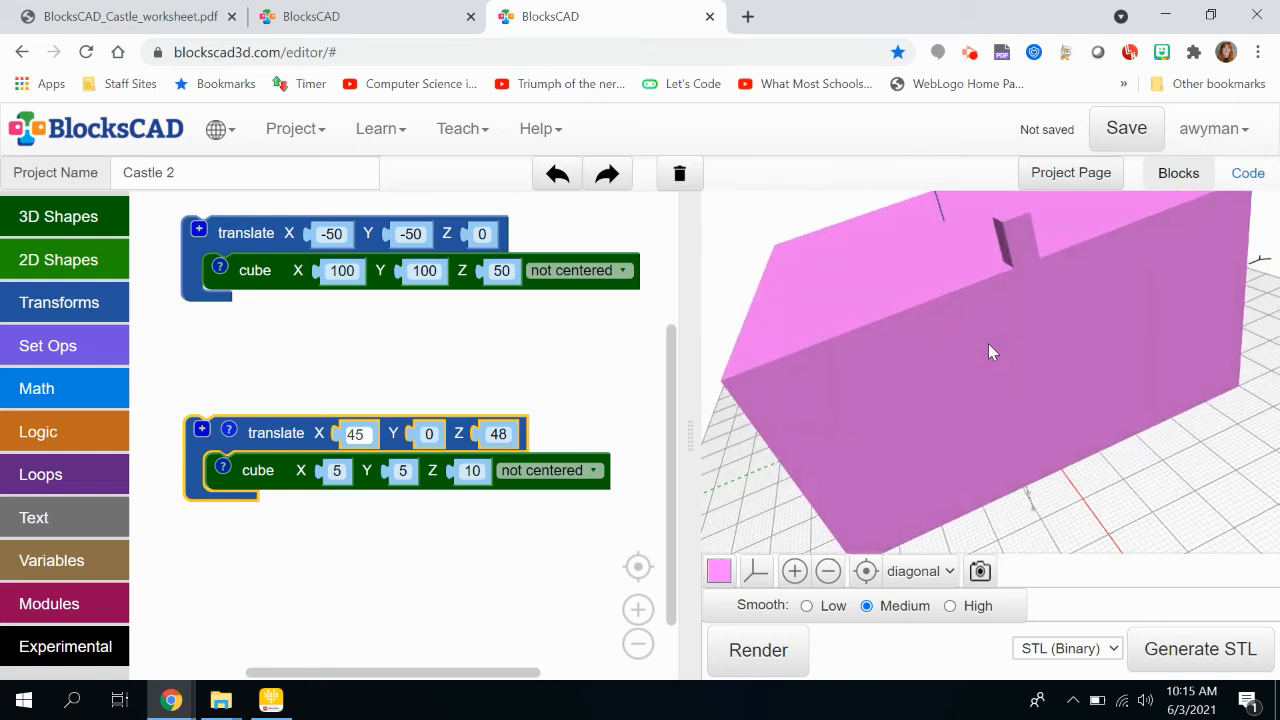
pyautogui.click(828, 571)
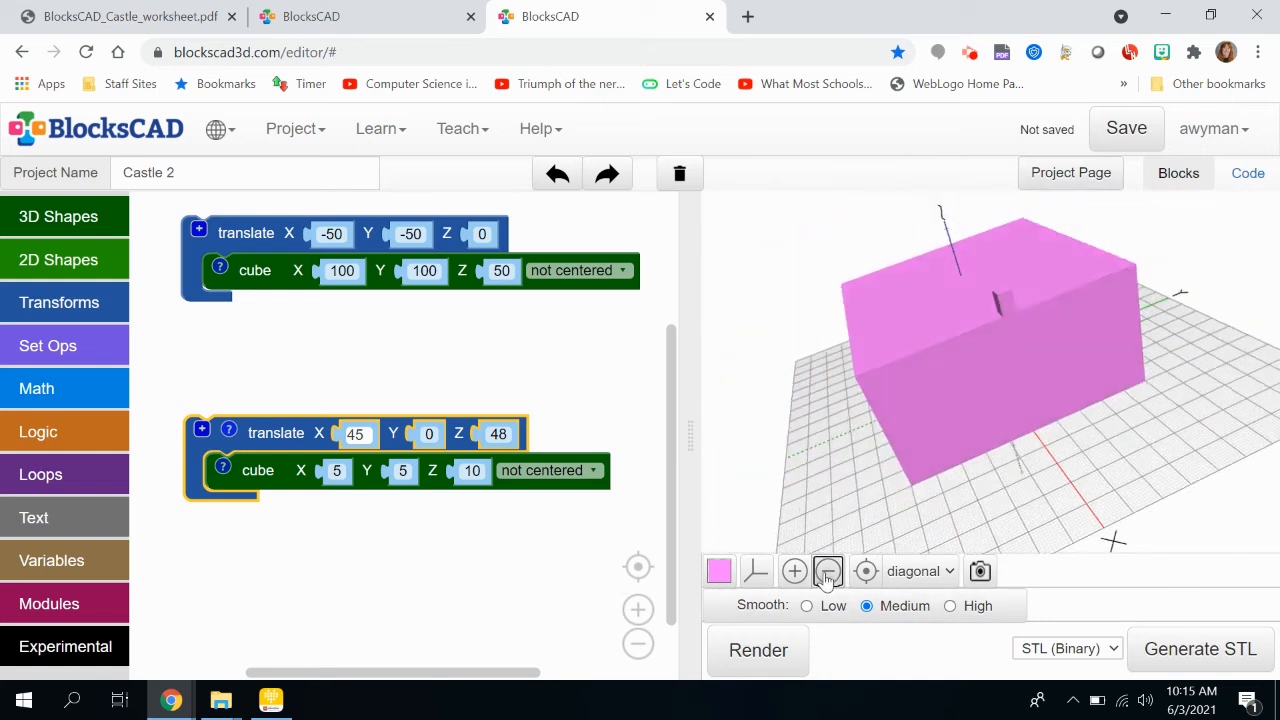
pyautogui.moveTo(1068, 394); pyautogui.dragTo(1034, 315)
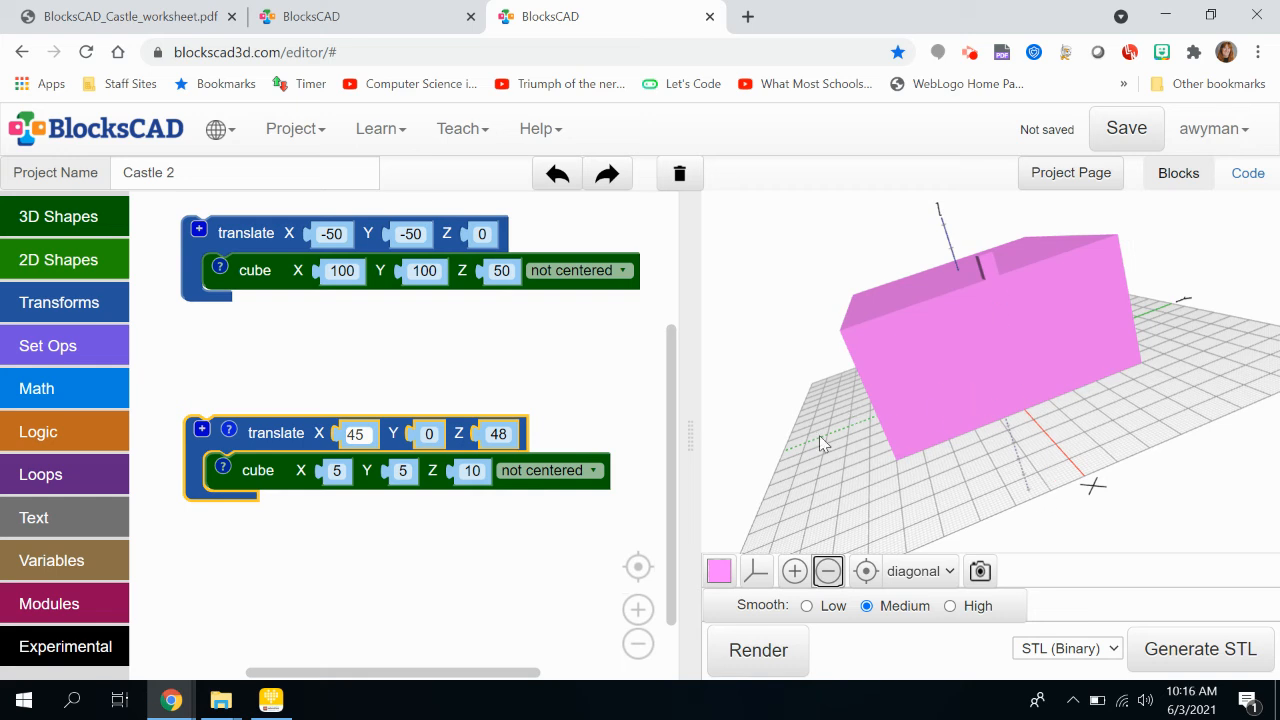
pyautogui.moveTo(867, 470)
pyautogui.mouseDown()
pyautogui.moveTo(900, 462)
pyautogui.moveTo(870, 480)
pyautogui.mouseUp()
# Set the rampart's Y translation to -45 and render to check its distance from the base's corner
pyautogui.click(430, 433)
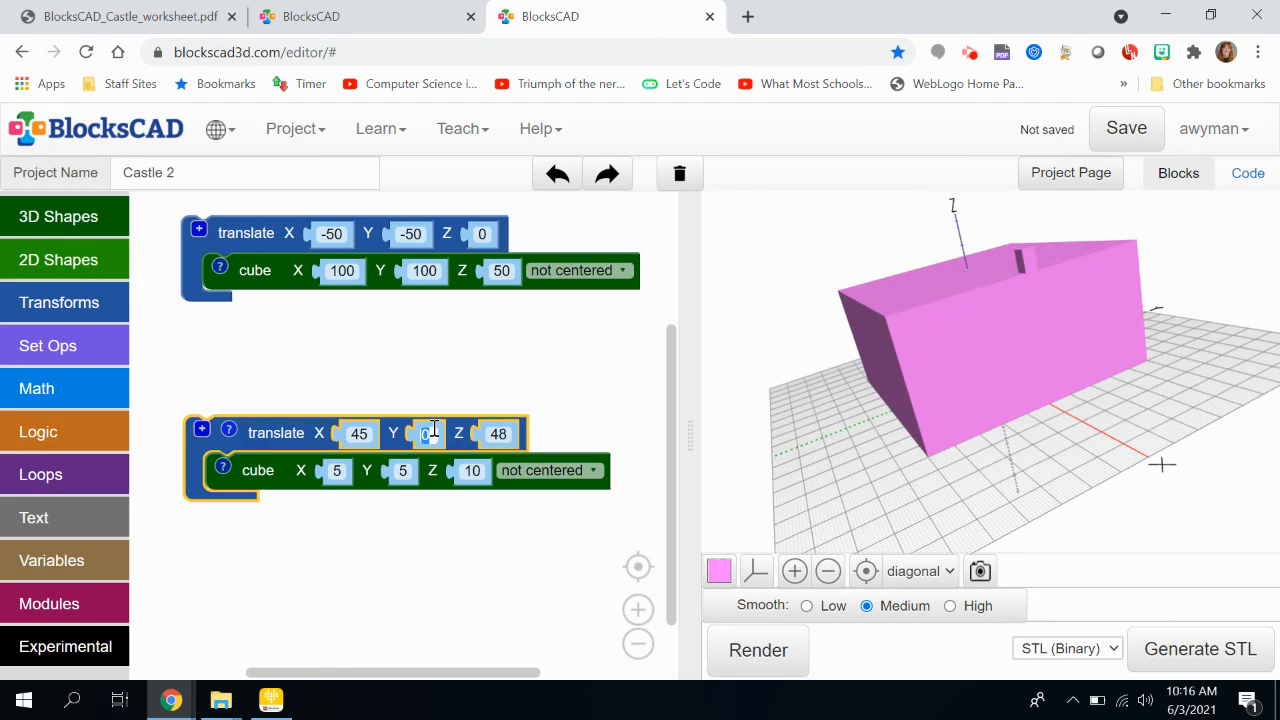
pyautogui.write('-45')
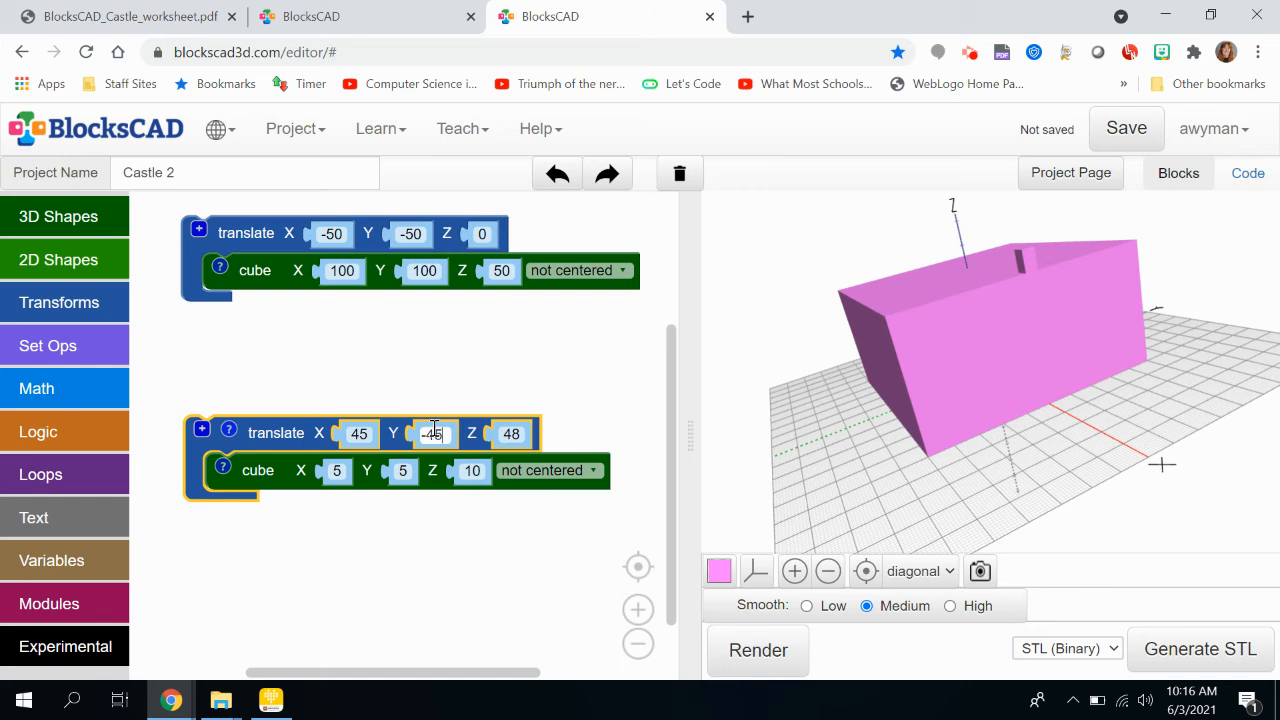
pyautogui.click(775, 652)
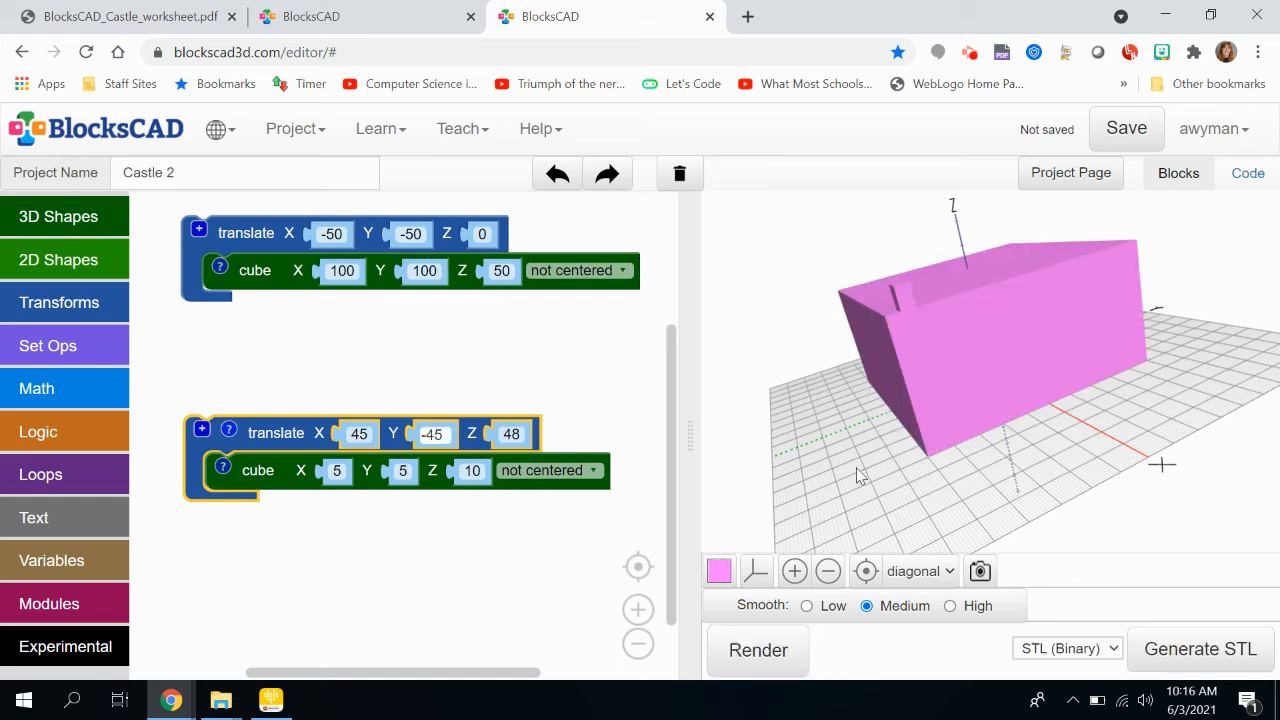
pyautogui.moveTo(918, 378); pyautogui.dragTo(885, 384)
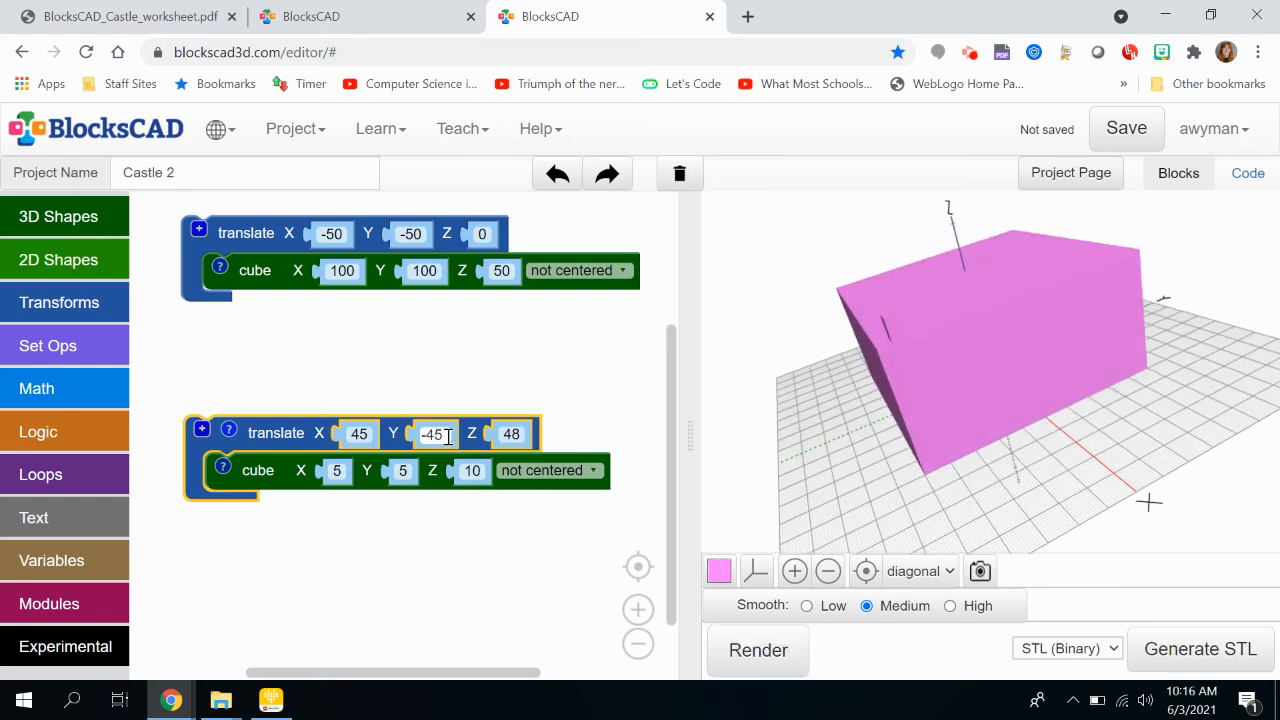
# Set the rampart's Y translation to -50, render, and inspect its position at the base's corner from several sides
pyautogui.press('BackSpace')
pyautogui.press('BackSpace')
pyautogui.write('50')
pyautogui.click(757, 650)
pyautogui.moveTo(1100, 460); pyautogui.dragTo(1120, 392)
pyautogui.moveTo(1168, 460); pyautogui.dragTo(843, 398)
pyautogui.moveTo(997, 378); pyautogui.dragTo(1034, 302)
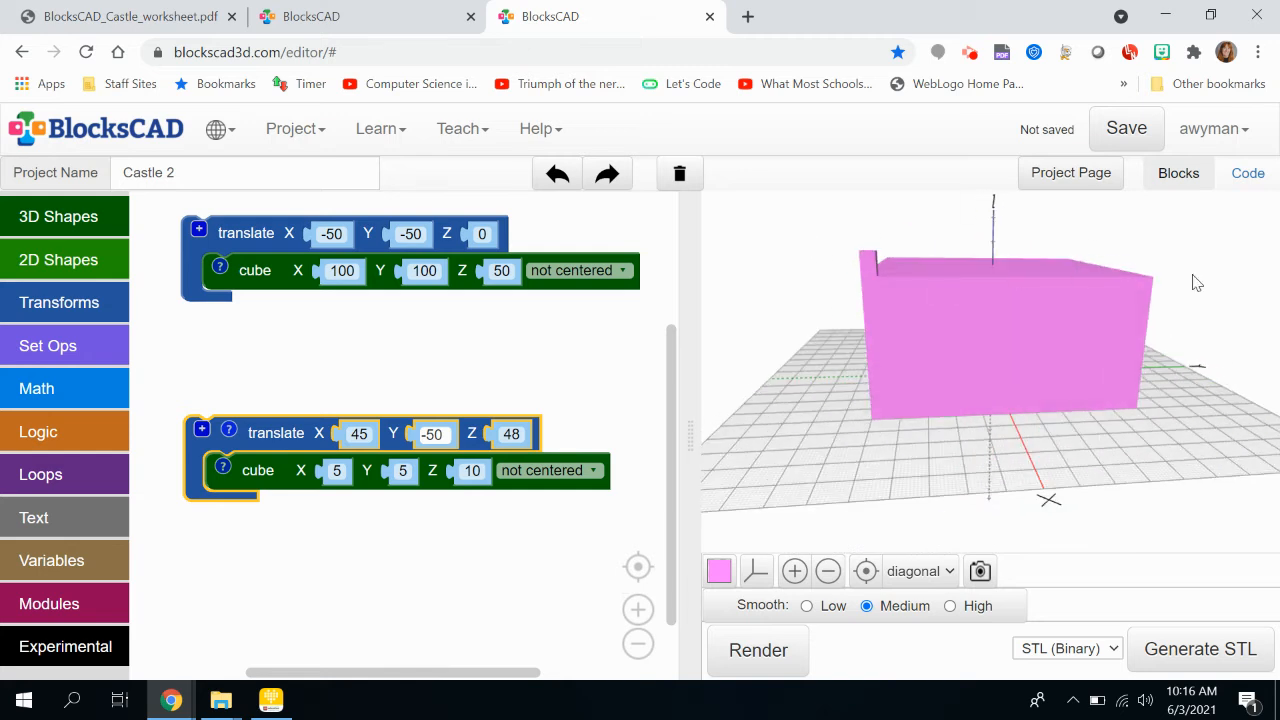
pyautogui.moveTo(1035, 437); pyautogui.dragTo(870, 538)
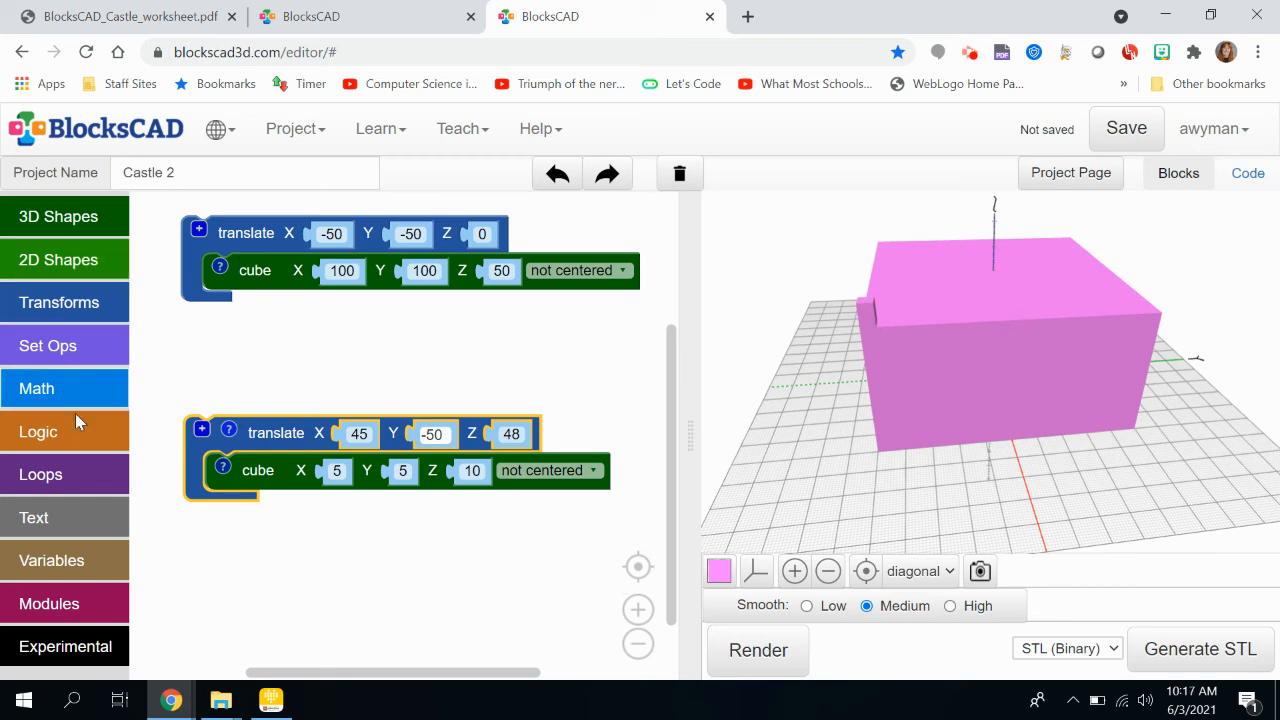
# Wrap the rampart's translate block in a count loop on i running from 1 to 100 by 10
pyautogui.click(76, 474)
pyautogui.moveTo(165, 228); pyautogui.dragTo(178, 408)
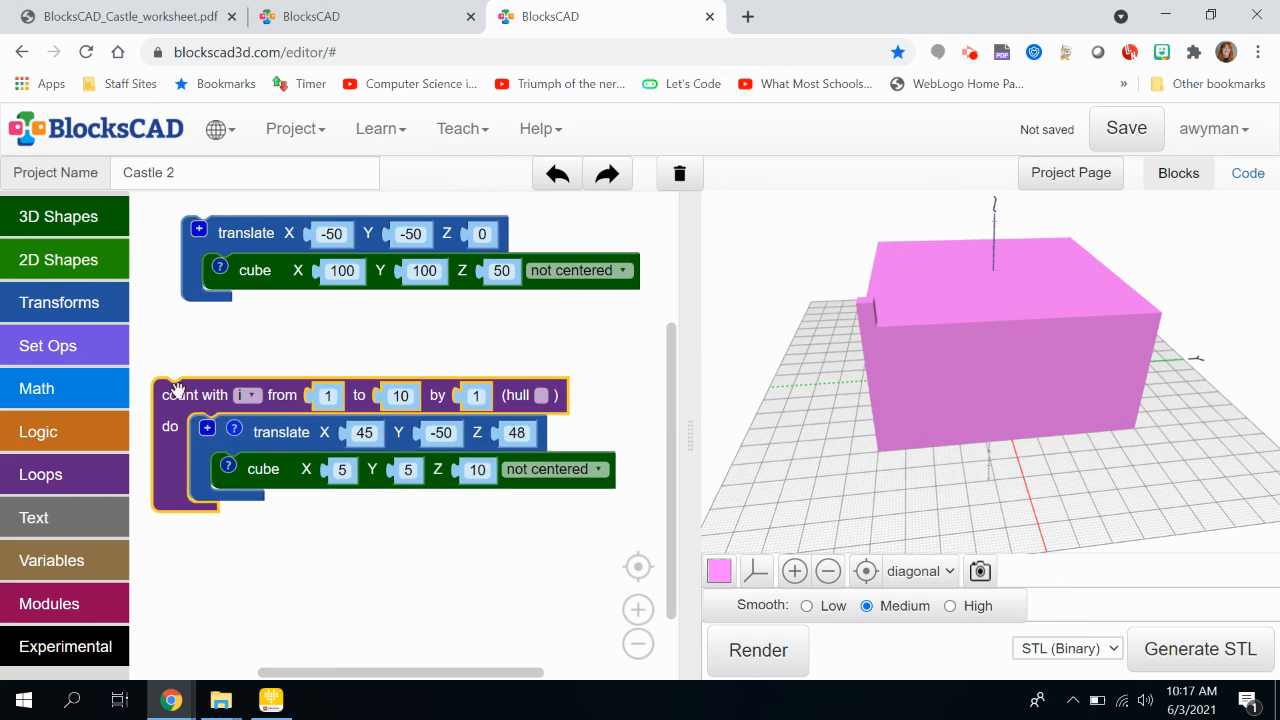
pyautogui.click(401, 396)
pyautogui.write('100')
pyautogui.click(480, 396)
pyautogui.write('10')
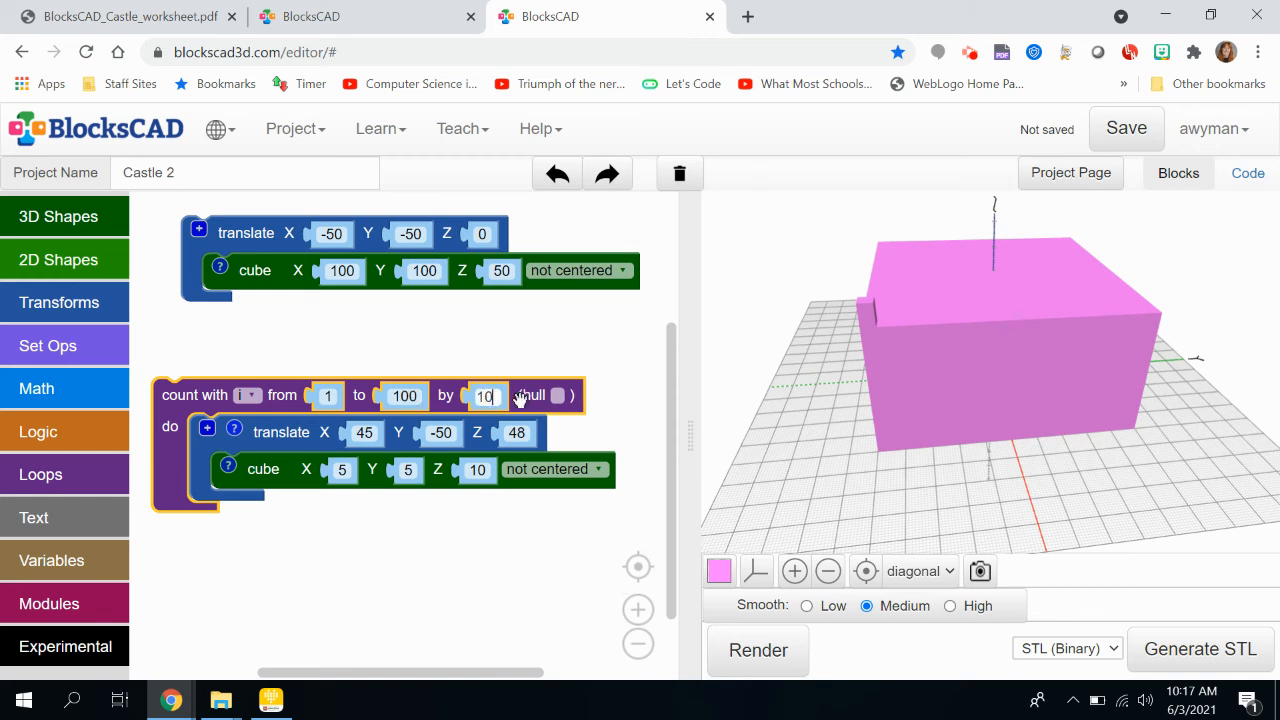
pyautogui.click(591, 323)
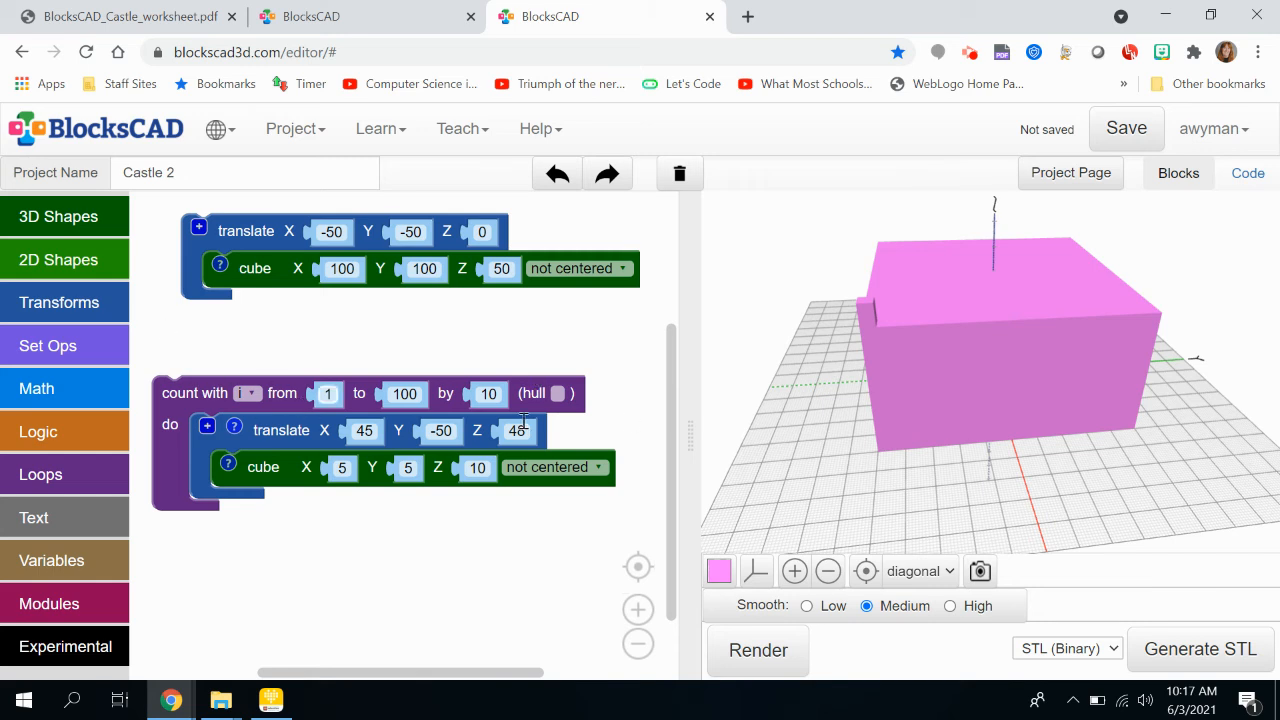
# Render the looped rampart and examine the base's corner up close for repeated copies
pyautogui.click(773, 652)
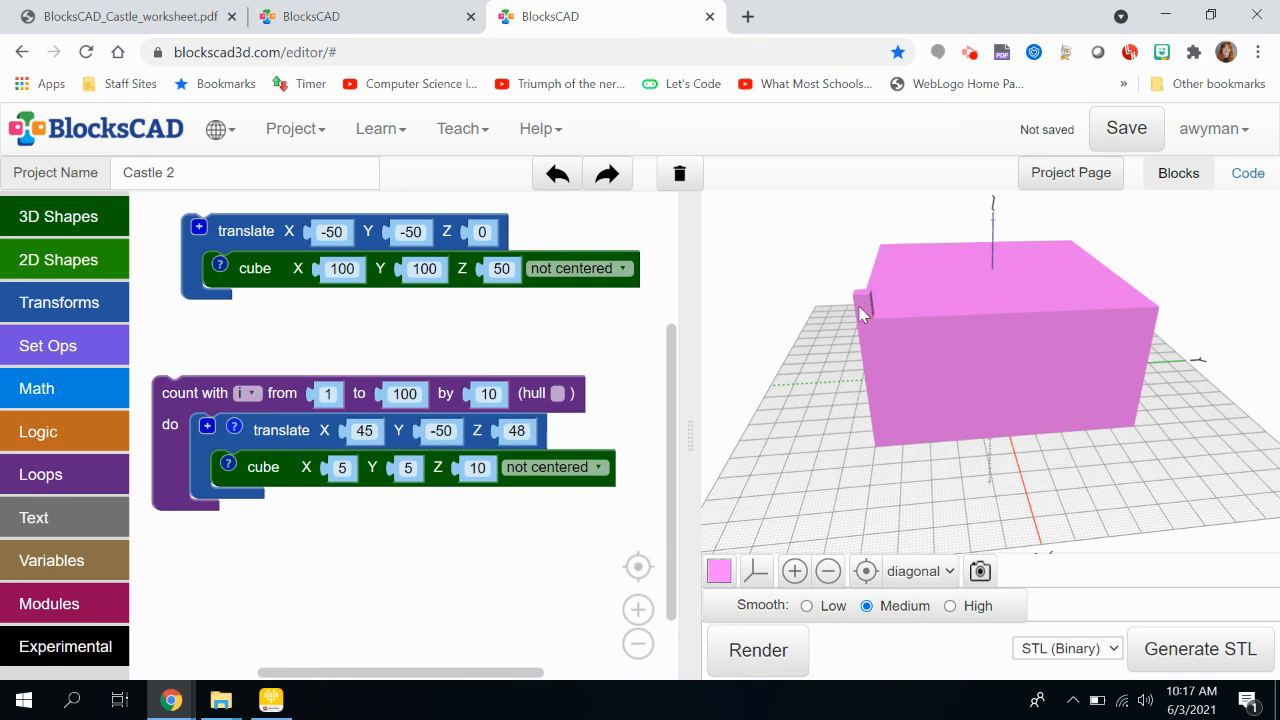
pyautogui.click(794, 570)
pyautogui.click(794, 570)
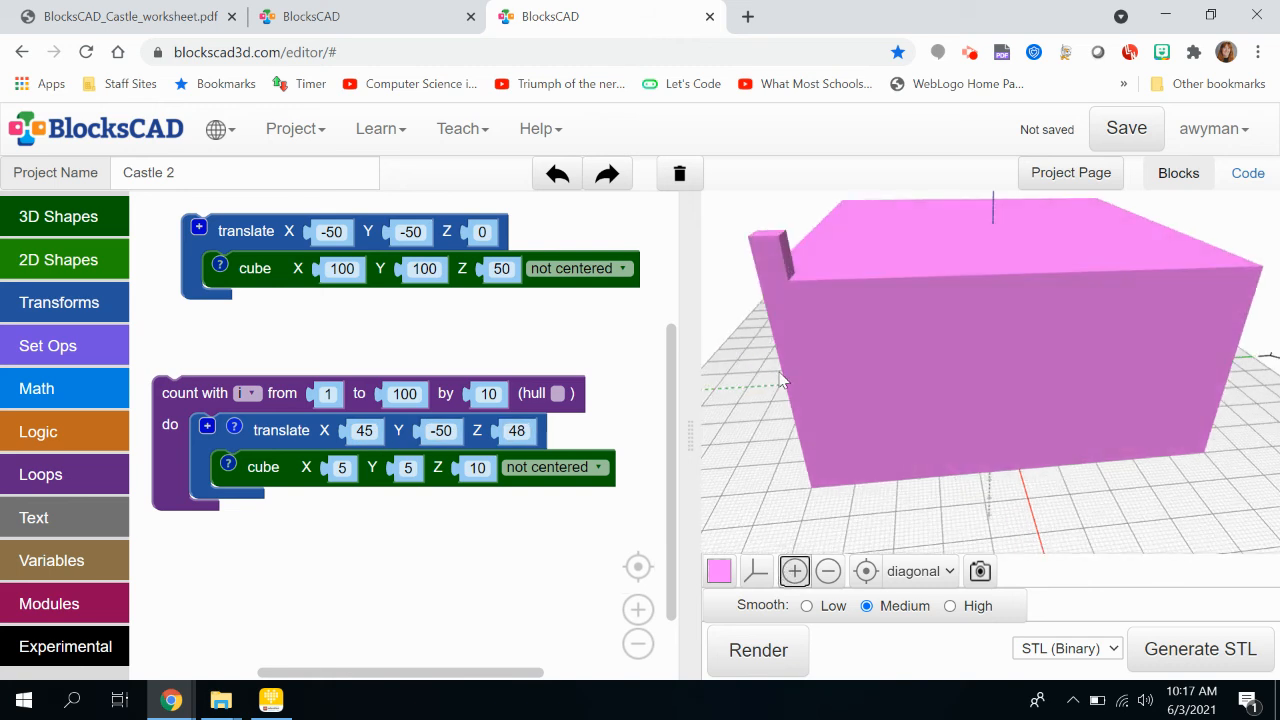
pyautogui.click(794, 570)
pyautogui.scroll(-2, 929, 374)
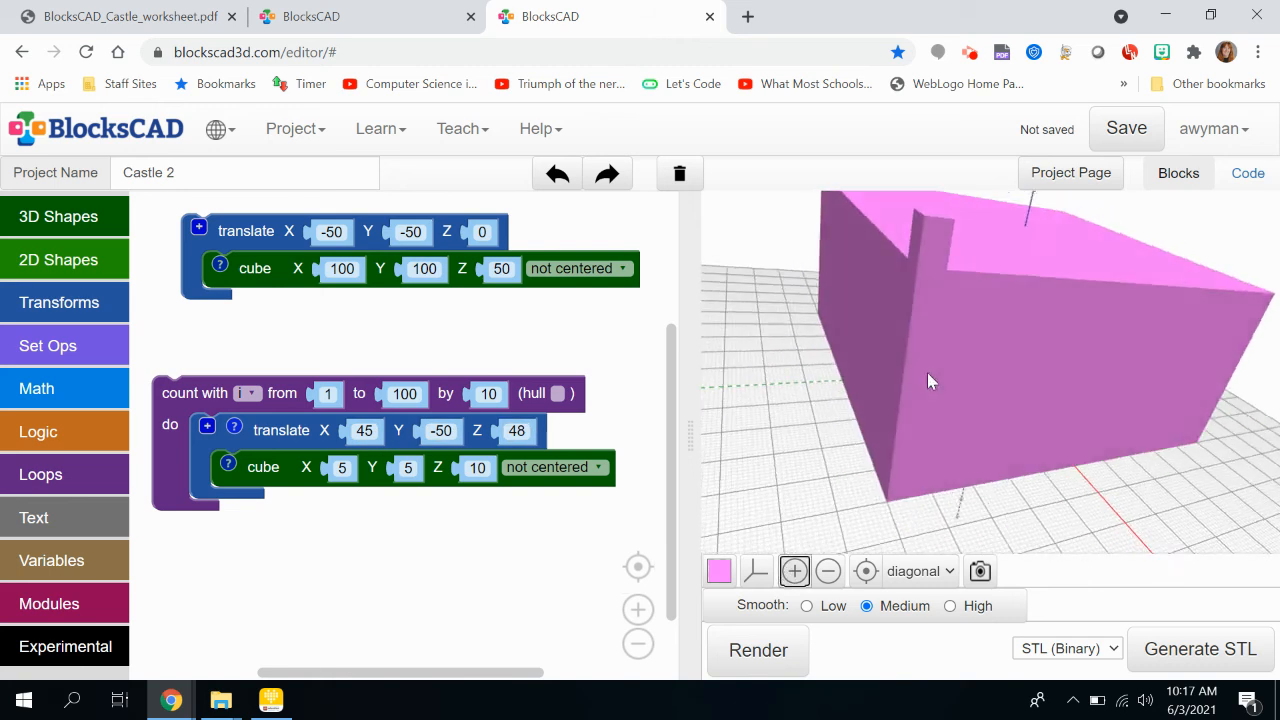
pyautogui.click(828, 571)
pyautogui.click(828, 571)
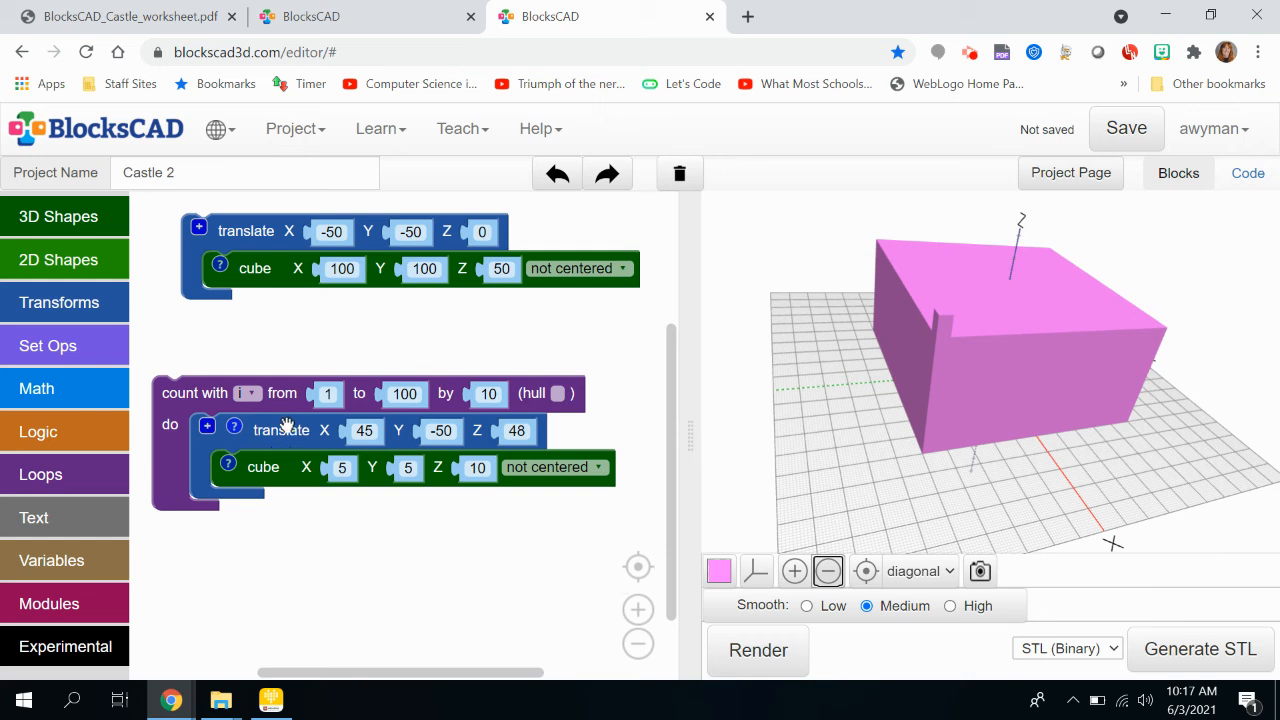
# Replace the rampart's Y translation with the loop variable i, render, and check the row of ramparts against the base
pyautogui.click(100, 556)
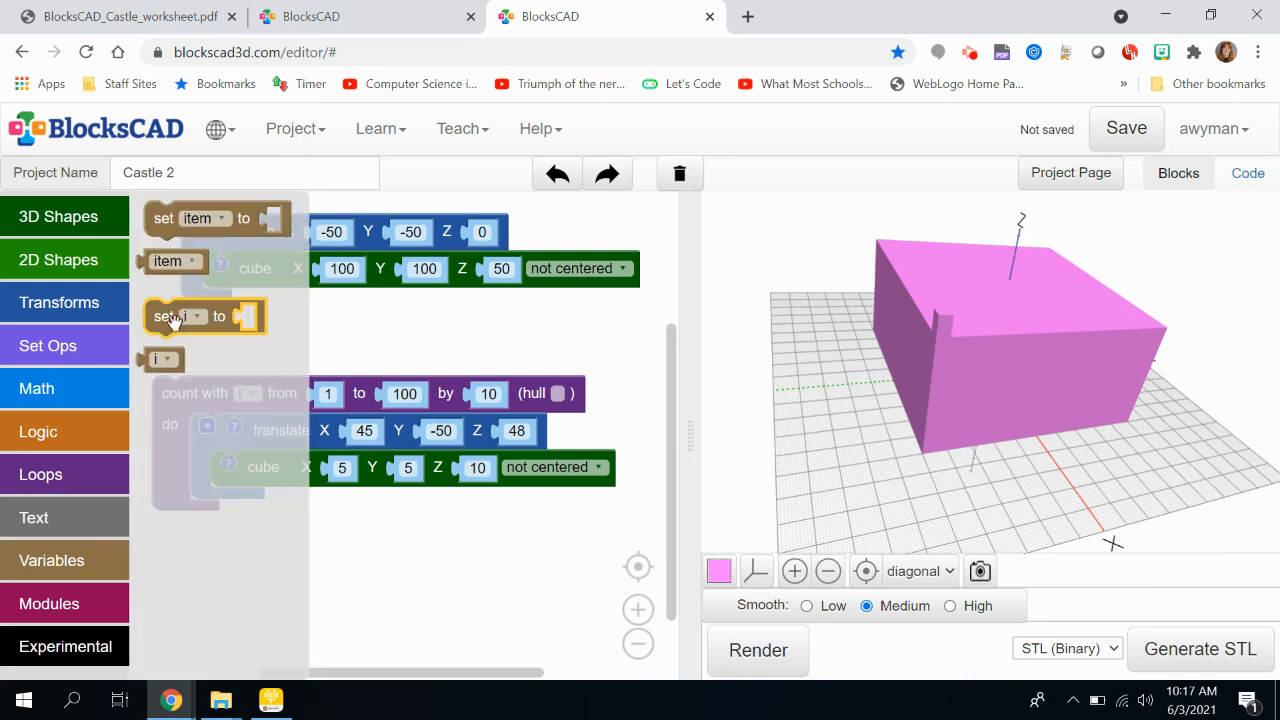
pyautogui.moveTo(162, 364); pyautogui.dragTo(287, 600)
pyautogui.moveTo(1055, 466); pyautogui.dragTo(936, 452)
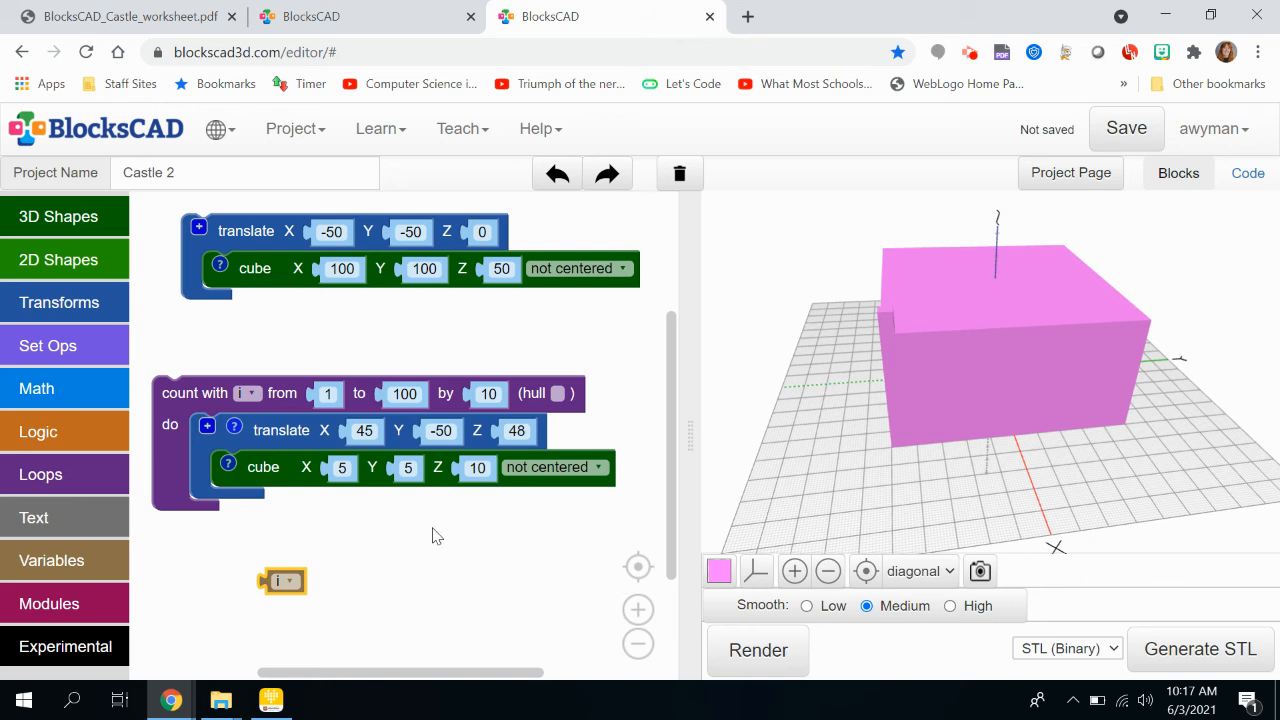
pyautogui.moveTo(281, 578); pyautogui.dragTo(429, 595)
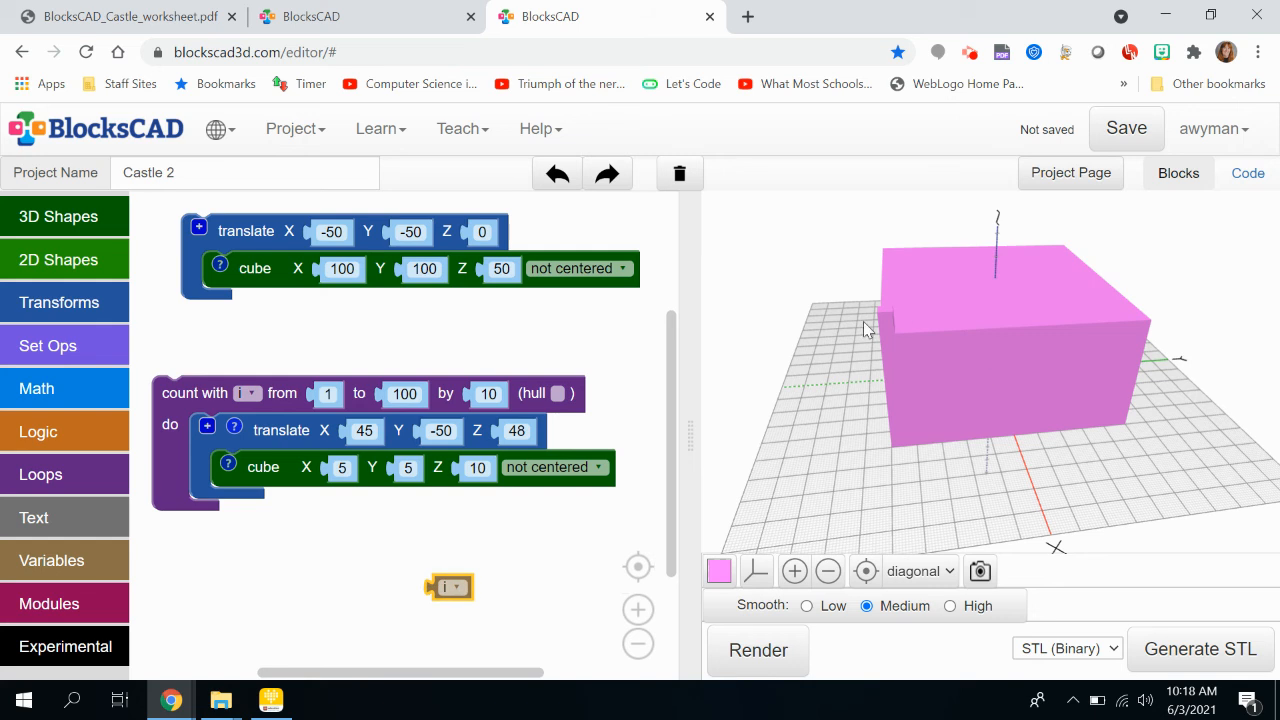
pyautogui.moveTo(430, 588); pyautogui.dragTo(430, 438)
pyautogui.click(768, 653)
pyautogui.moveTo(1093, 371); pyautogui.dragTo(990, 337)
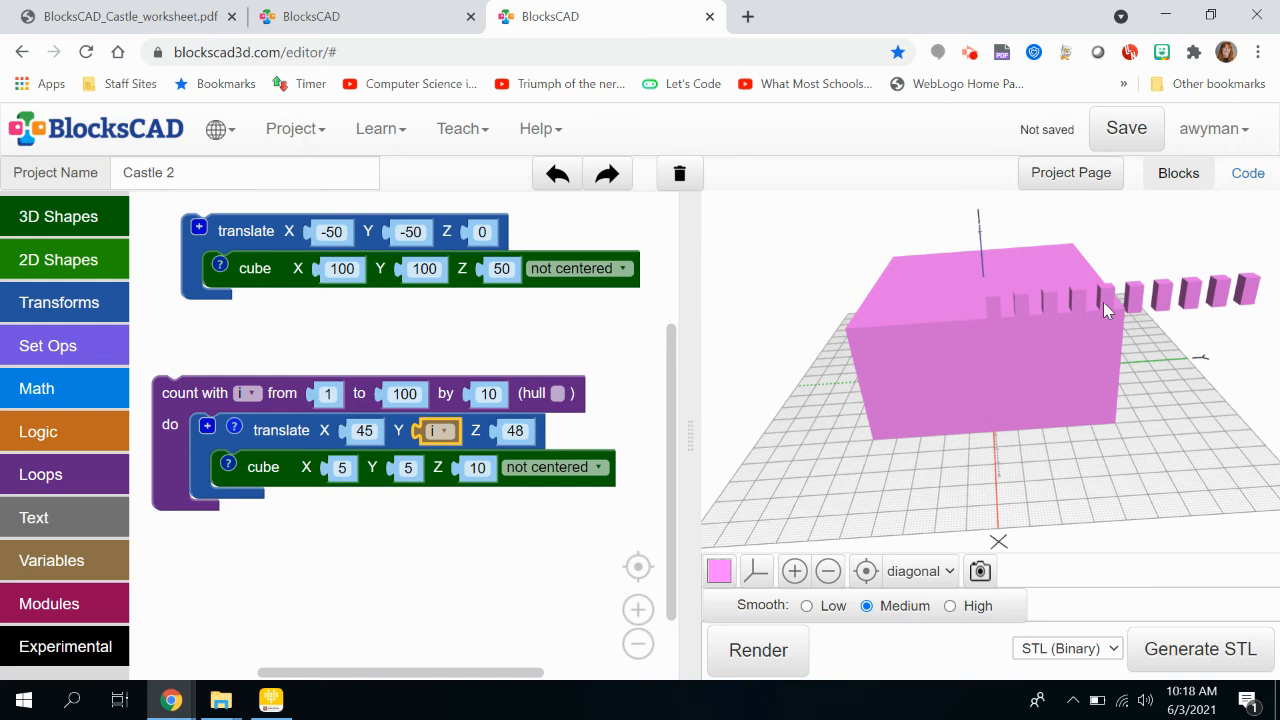
pyautogui.moveTo(1047, 408); pyautogui.dragTo(1000, 303)
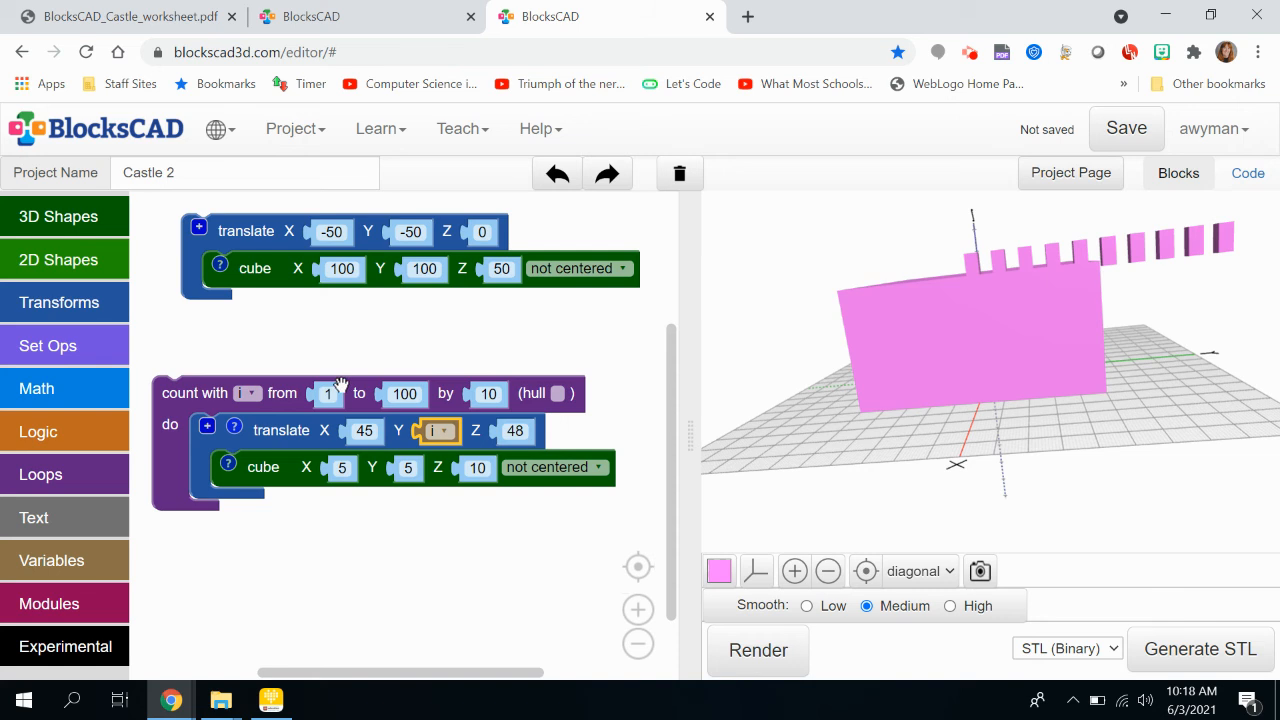
# Set the rampart's Y translation to the sum -50 + i, render, and inspect the row along the base's edge
pyautogui.moveTo(513, 555); pyautogui.dragTo(537, 551)
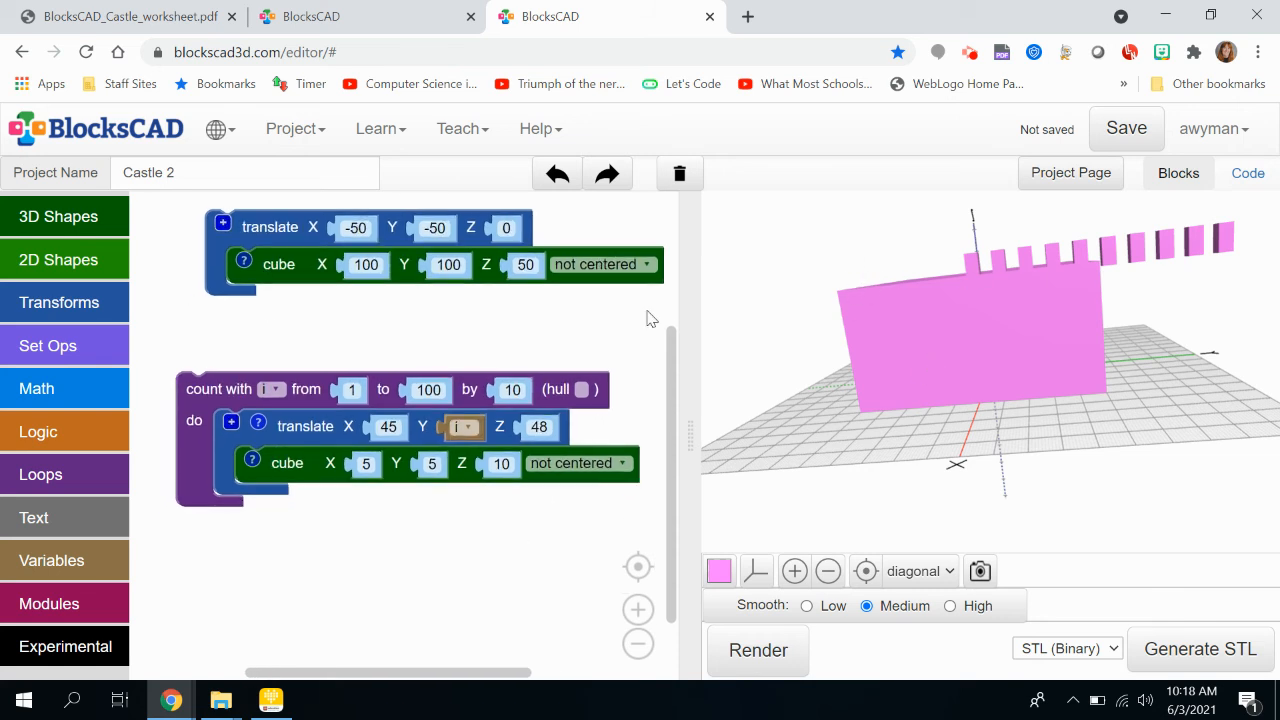
pyautogui.click(94, 396)
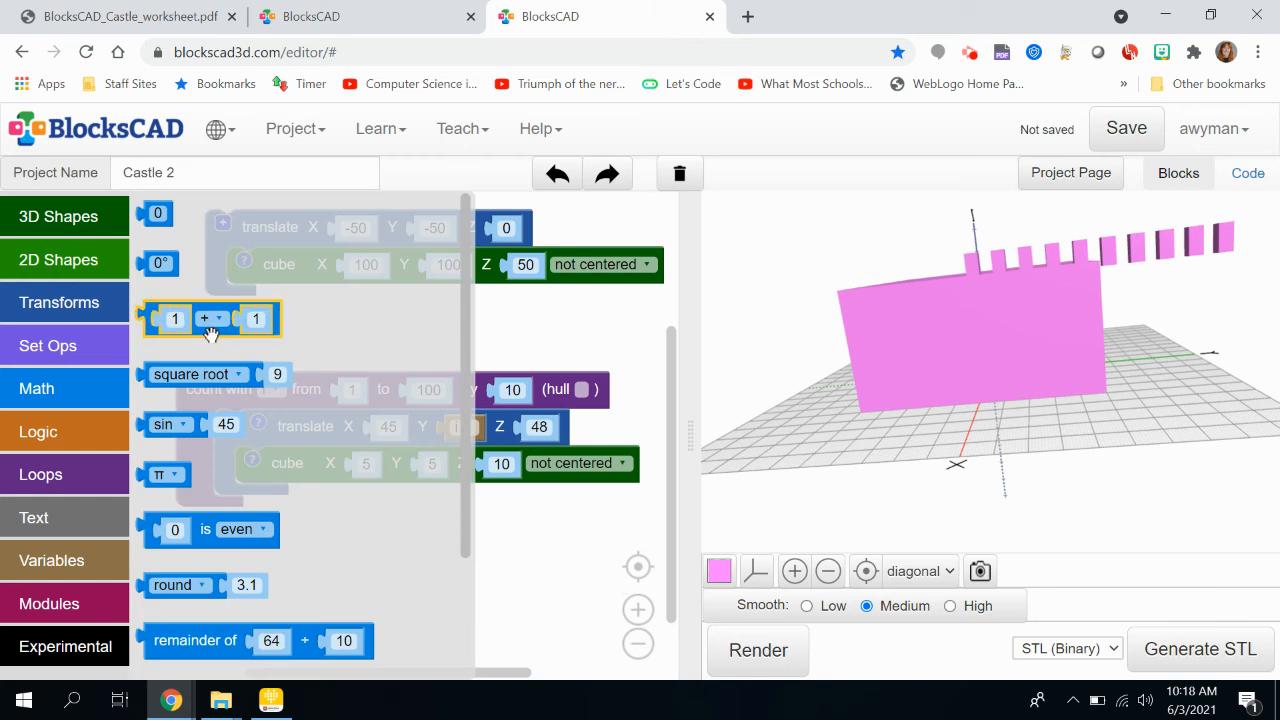
pyautogui.moveTo(213, 340); pyautogui.dragTo(457, 590)
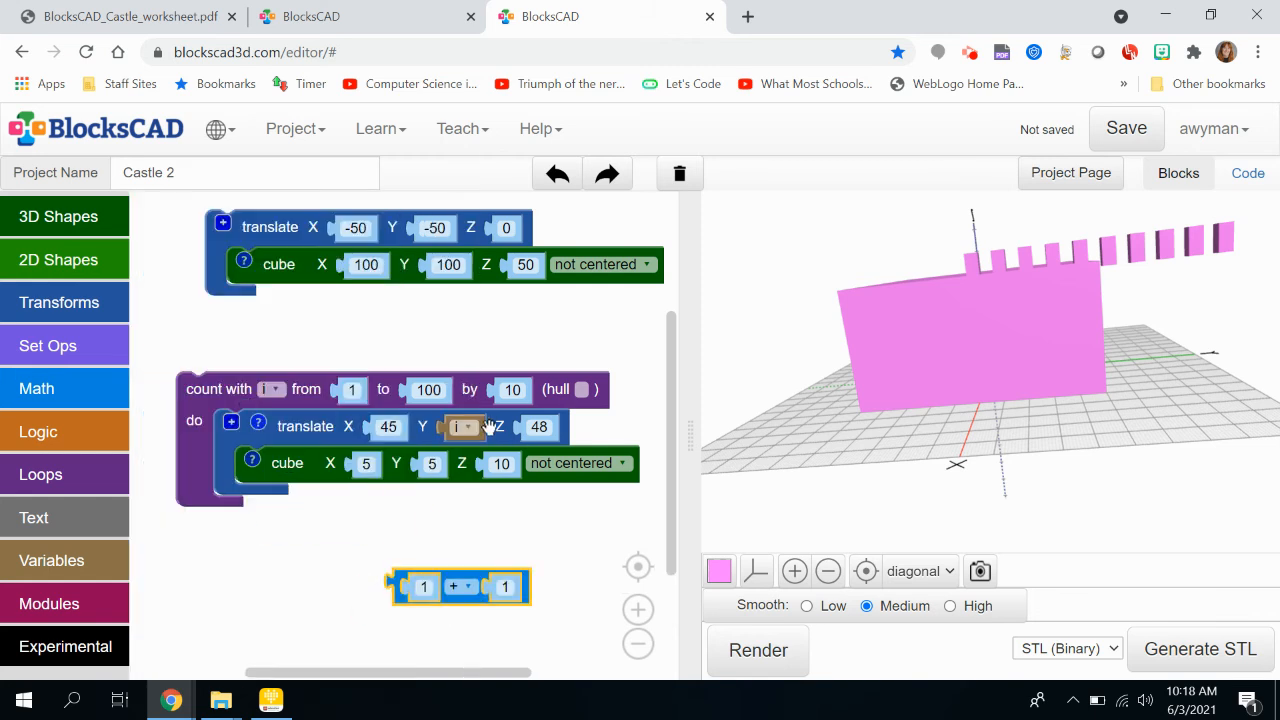
pyautogui.moveTo(485, 424); pyautogui.dragTo(510, 590)
pyautogui.click(423, 587)
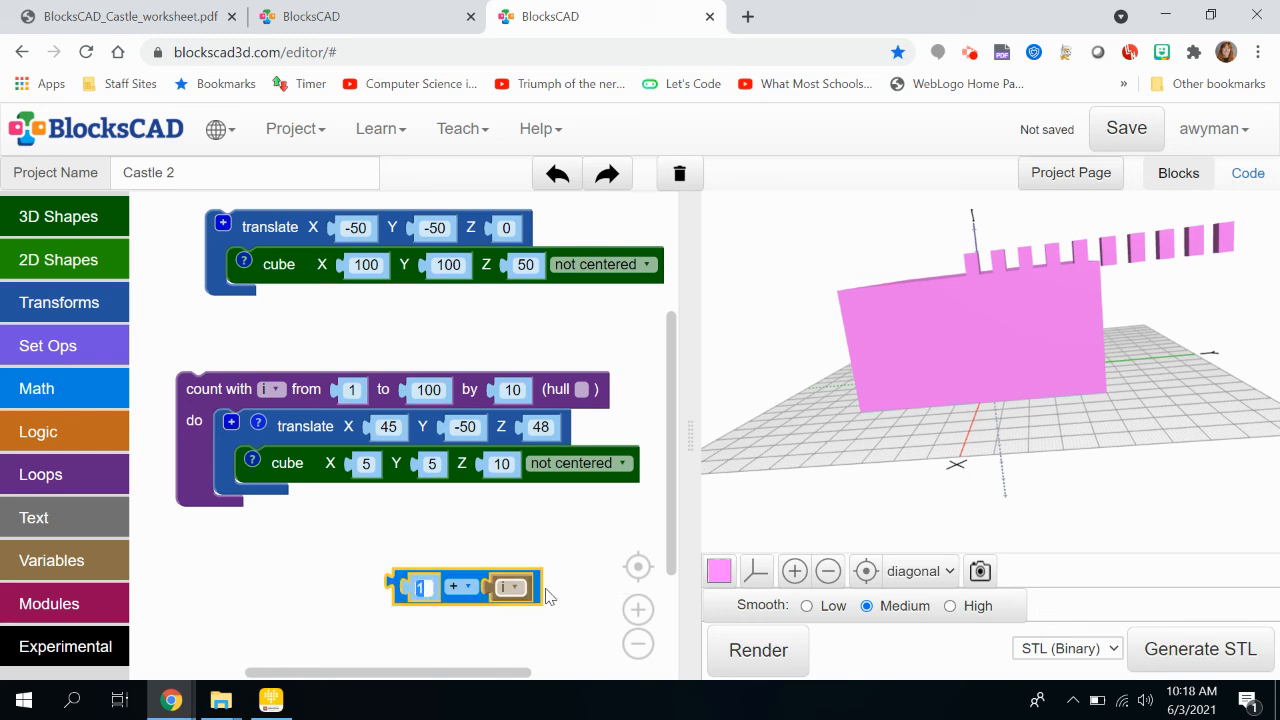
pyautogui.write('-50')
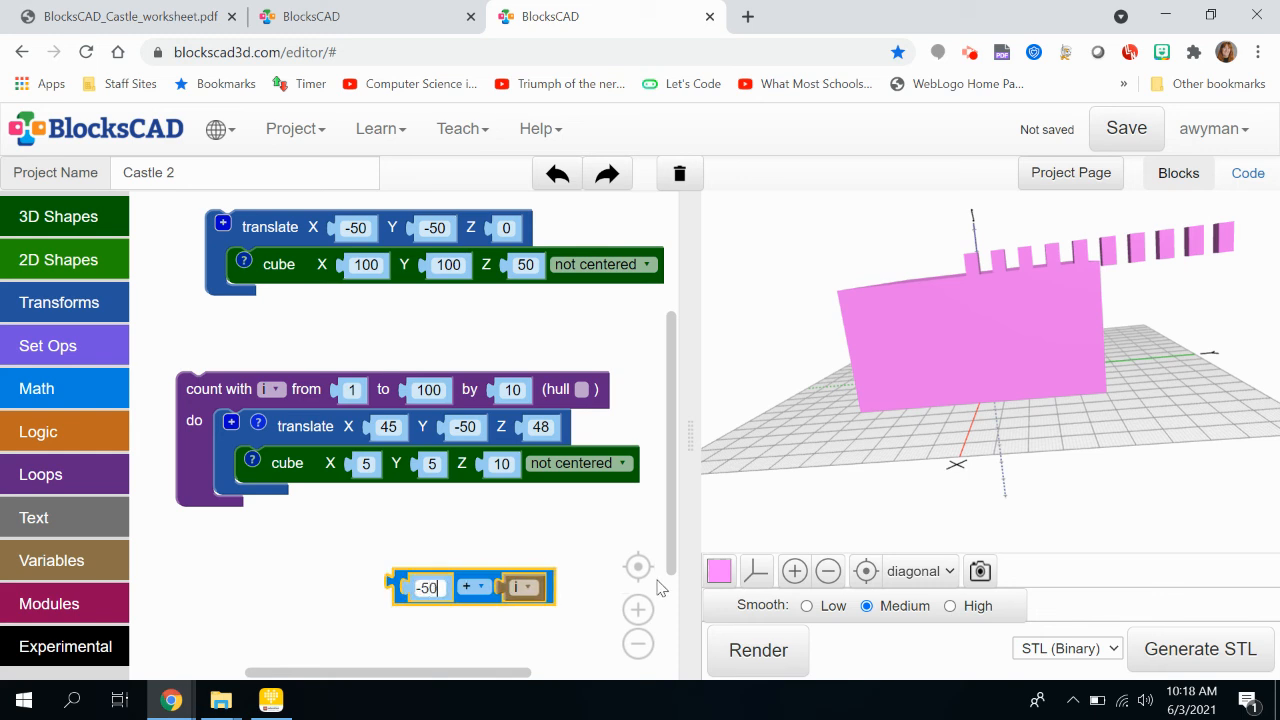
pyautogui.moveTo(472, 600); pyautogui.dragTo(532, 458)
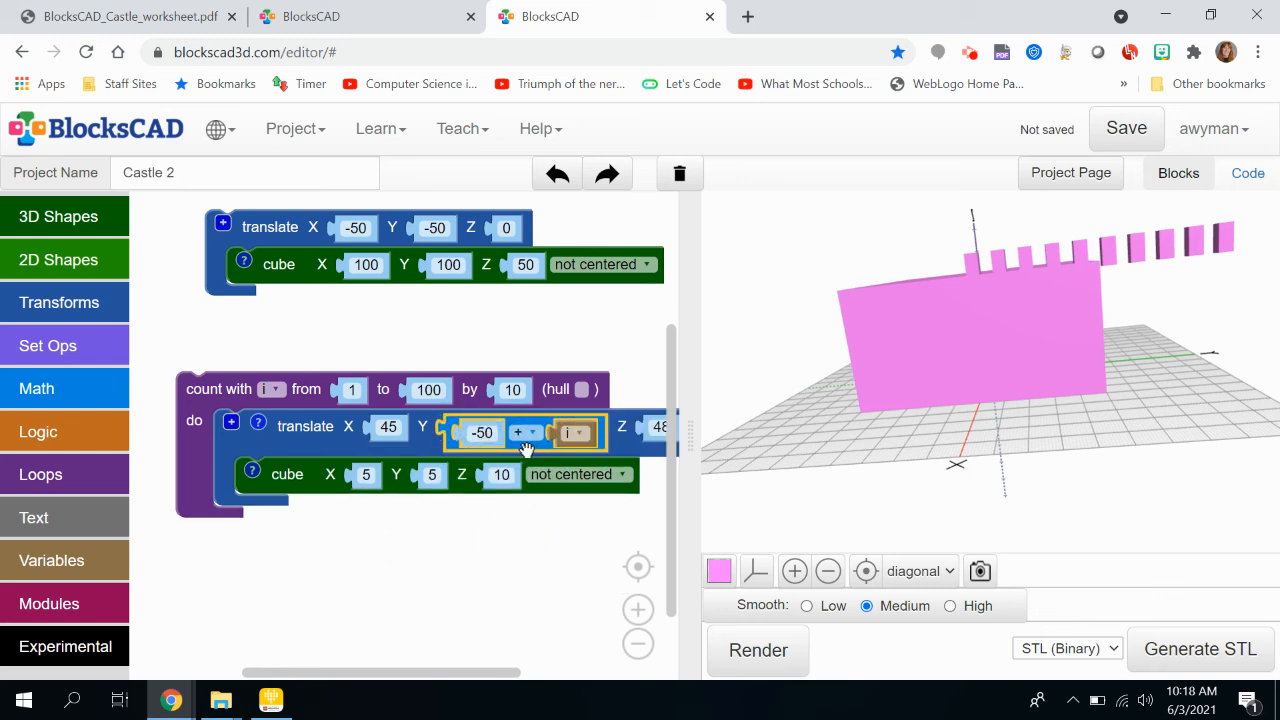
pyautogui.click(758, 650)
pyautogui.moveTo(890, 380); pyautogui.dragTo(995, 425)
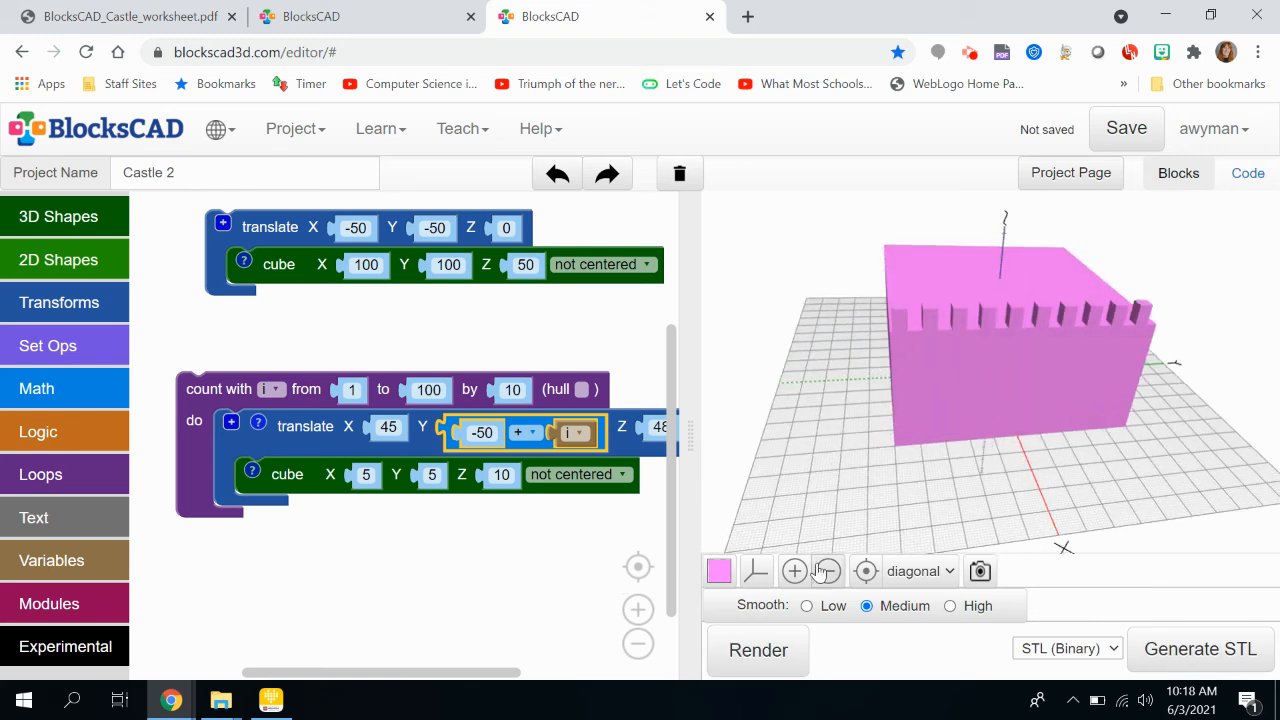
pyautogui.click(794, 571)
pyautogui.moveTo(874, 359); pyautogui.dragTo(918, 389)
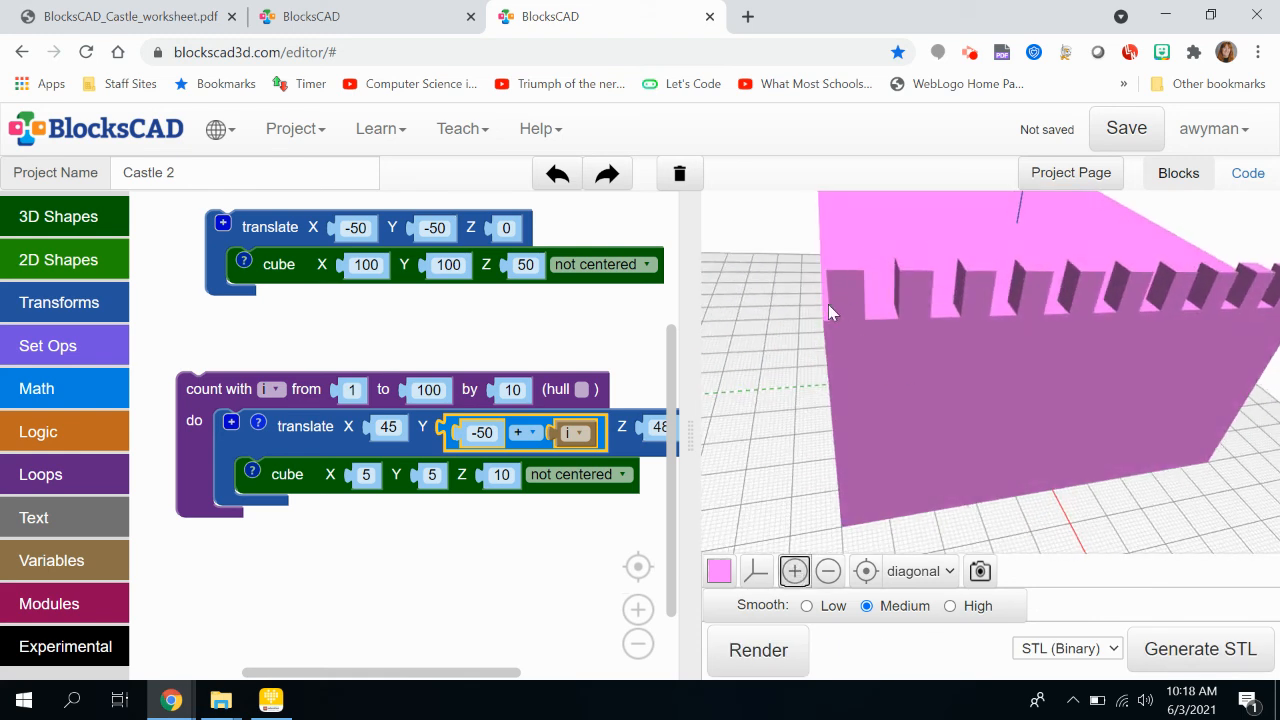
# Set the count loop to run from 0 to 99, render, and check the rampart row's start and end
pyautogui.click(352, 391)
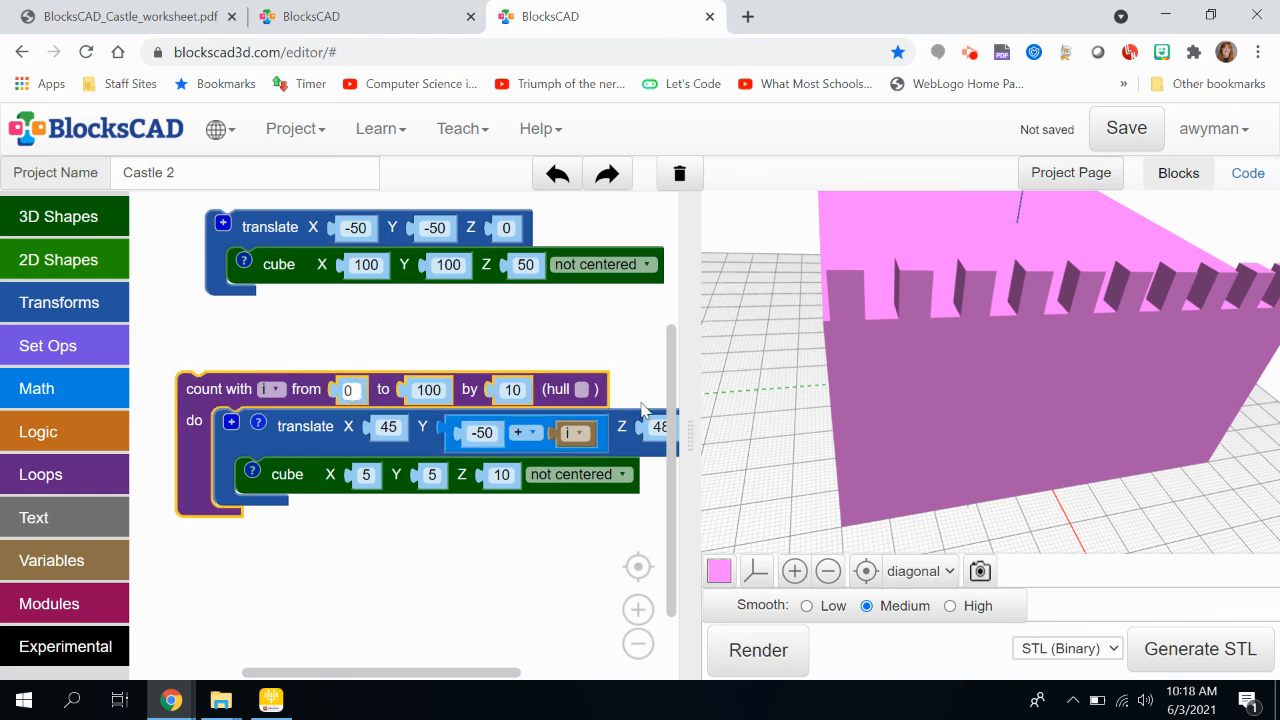
pyautogui.moveTo(447, 391)
pyautogui.mouseDown()
pyautogui.moveTo(389, 391)
pyautogui.moveTo(433, 391)
pyautogui.mouseUp()
pyautogui.click(431, 391)
pyautogui.write('99')
pyautogui.click(800, 651)
pyautogui.moveTo(917, 363); pyautogui.dragTo(887, 358)
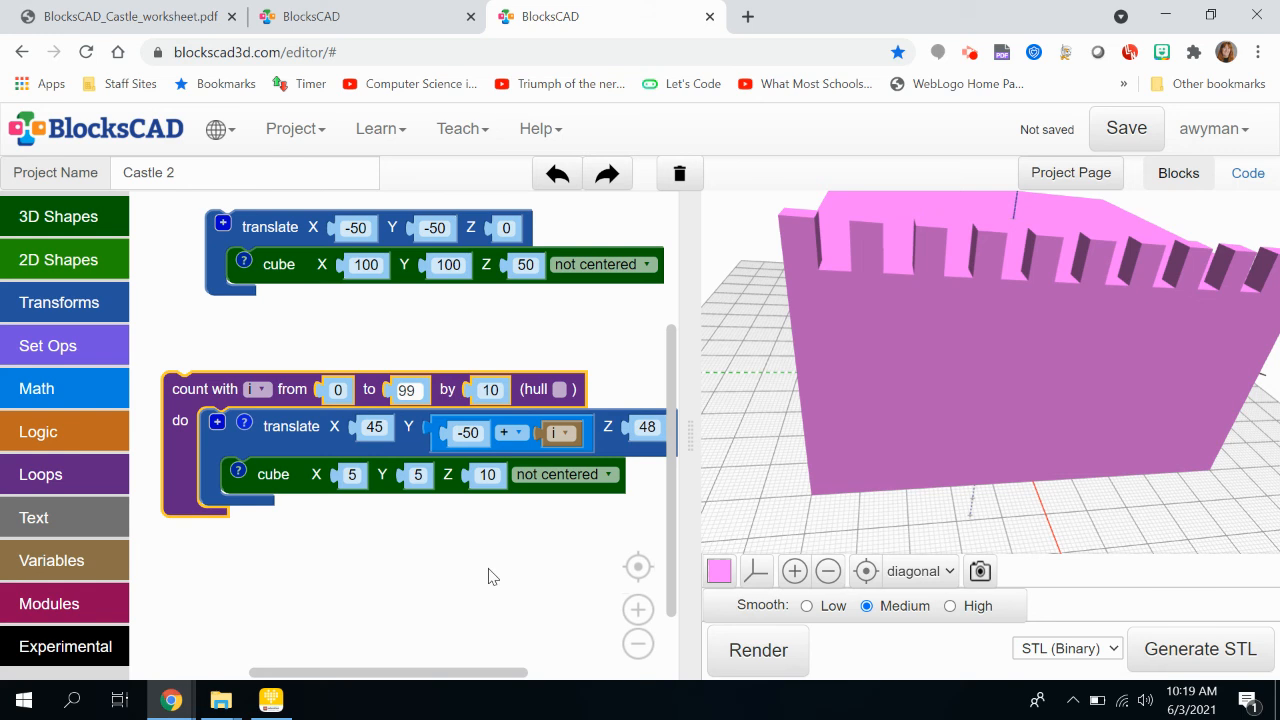
pyautogui.moveTo(490, 576); pyautogui.dragTo(486, 573)
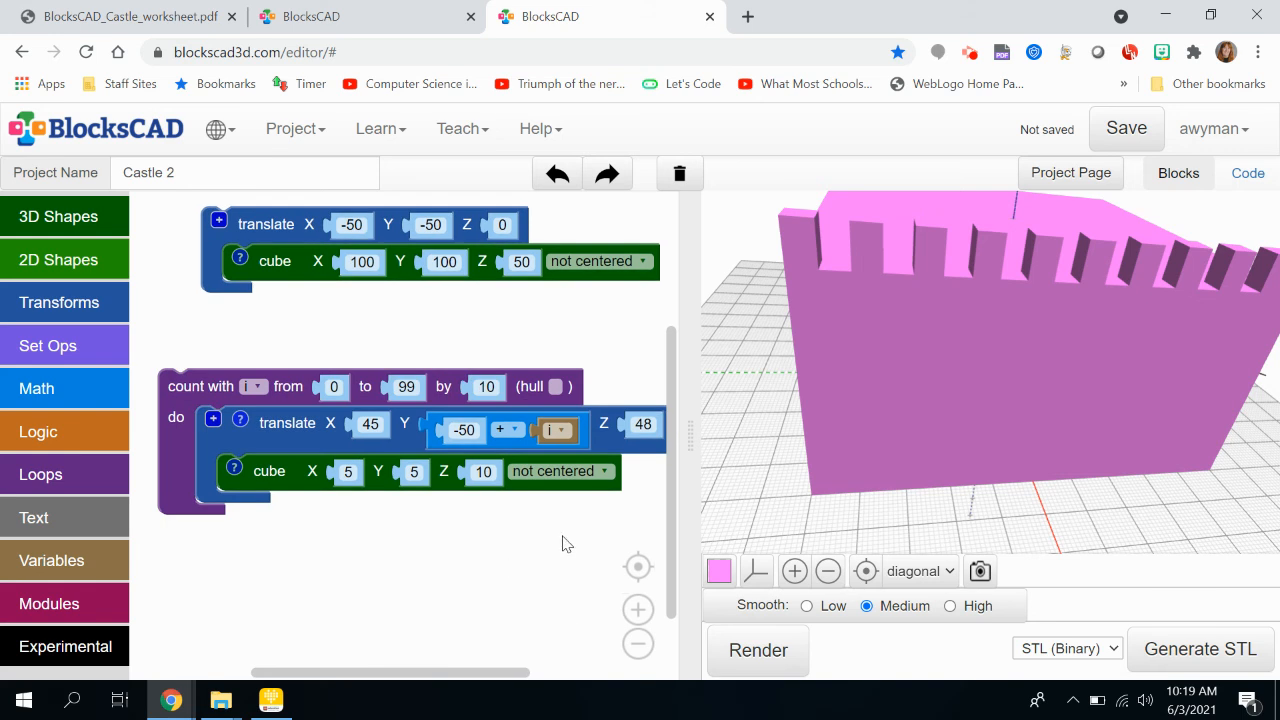
pyautogui.click(828, 571)
pyautogui.click(828, 571)
pyautogui.click(828, 571)
pyautogui.moveTo(912, 429); pyautogui.dragTo(1003, 233)
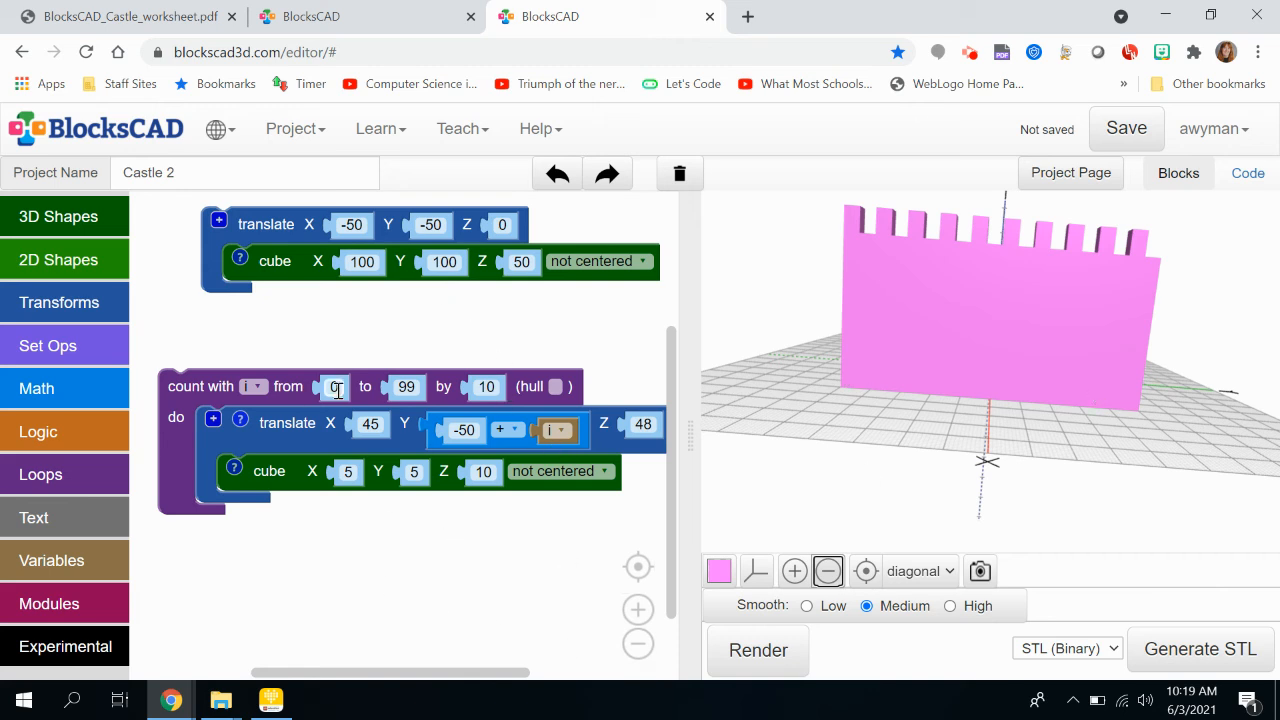
# Add the comment "1st row ramparts" to the count loop and close the comment
pyautogui.rightClick(217, 398)
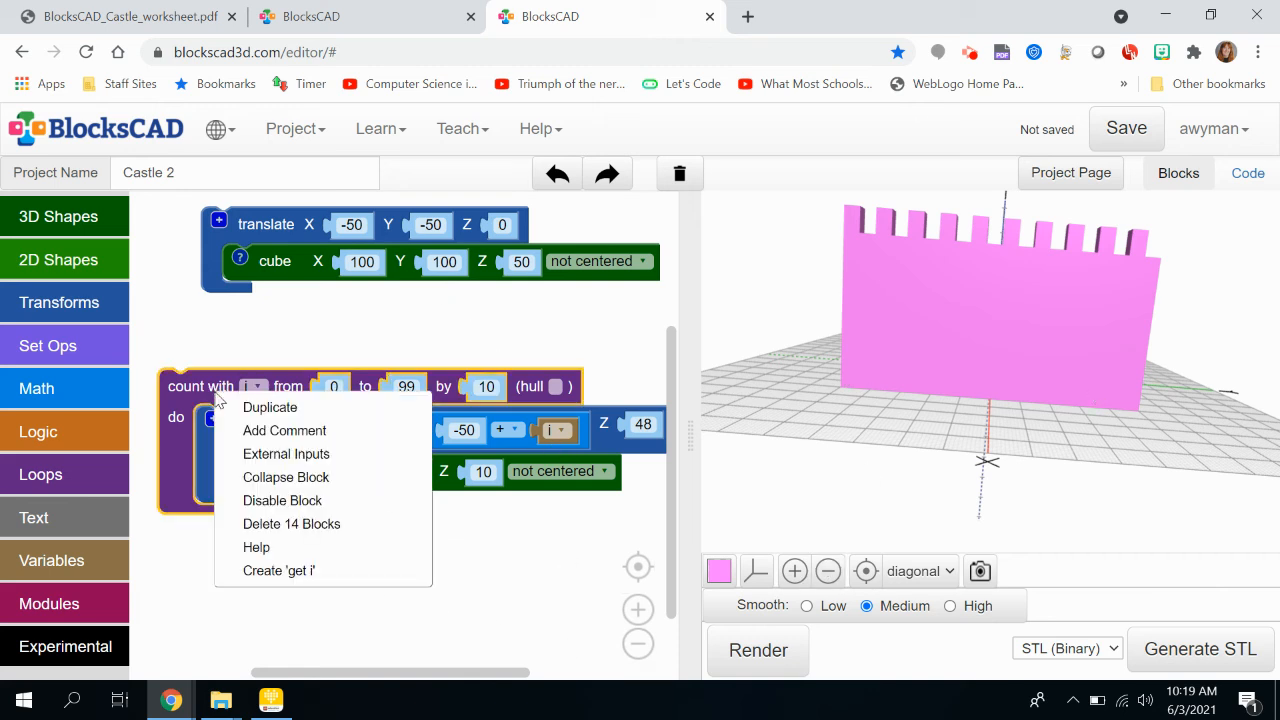
pyautogui.click(305, 431)
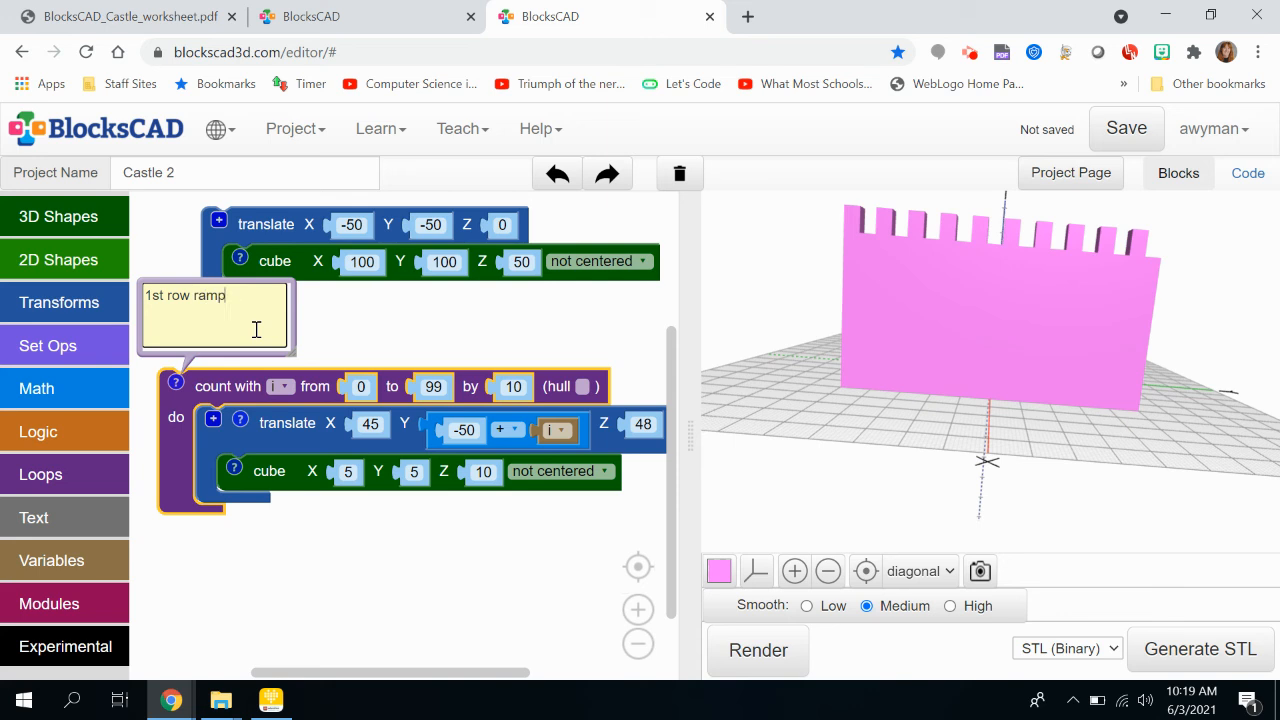
pyautogui.click(178, 384)
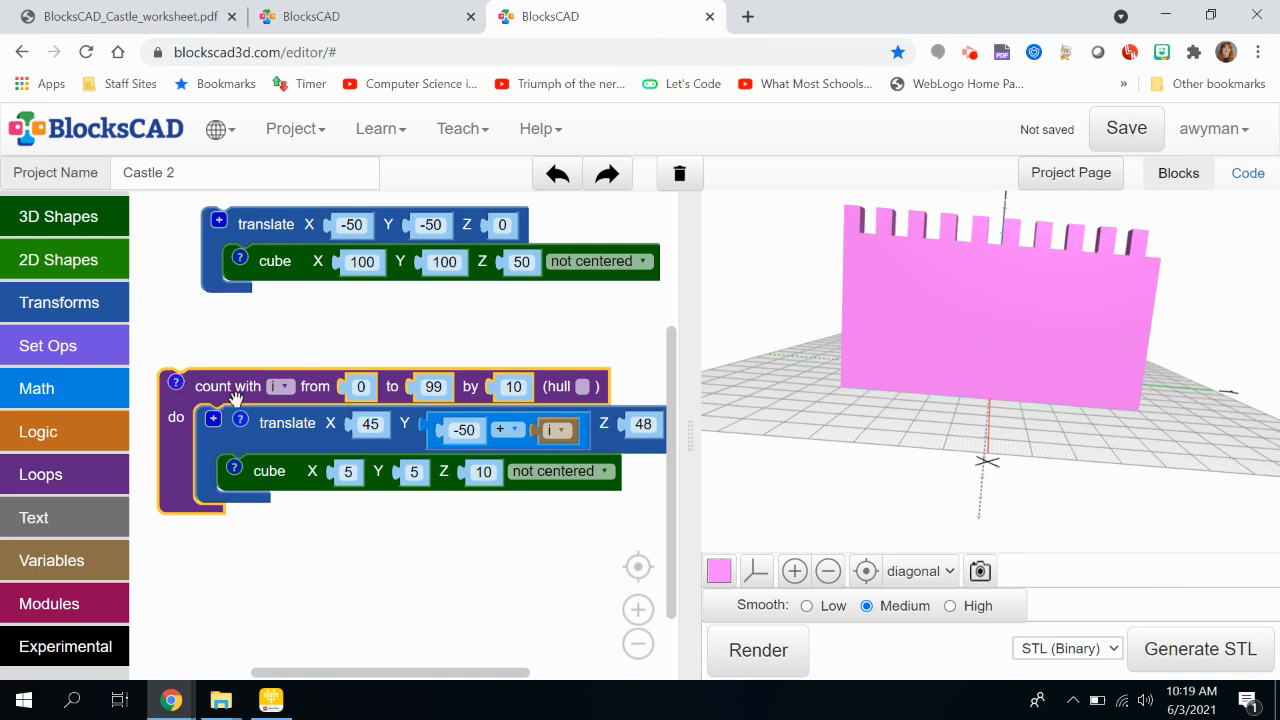
# Duplicate the rampart count loop below the original and wrap the copy in a new translate block
pyautogui.moveTo(235, 398)
pyautogui.moveTo(235, 398); pyautogui.dragTo(247, 346)
pyautogui.rightClick(247, 346)
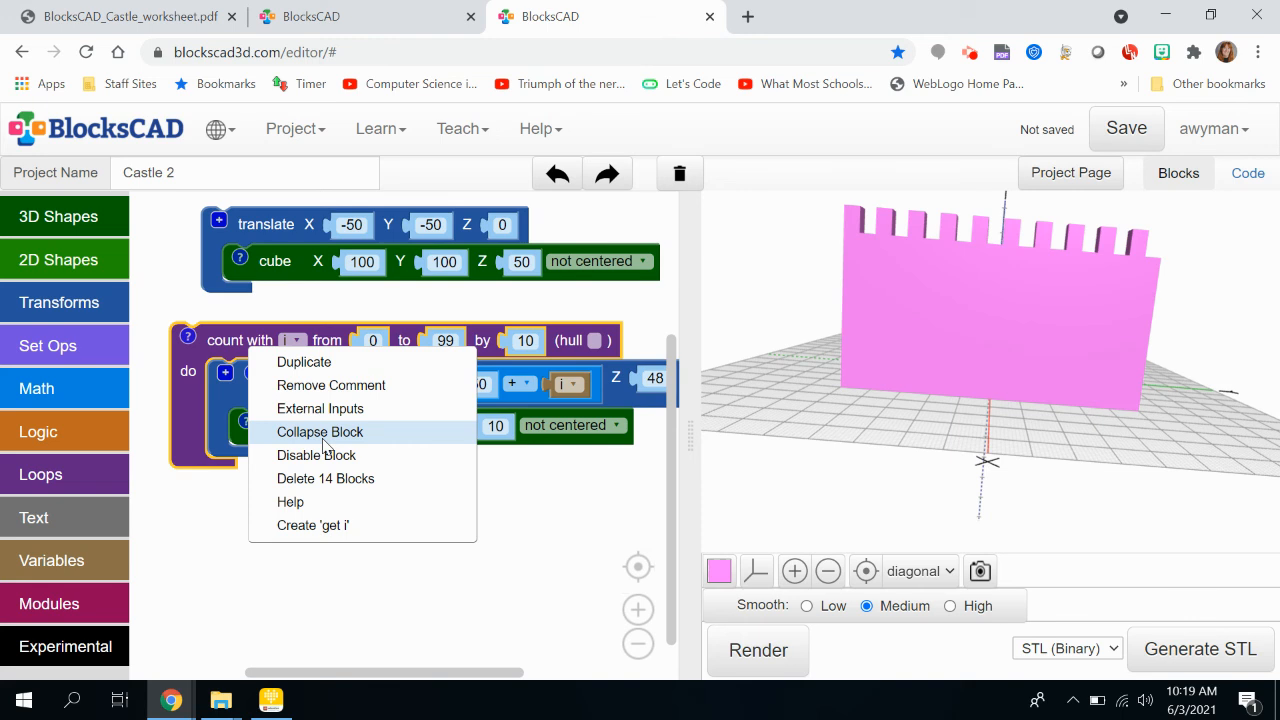
pyautogui.click(330, 363)
pyautogui.moveTo(318, 459); pyautogui.dragTo(276, 547)
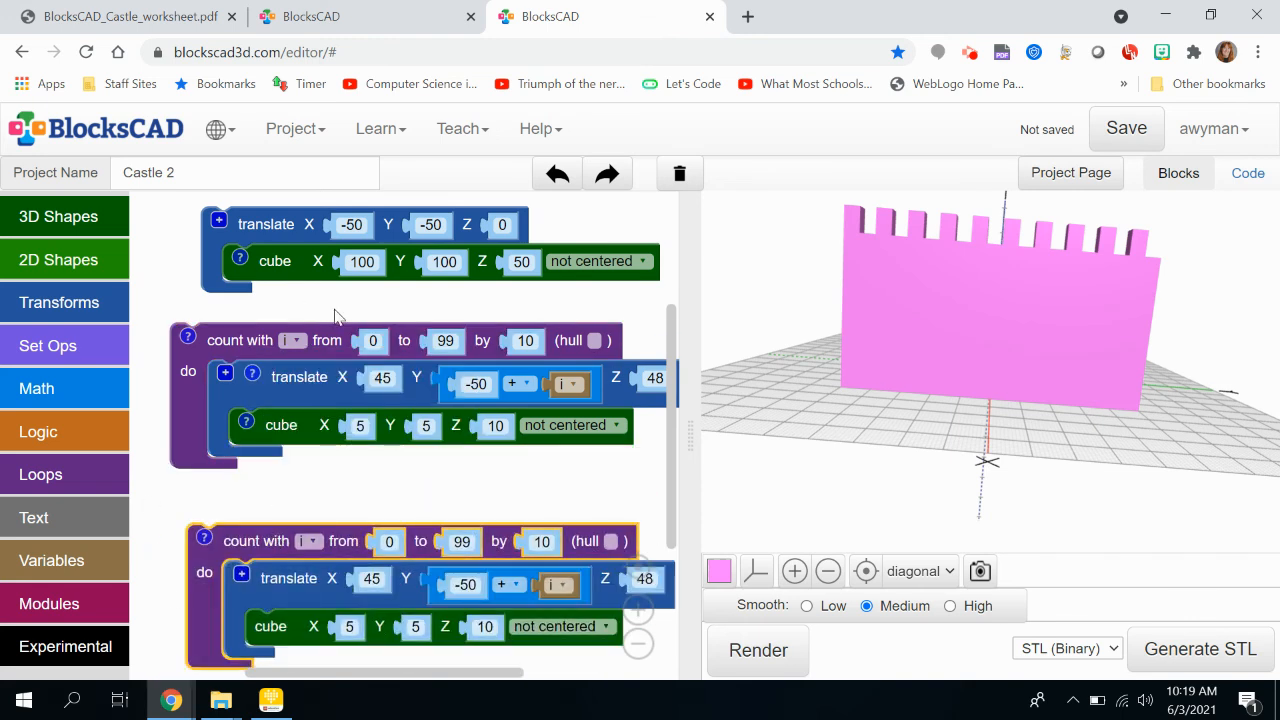
pyautogui.click(70, 304)
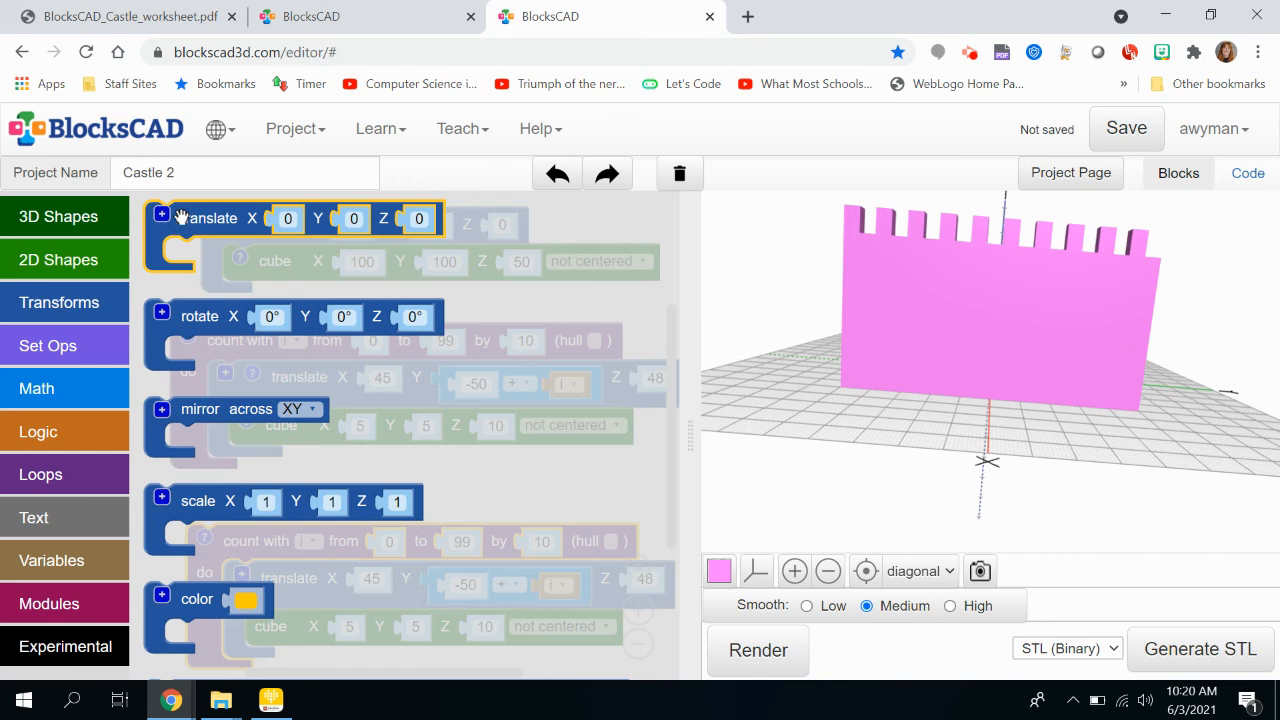
pyautogui.moveTo(183, 232); pyautogui.dragTo(205, 518)
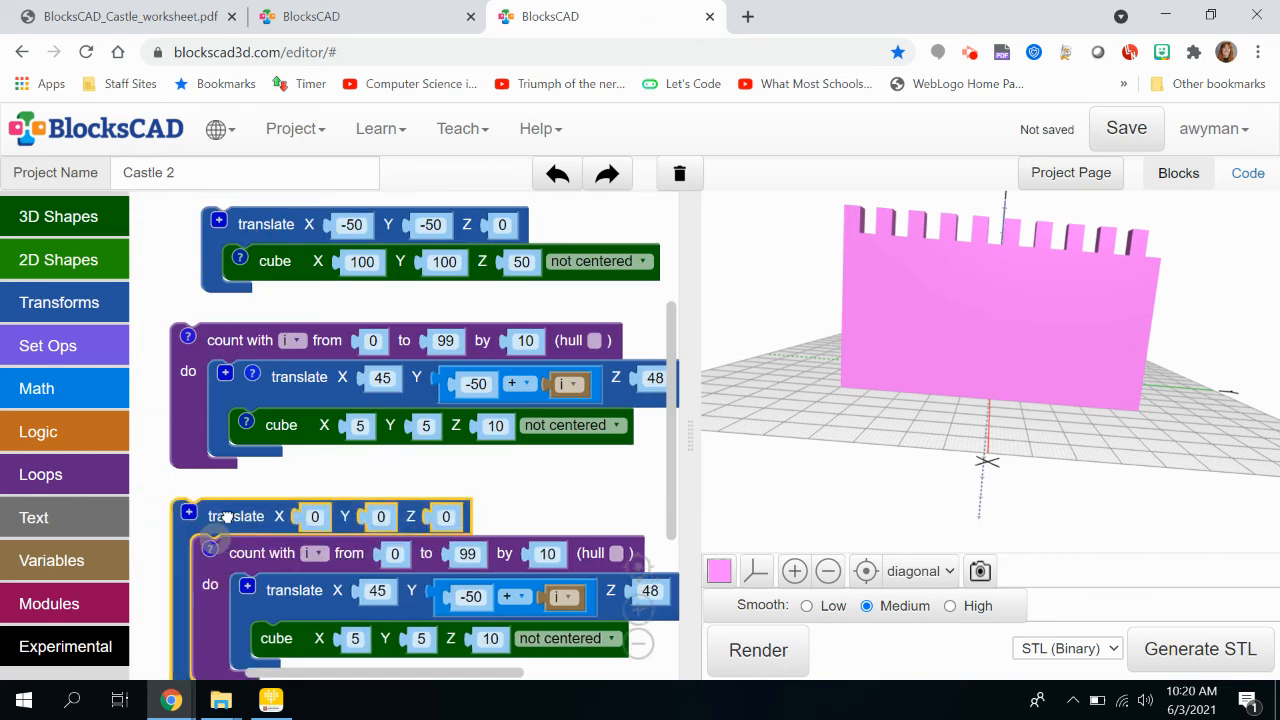
# Collapse the first row's count loop and rearrange it and the duplicated row beneath the base block
pyautogui.rightClick(222, 340)
pyautogui.click(312, 424)
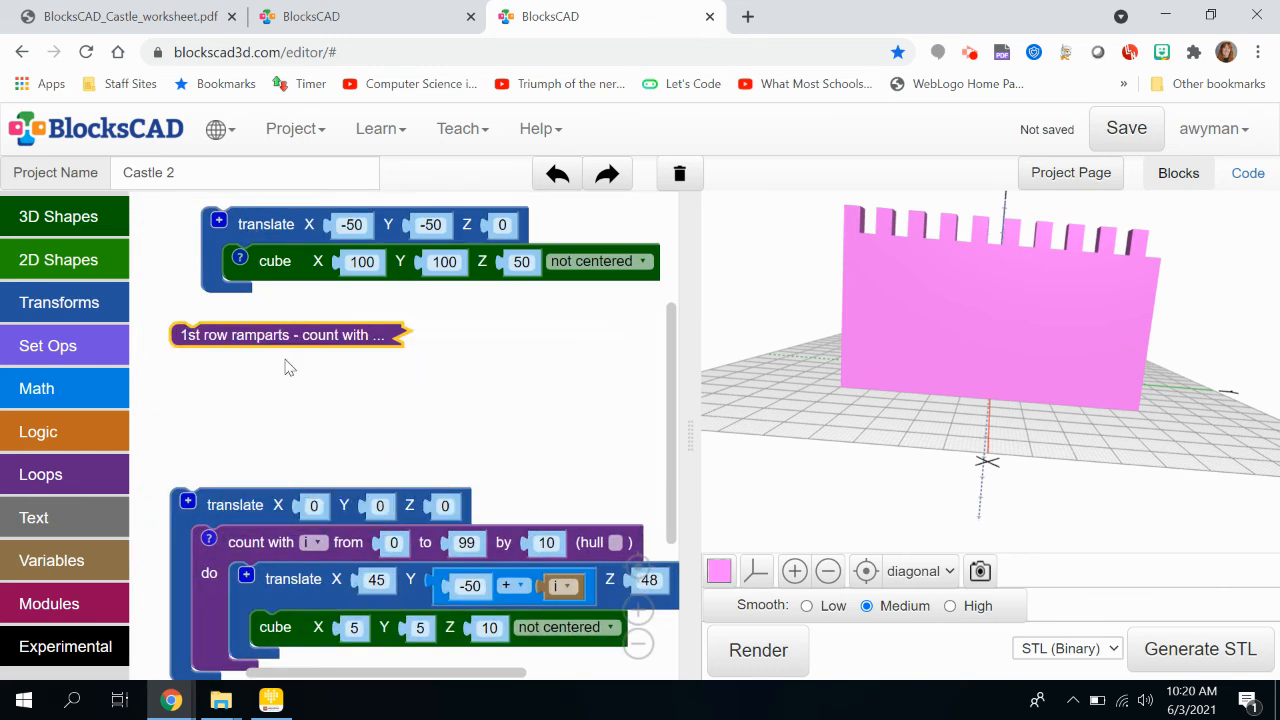
pyautogui.moveTo(270, 337); pyautogui.dragTo(312, 324)
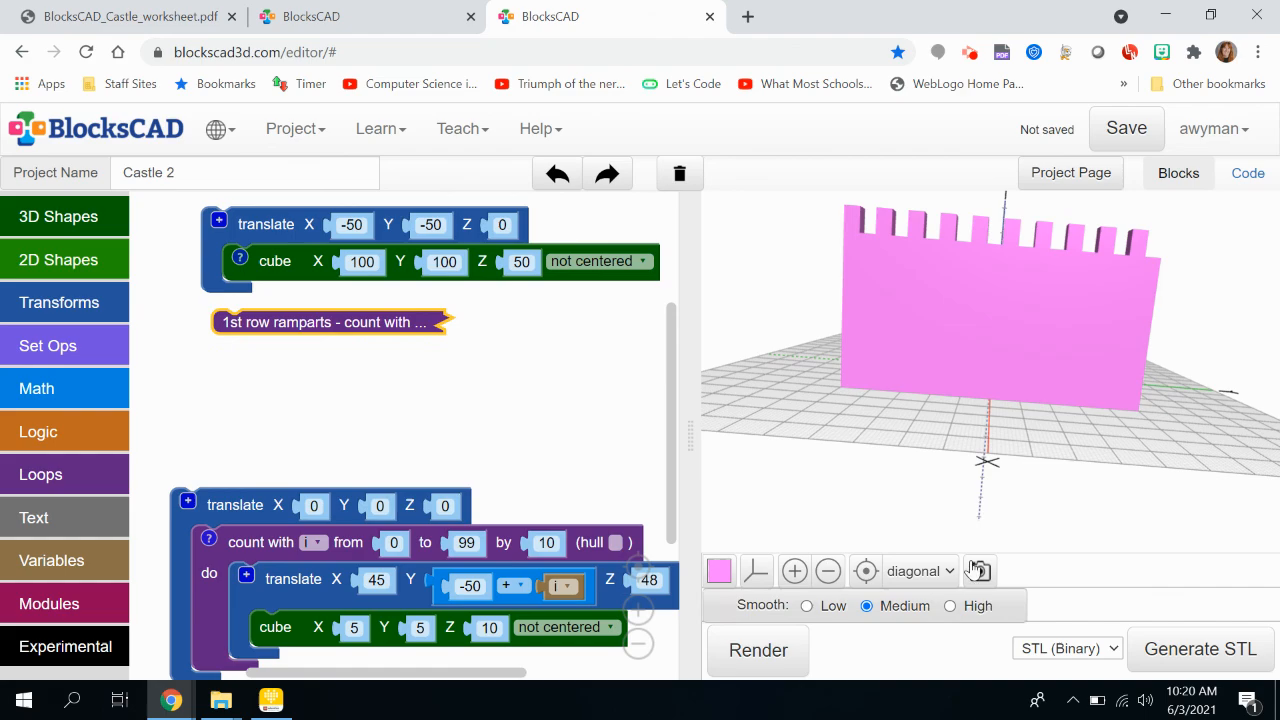
pyautogui.moveTo(237, 503); pyautogui.dragTo(236, 426)
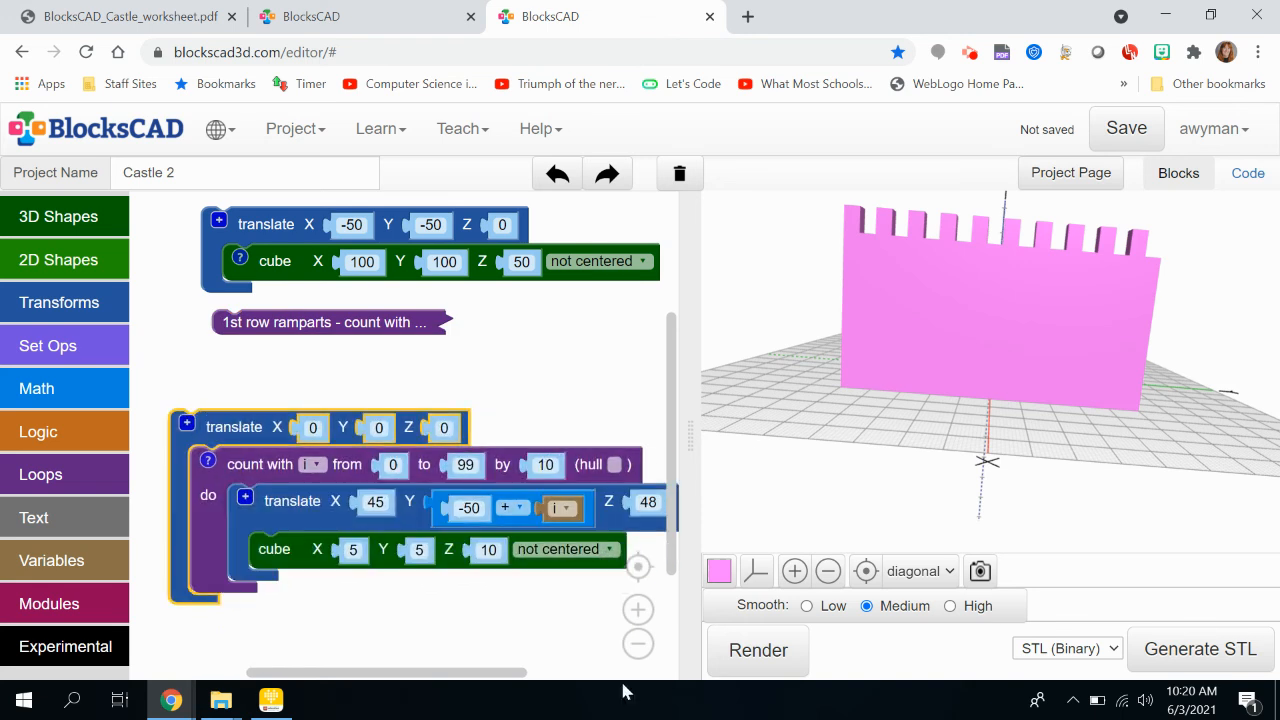
# Try an X translation of -50 on the duplicated rampart row, render, and check its position on the base
pyautogui.click(785, 670)
pyautogui.moveTo(800, 472); pyautogui.dragTo(942, 293)
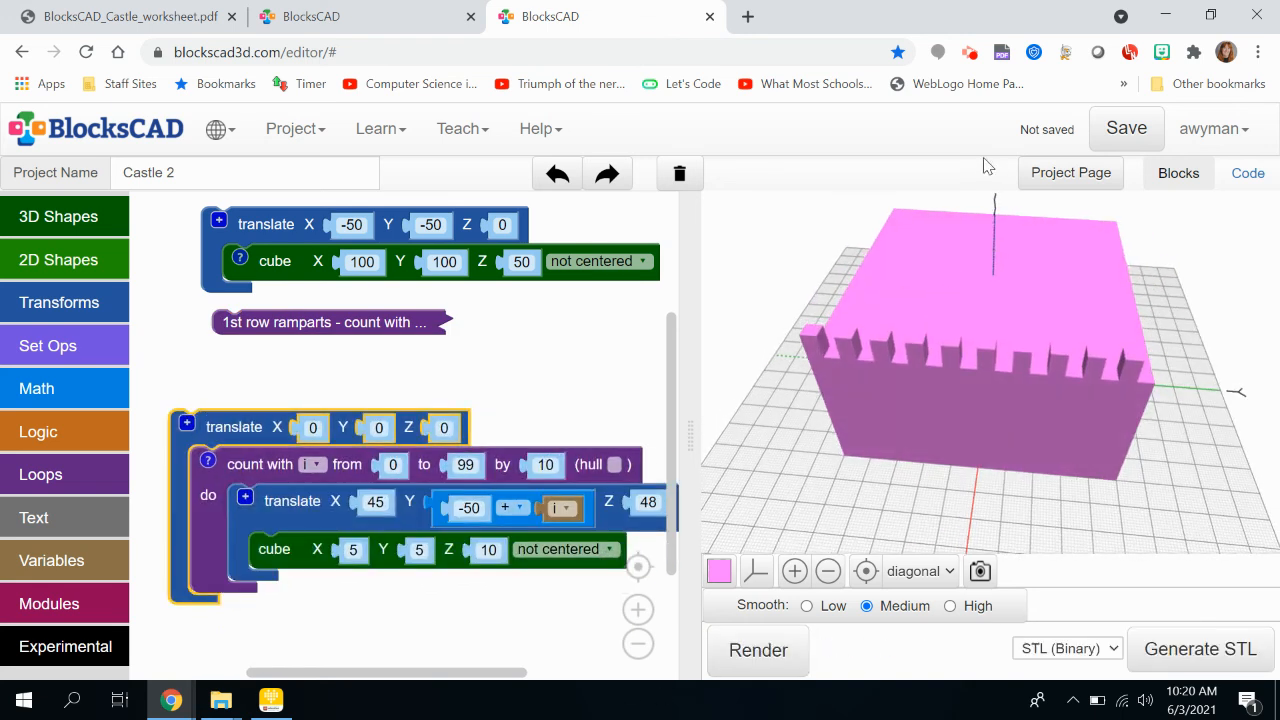
pyautogui.moveTo(1096, 338); pyautogui.dragTo(985, 370)
pyautogui.moveTo(935, 524); pyautogui.dragTo(1108, 430)
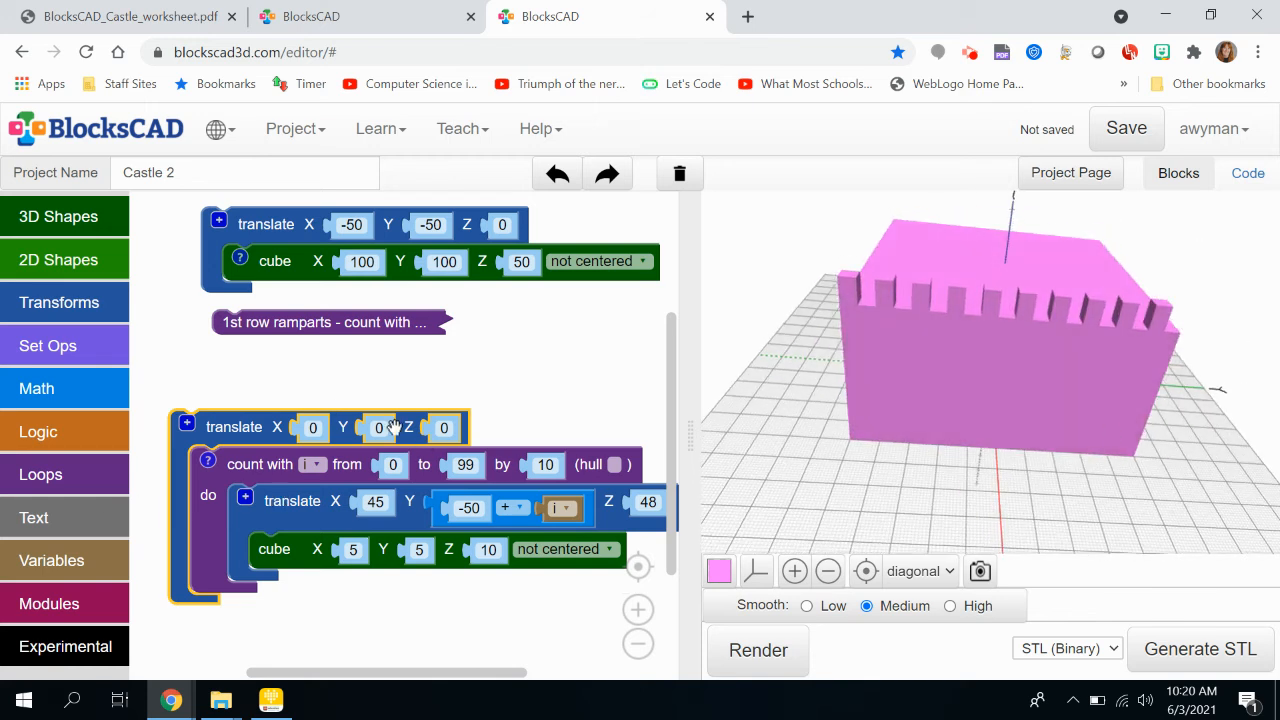
pyautogui.moveTo(300, 427); pyautogui.dragTo(309, 427)
pyautogui.click(325, 427)
pyautogui.write('-10')
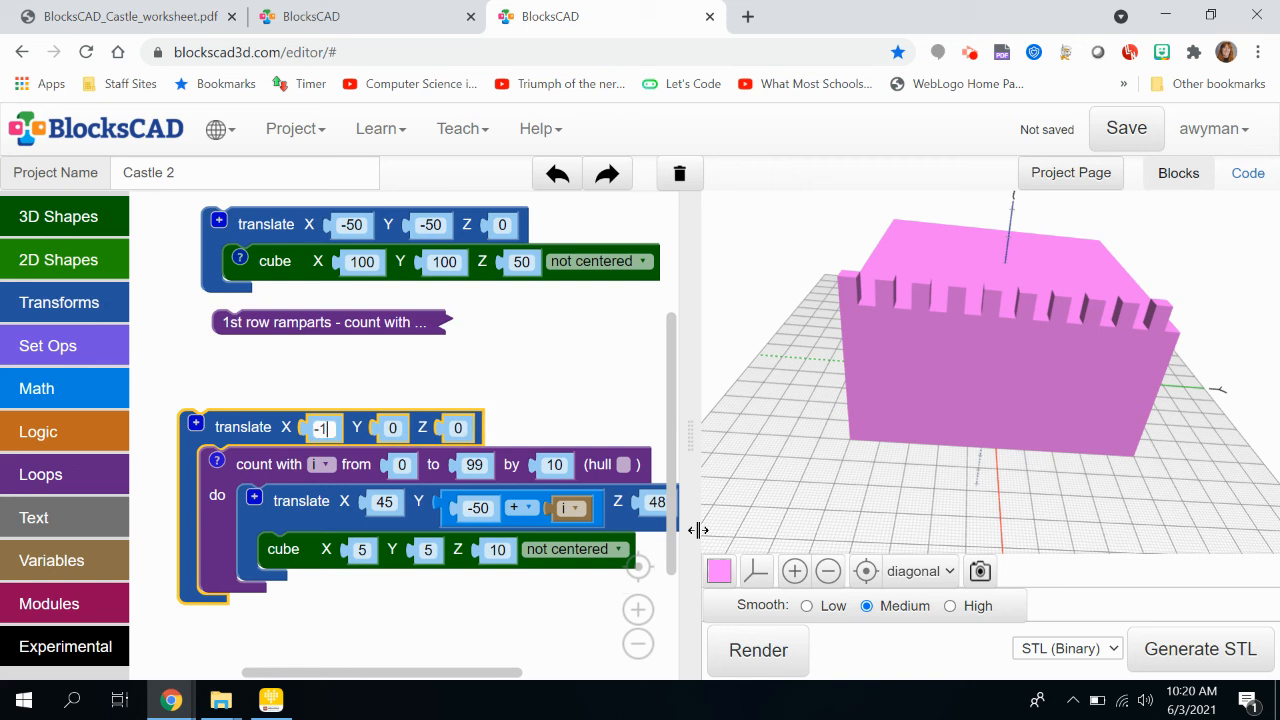
pyautogui.press('BackSpace')
pyautogui.press('BackSpace')
pyautogui.write('50')
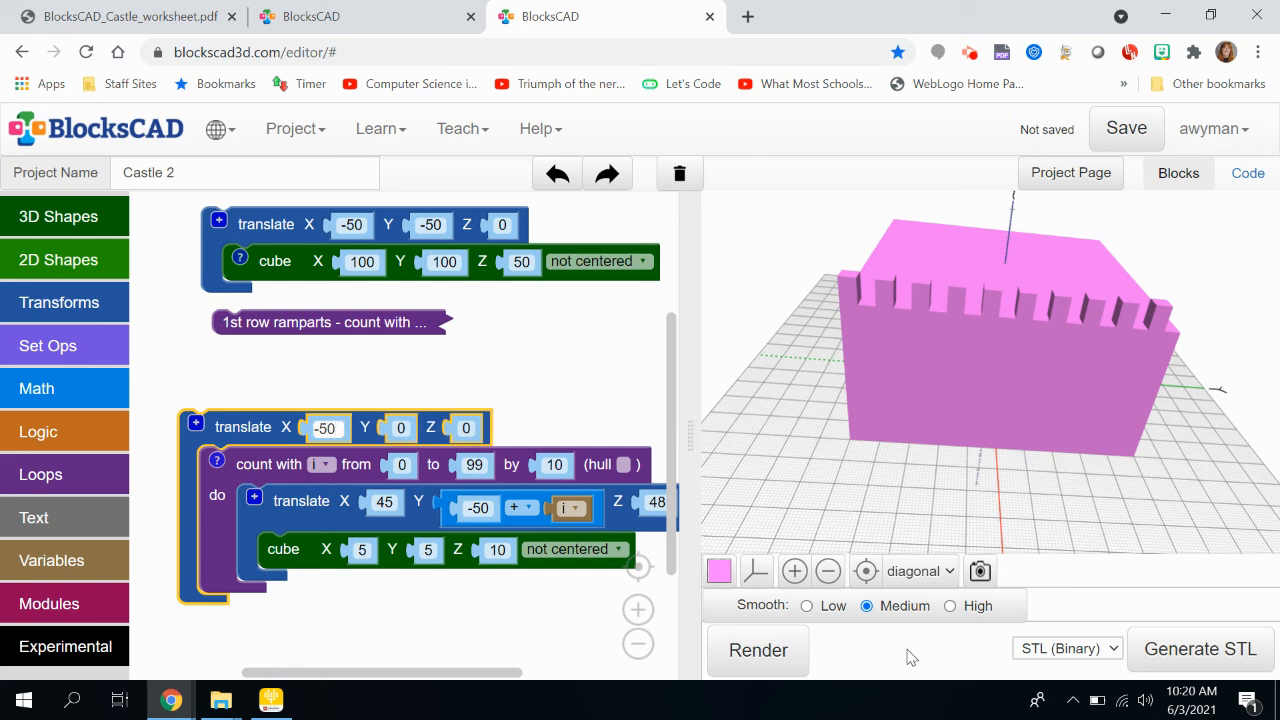
pyautogui.click(758, 650)
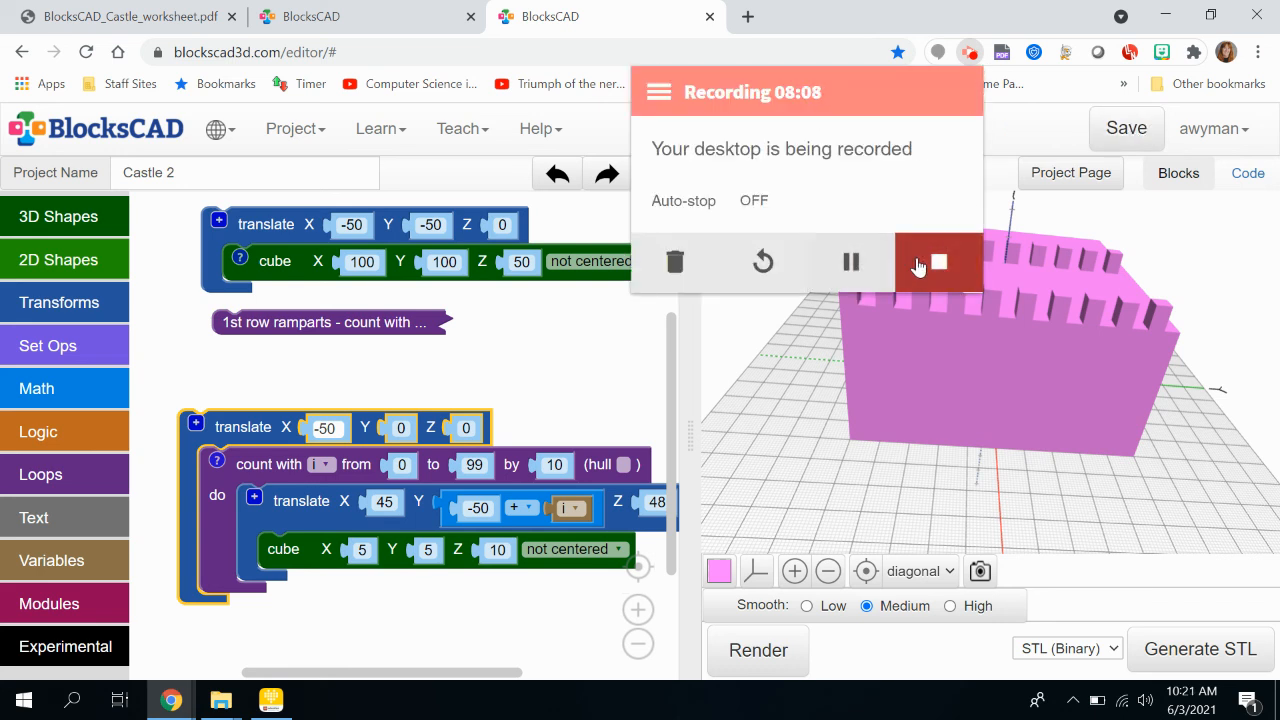
pyautogui.click(530, 380)
pyautogui.moveTo(900, 310); pyautogui.dragTo(963, 294)
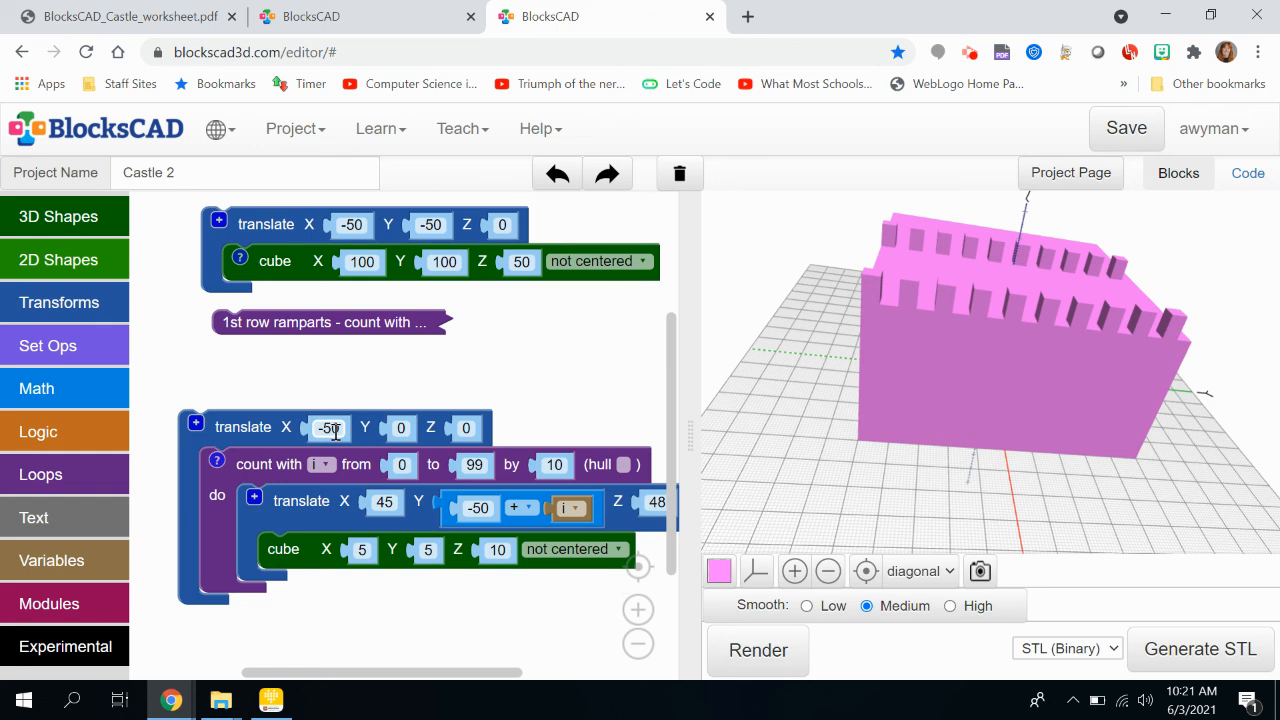
# Try an X translation of -100 on the duplicated row, render, and inspect it against the base's far edge
pyautogui.click(336, 430)
pyautogui.write('-100')
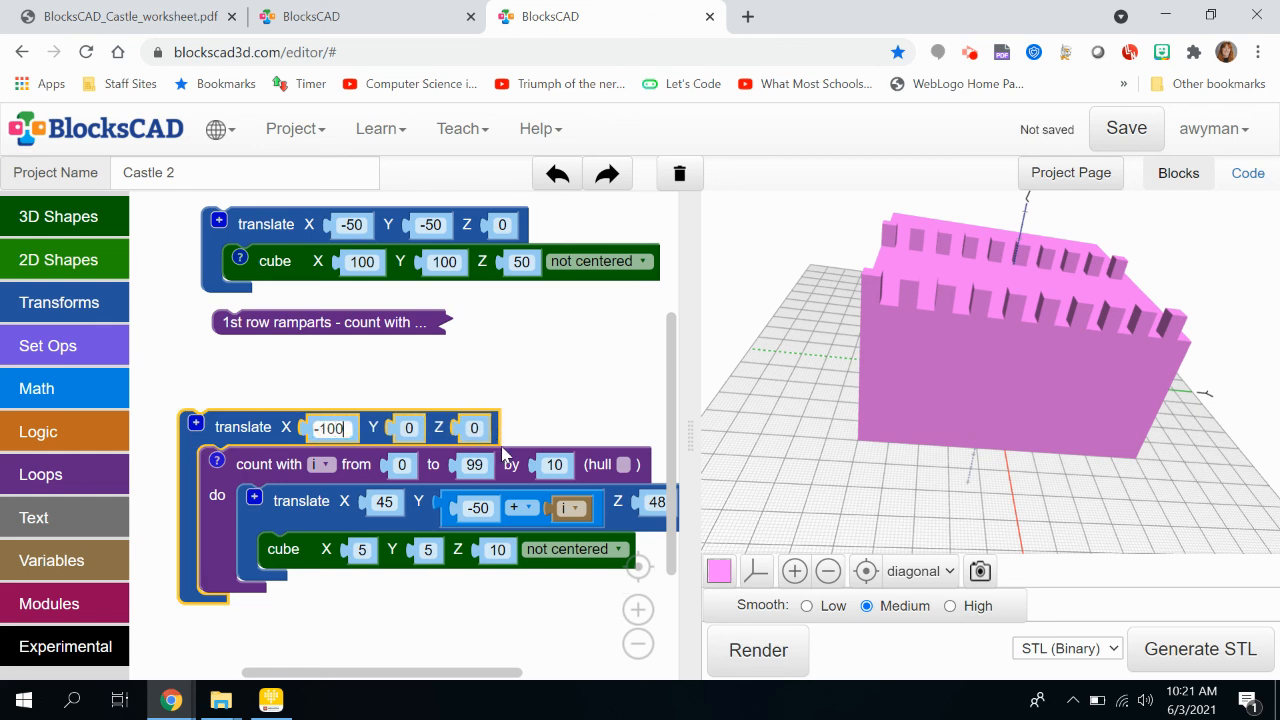
pyautogui.click(754, 661)
pyautogui.moveTo(853, 336); pyautogui.dragTo(915, 528)
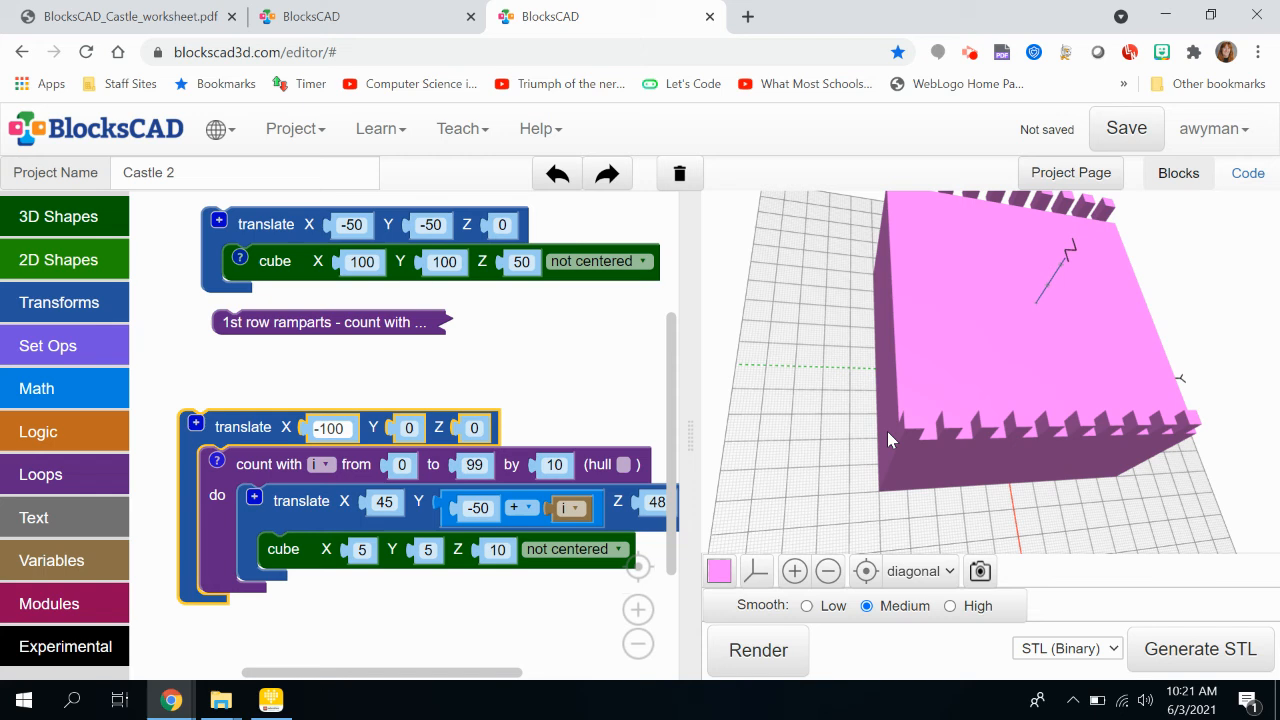
pyautogui.moveTo(873, 356); pyautogui.dragTo(870, 560)
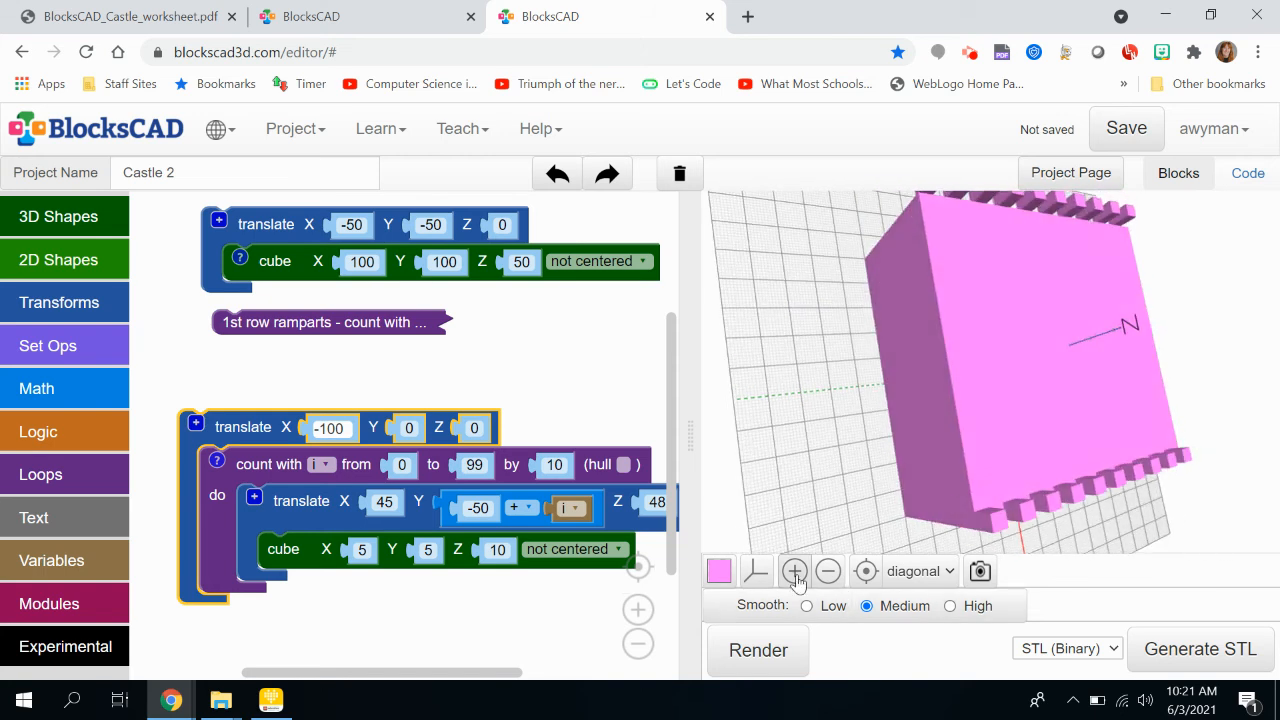
pyautogui.click(834, 577)
pyautogui.moveTo(913, 222); pyautogui.dragTo(913, 312)
pyautogui.moveTo(935, 242); pyautogui.dragTo(923, 347)
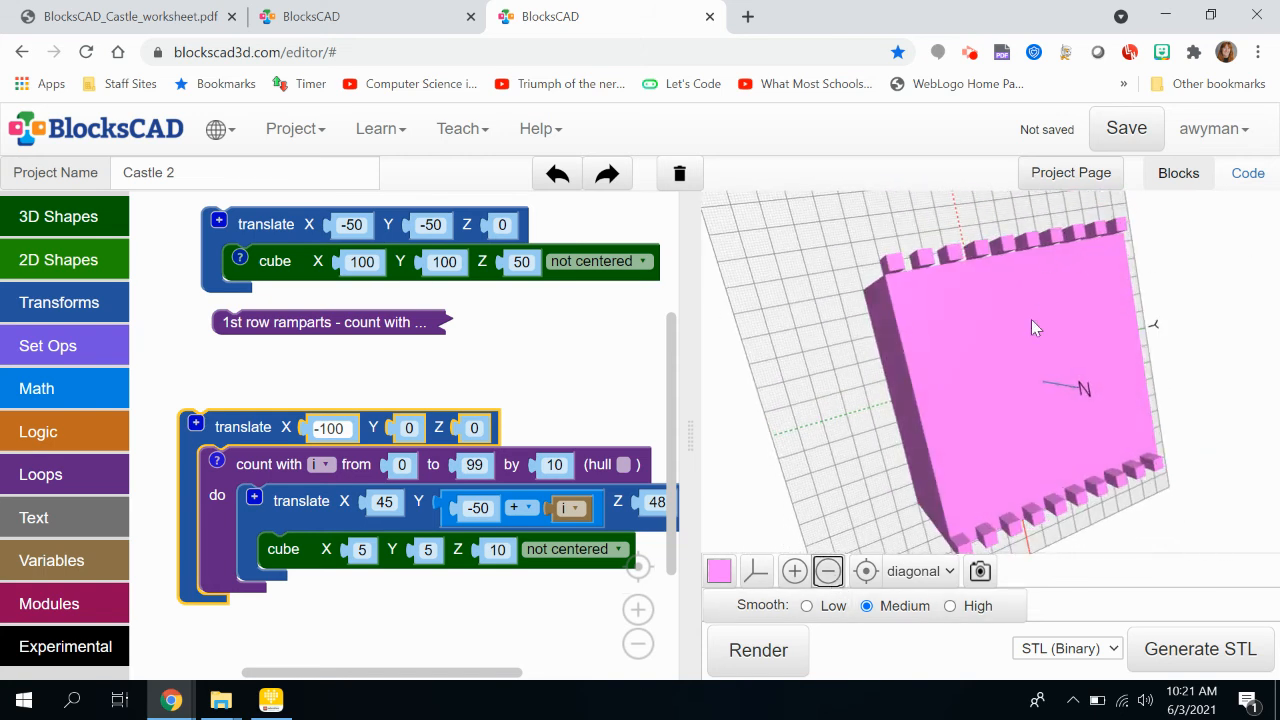
# Set the duplicated row's outer X translation to -95, render, and check both rampart rows from the side
pyautogui.press('BackSpace')
pyautogui.press('BackSpace')
pyautogui.press('BackSpace')
pyautogui.write('95')
pyautogui.press('Return')
pyautogui.click(760, 662)
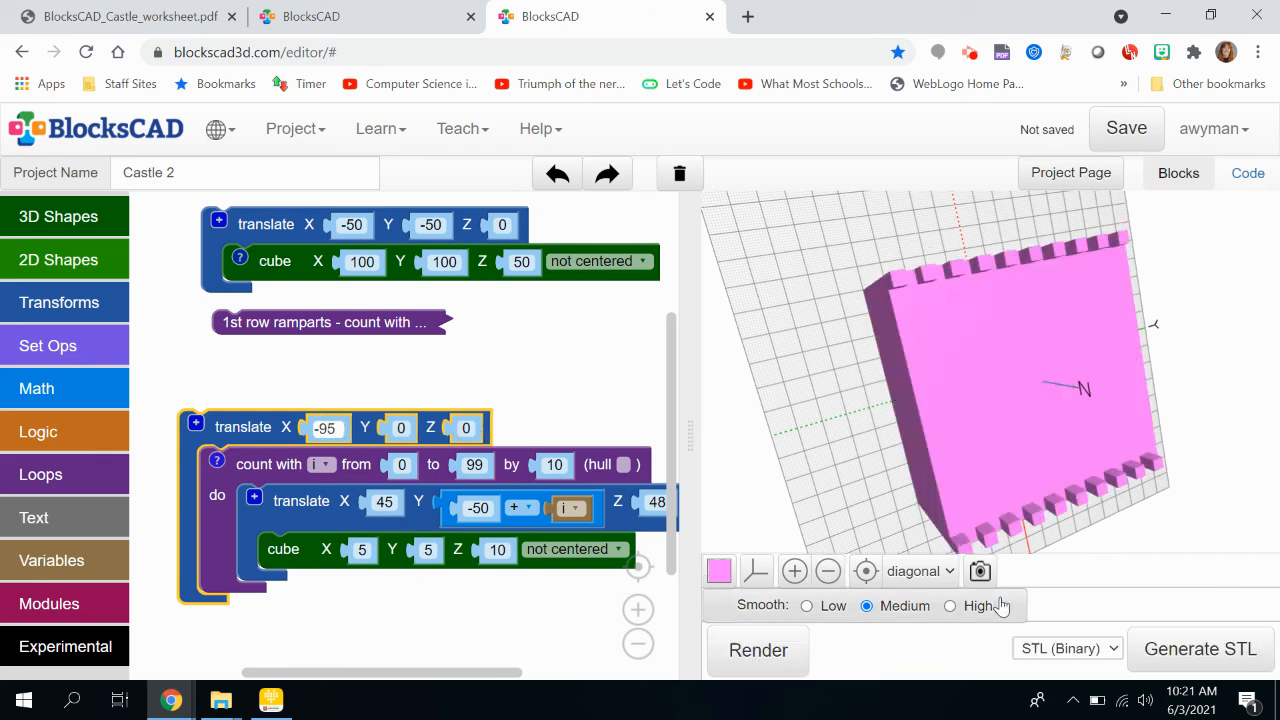
pyautogui.moveTo(1015, 491); pyautogui.dragTo(957, 312)
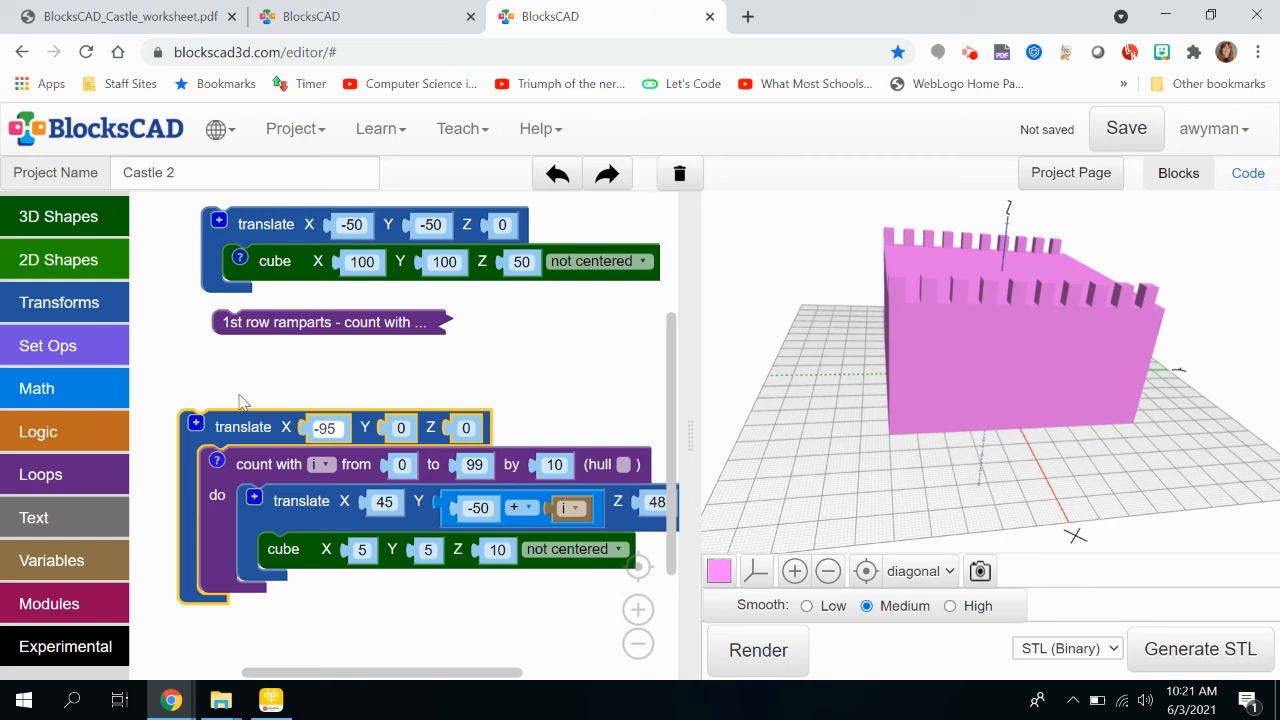
# Add the comment "2nd row" to the duplicated row's -95 translate block and collapse it beneath the first row
pyautogui.rightClick(244, 432)
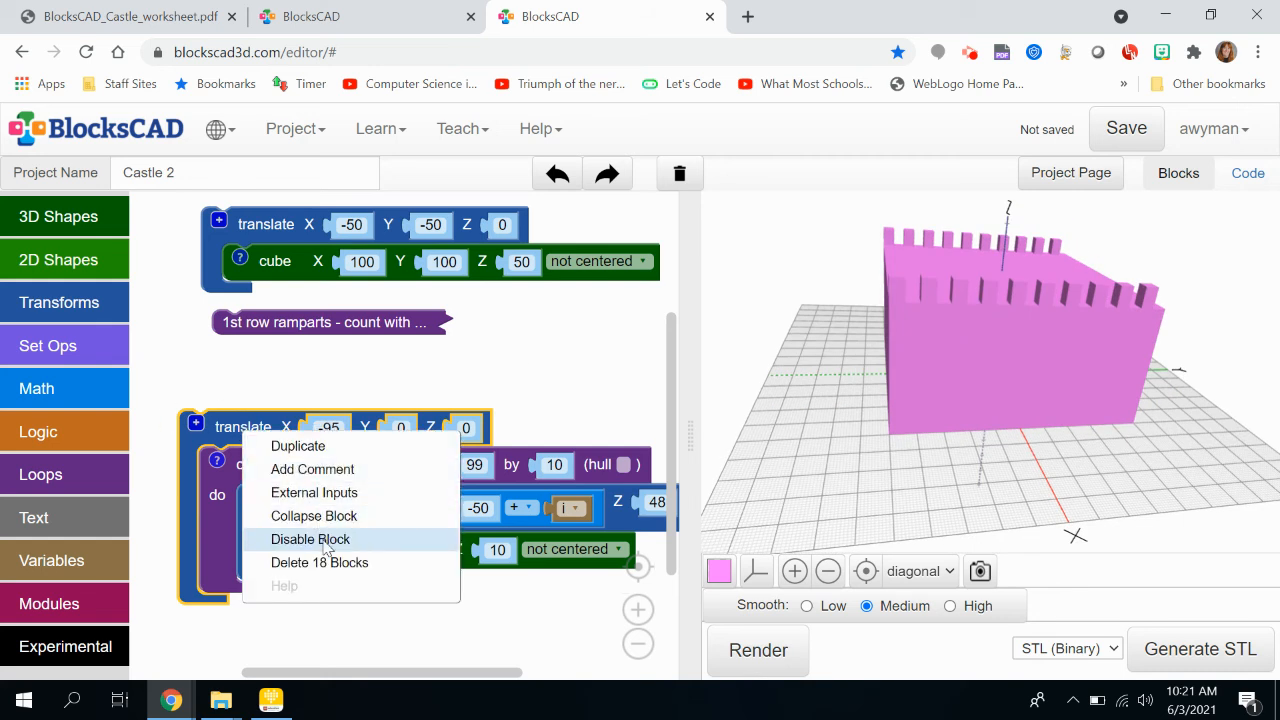
pyautogui.click(318, 470)
pyautogui.click(226, 426)
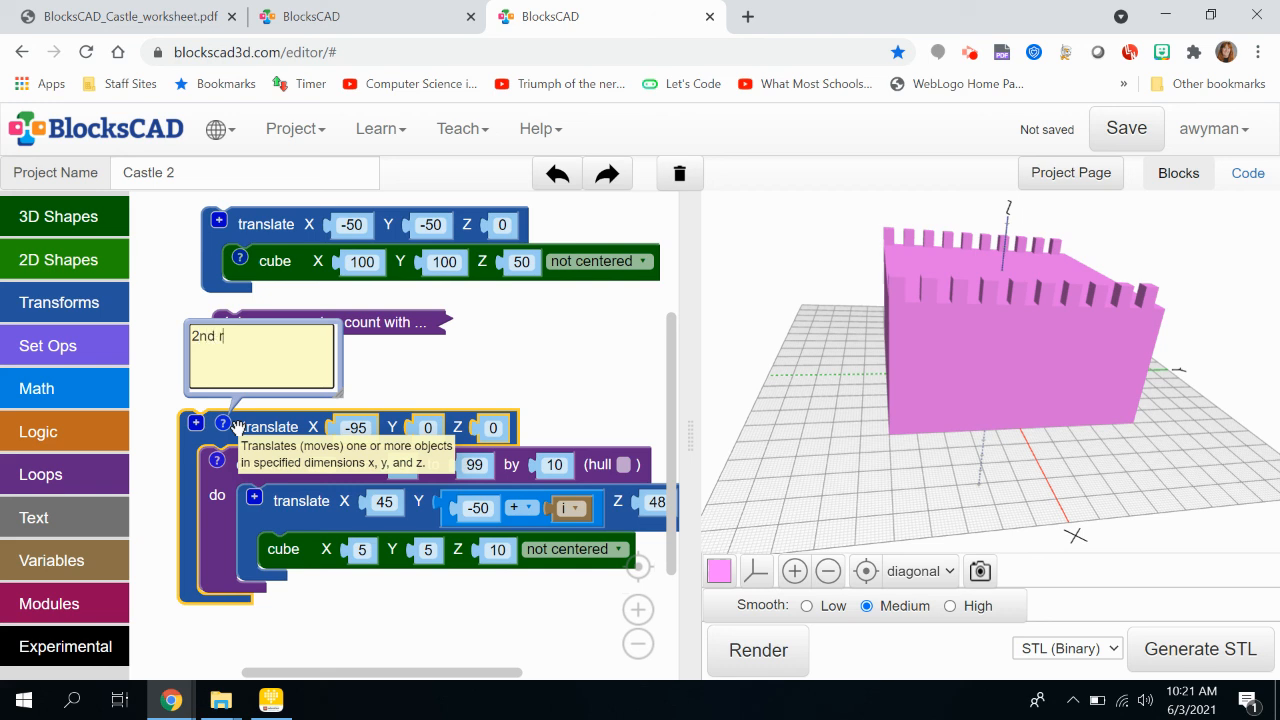
pyautogui.write('ow')
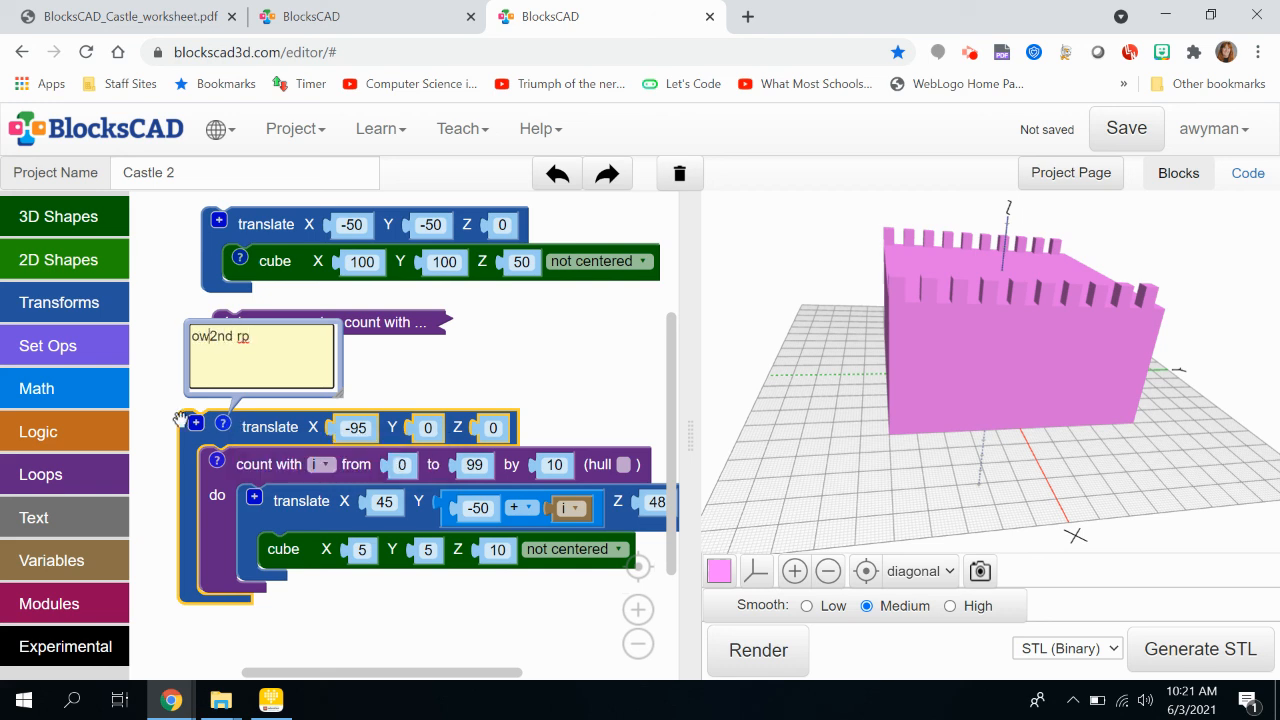
pyautogui.moveTo(268, 331); pyautogui.dragTo(167, 344)
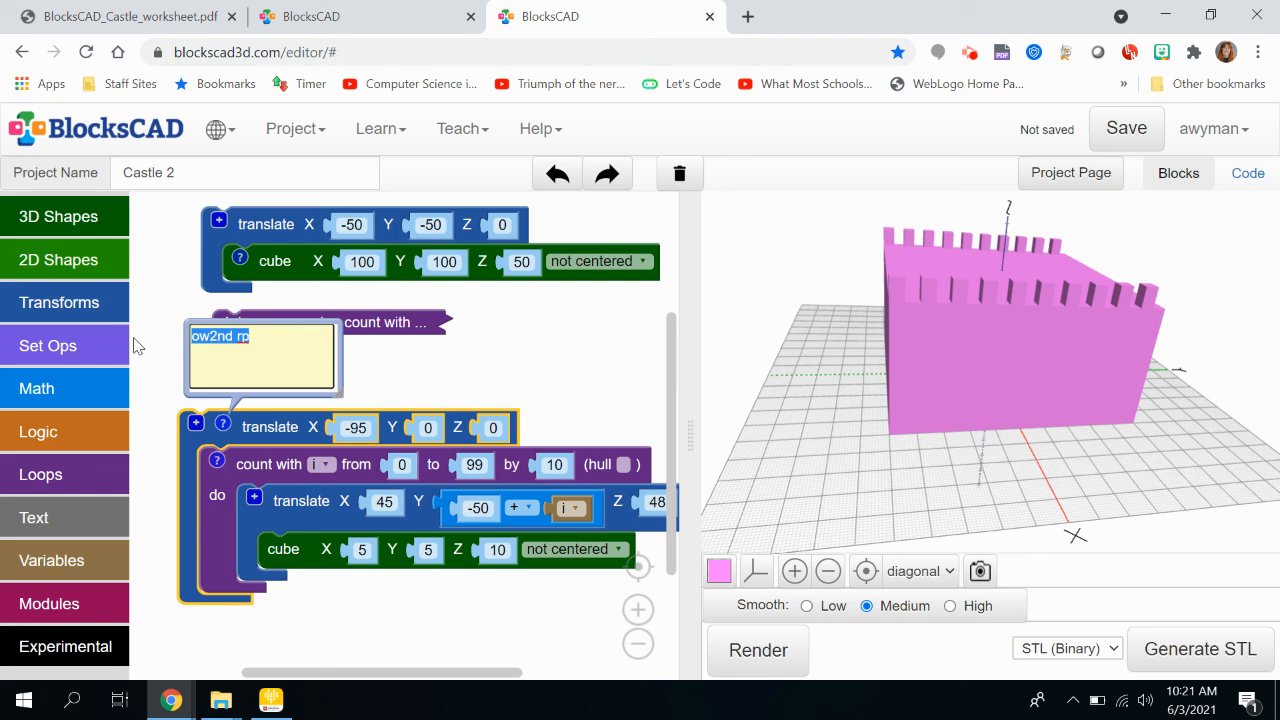
pyautogui.write('2nd')
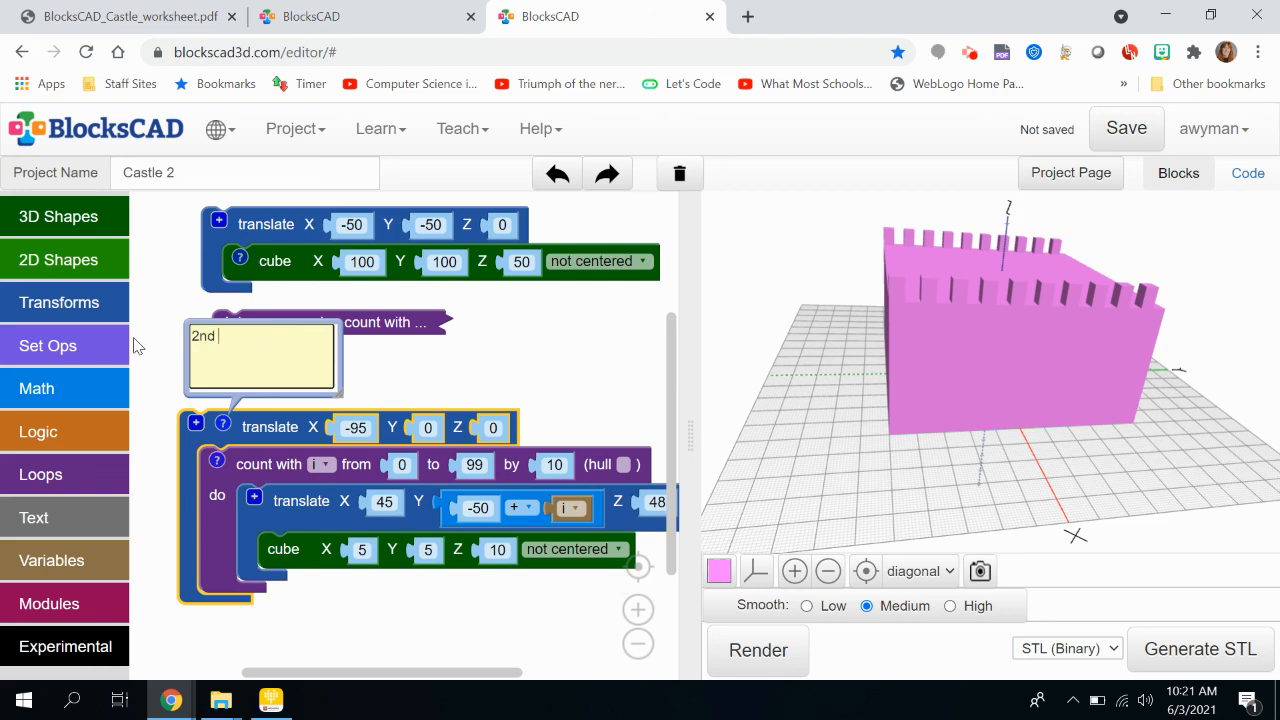
pyautogui.click(222, 423)
pyautogui.rightClick(250, 428)
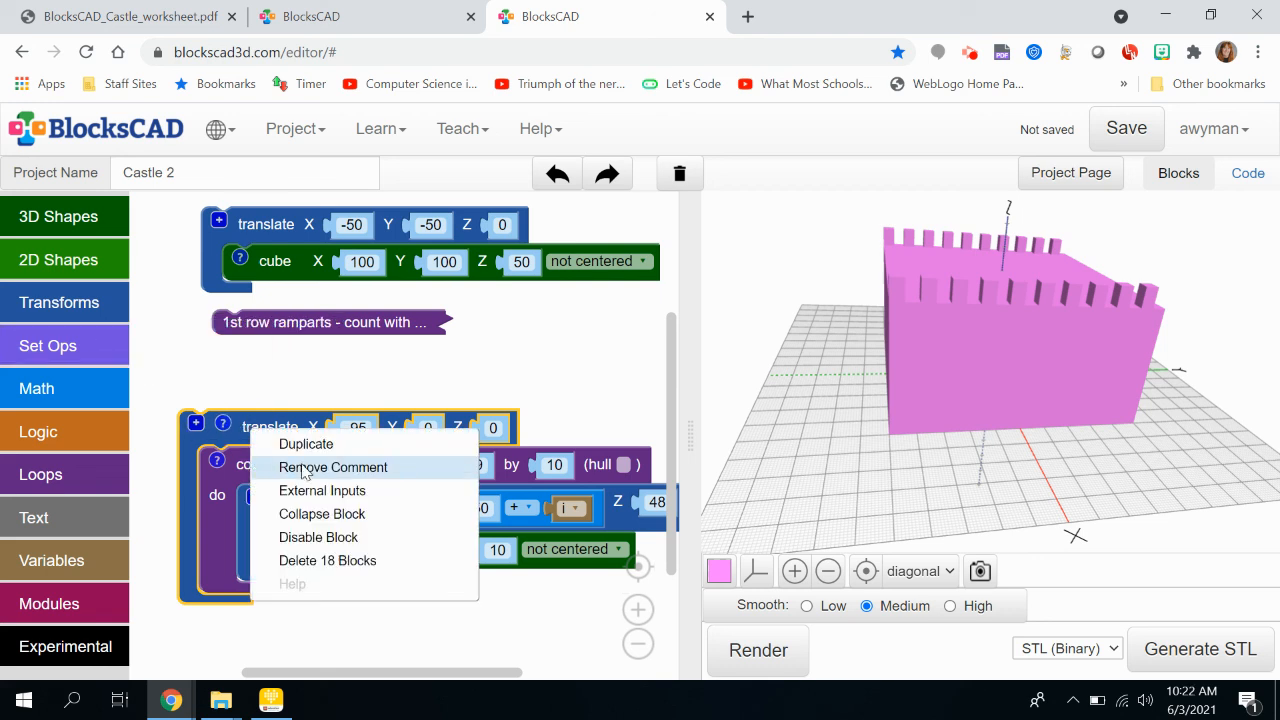
pyautogui.click(383, 521)
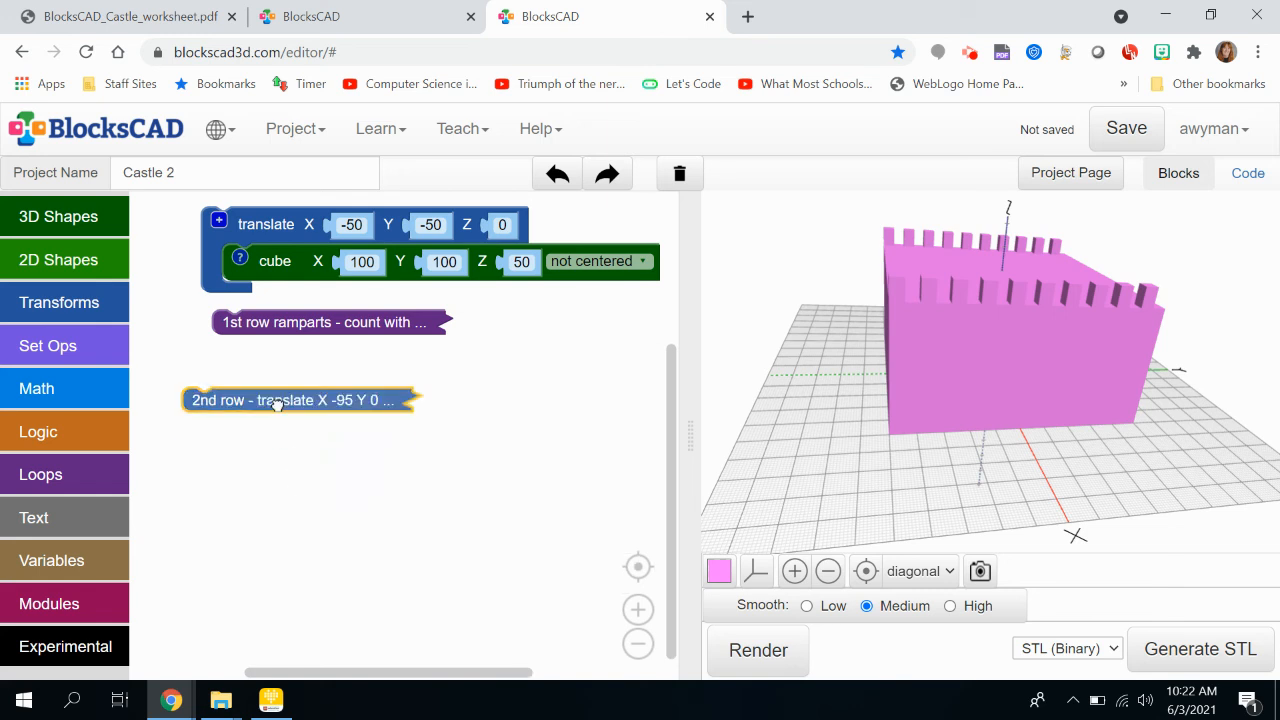
# Duplicate the collapsed first-row ramparts loop and place the copy in the empty space below the second row
pyautogui.moveTo(930, 418); pyautogui.dragTo(780, 424)
pyautogui.rightClick(269, 326)
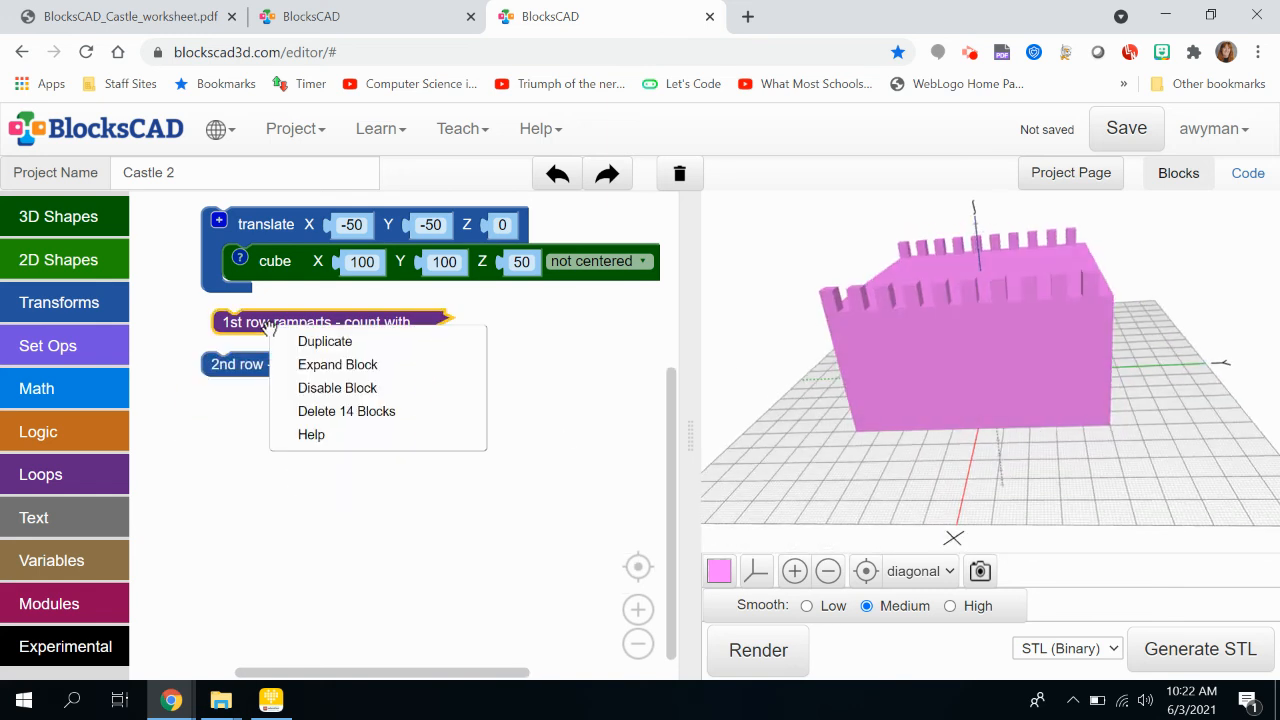
pyautogui.click(325, 341)
pyautogui.moveTo(337, 371); pyautogui.dragTo(316, 540)
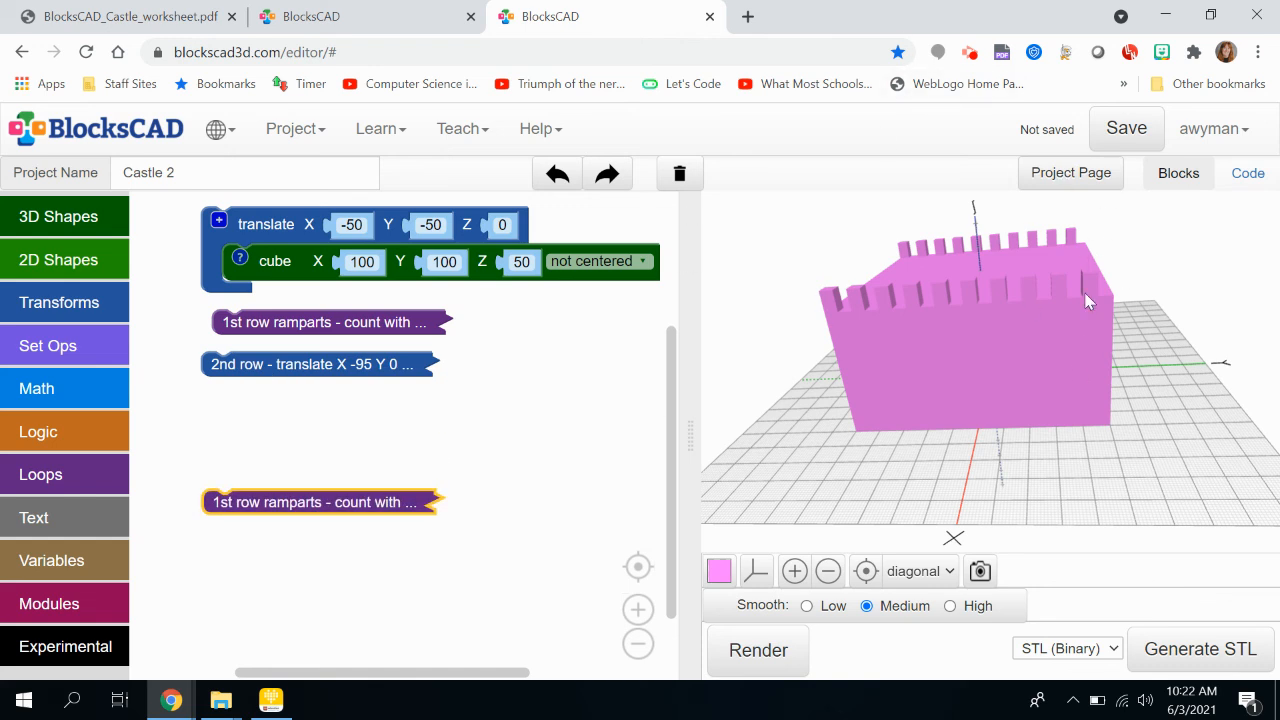
pyautogui.moveTo(1103, 306); pyautogui.dragTo(958, 433)
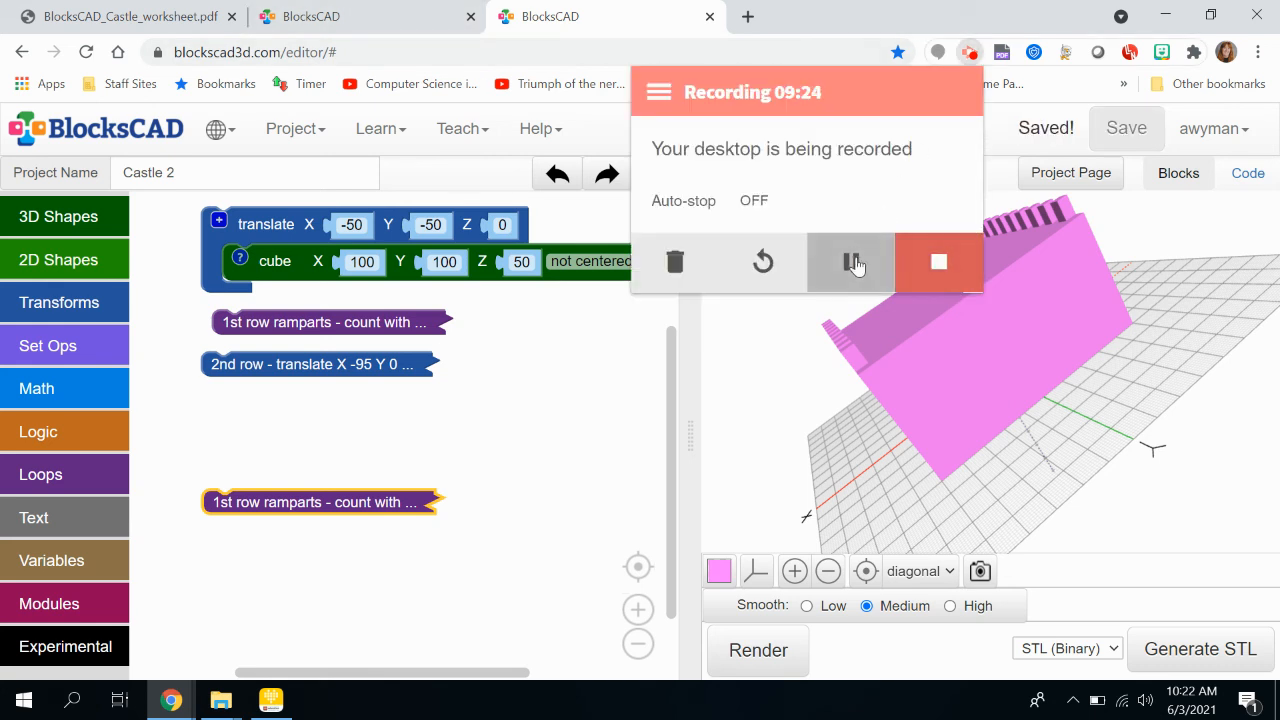
pyautogui.click(853, 262)
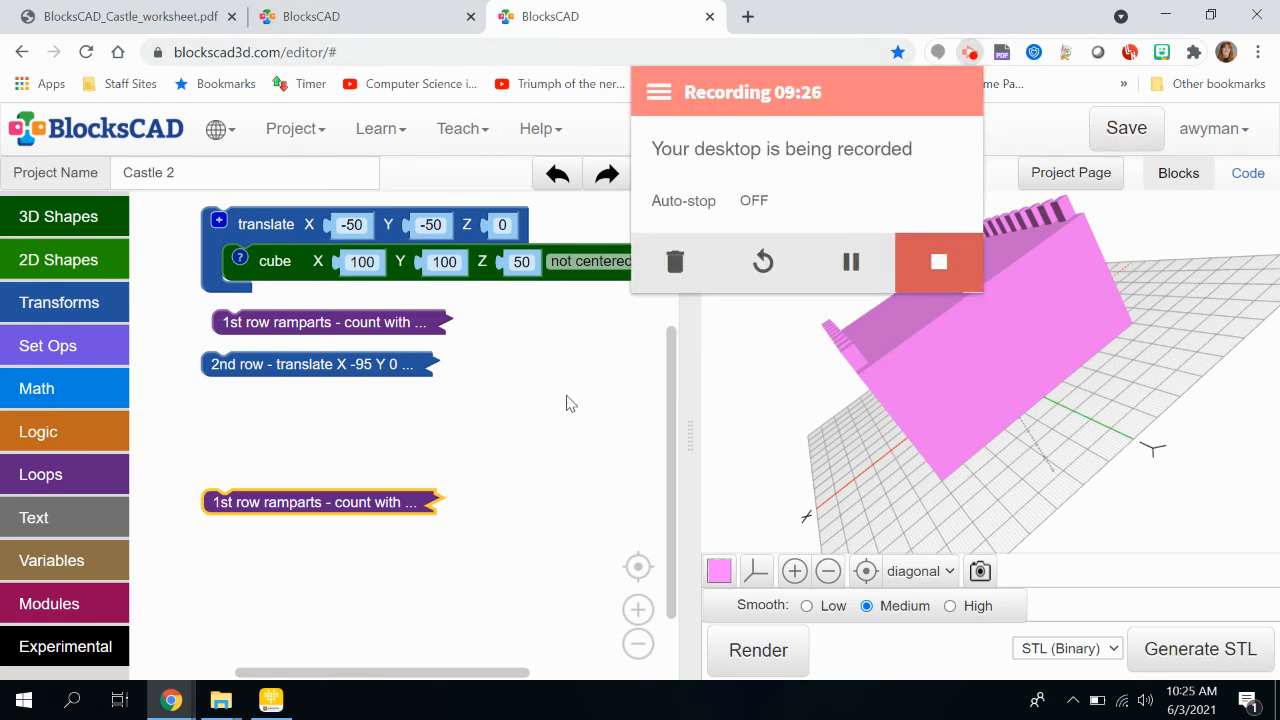
pyautogui.click(566, 403)
# Render the model, inspect its bare edges, and wrap the new copy of the first row in a rotate block
pyautogui.moveTo(546, 480); pyautogui.dragTo(571, 426)
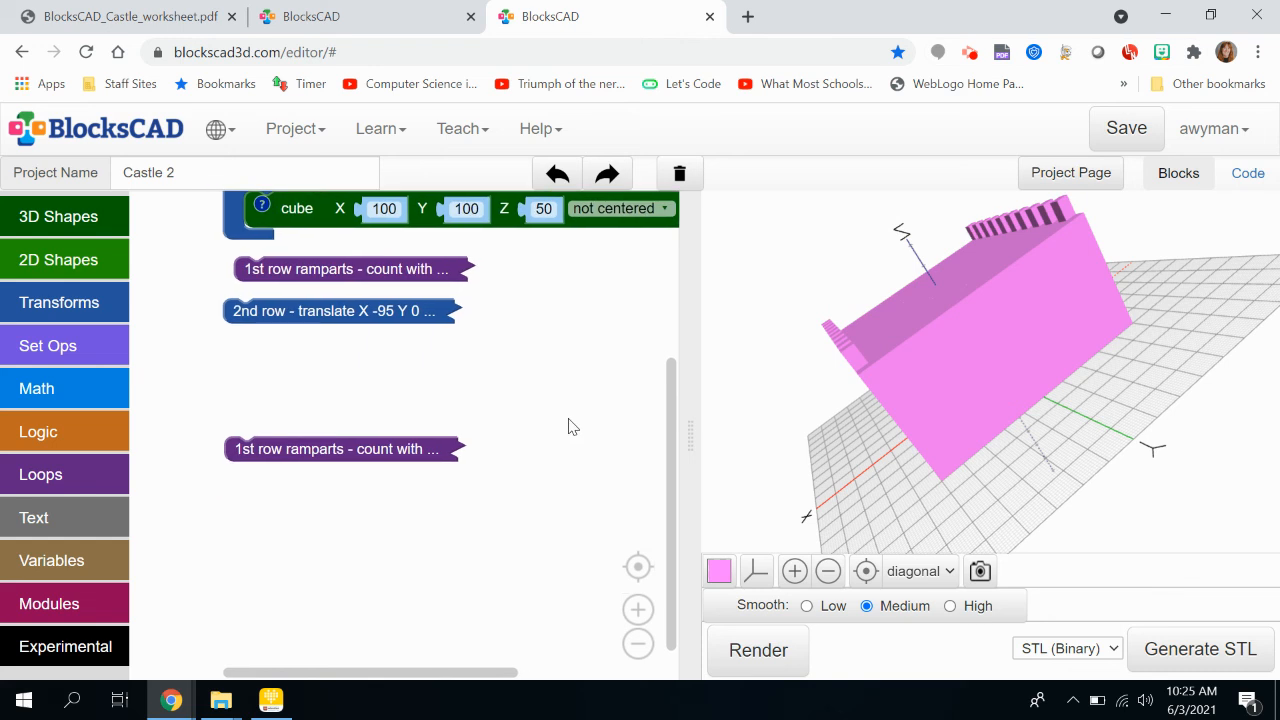
pyautogui.click(765, 668)
pyautogui.moveTo(902, 352); pyautogui.dragTo(1143, 287)
pyautogui.moveTo(1012, 260); pyautogui.dragTo(1049, 428)
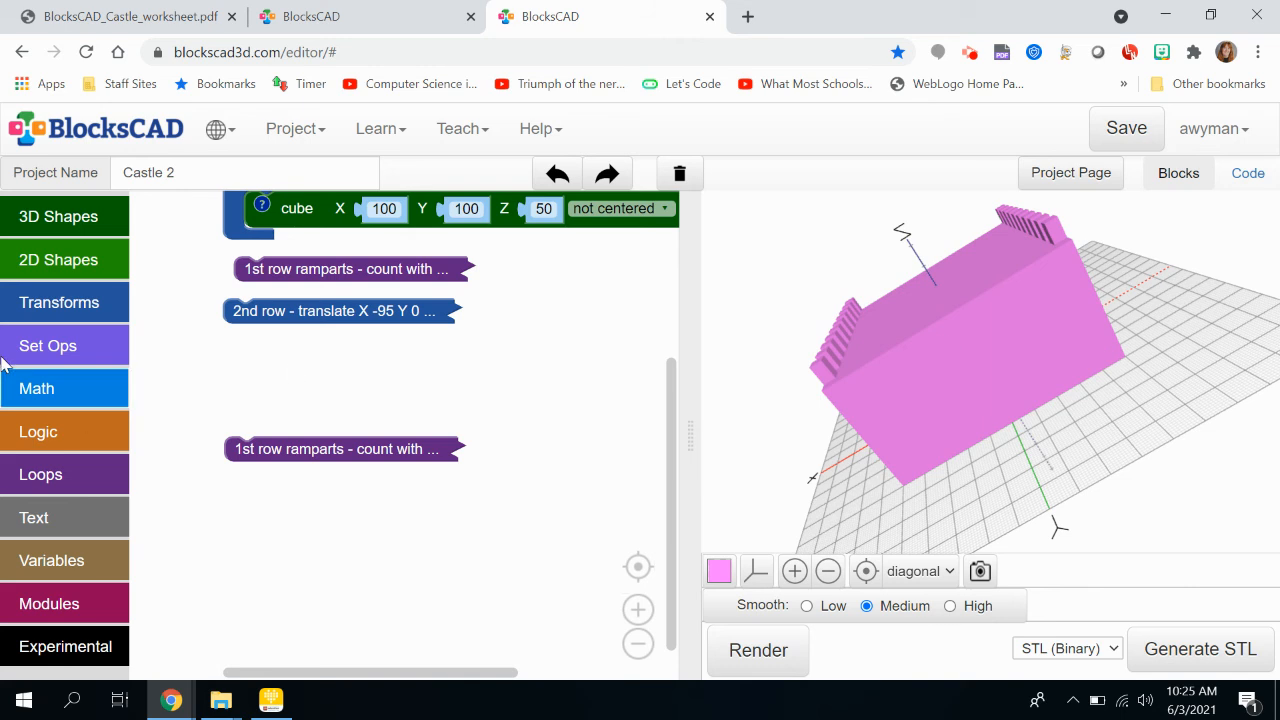
pyautogui.moveTo(812, 401); pyautogui.dragTo(1271, 435)
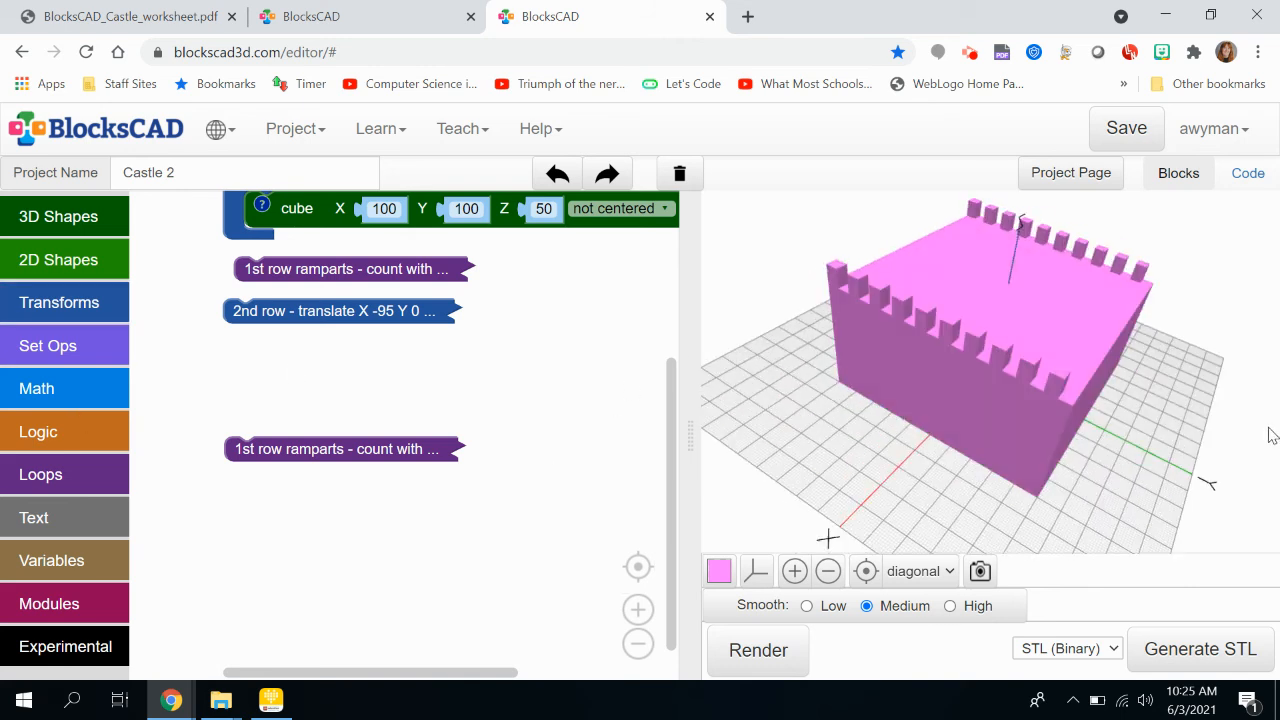
pyautogui.moveTo(1125, 423); pyautogui.dragTo(799, 395)
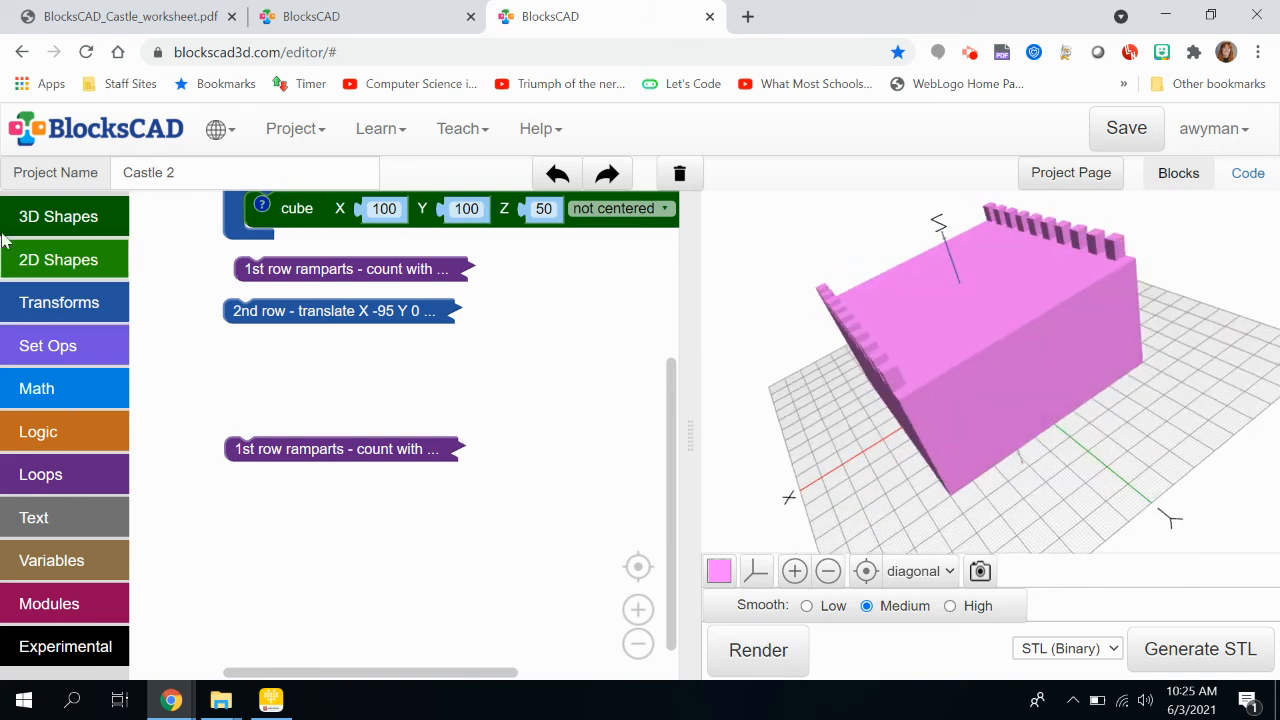
pyautogui.click(50, 308)
pyautogui.moveTo(170, 314); pyautogui.dragTo(246, 406)
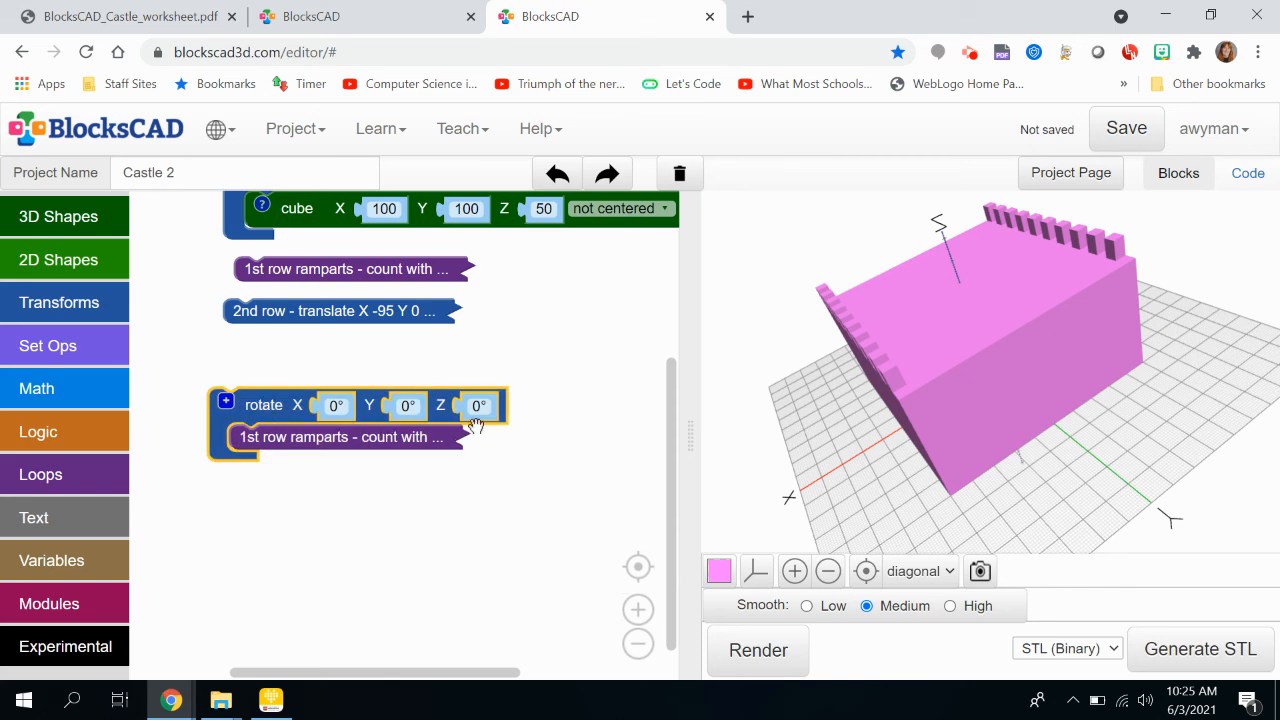
# Try a Y rotation of 90° on the copied rampart row, render it, and reset the Y angle to 0°
pyautogui.moveTo(1000, 383); pyautogui.dragTo(1255, 444)
pyautogui.moveTo(925, 415); pyautogui.dragTo(1012, 412)
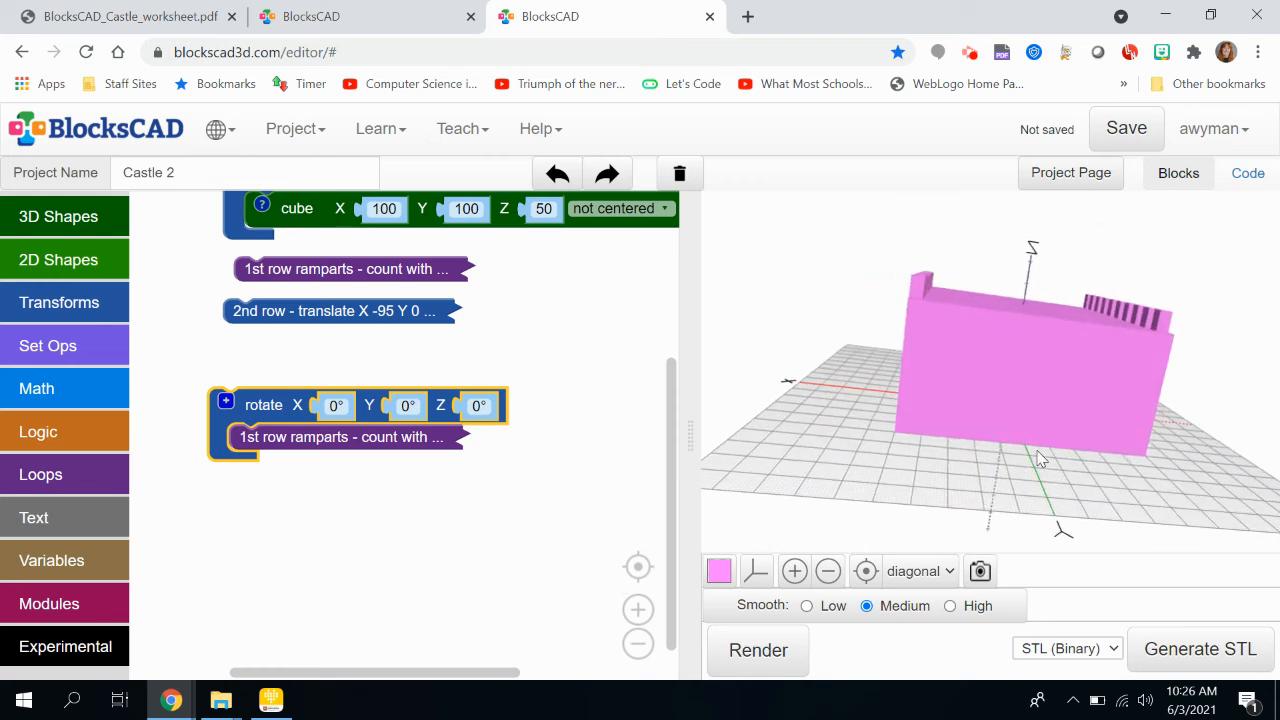
pyautogui.moveTo(1047, 490); pyautogui.dragTo(1005, 483)
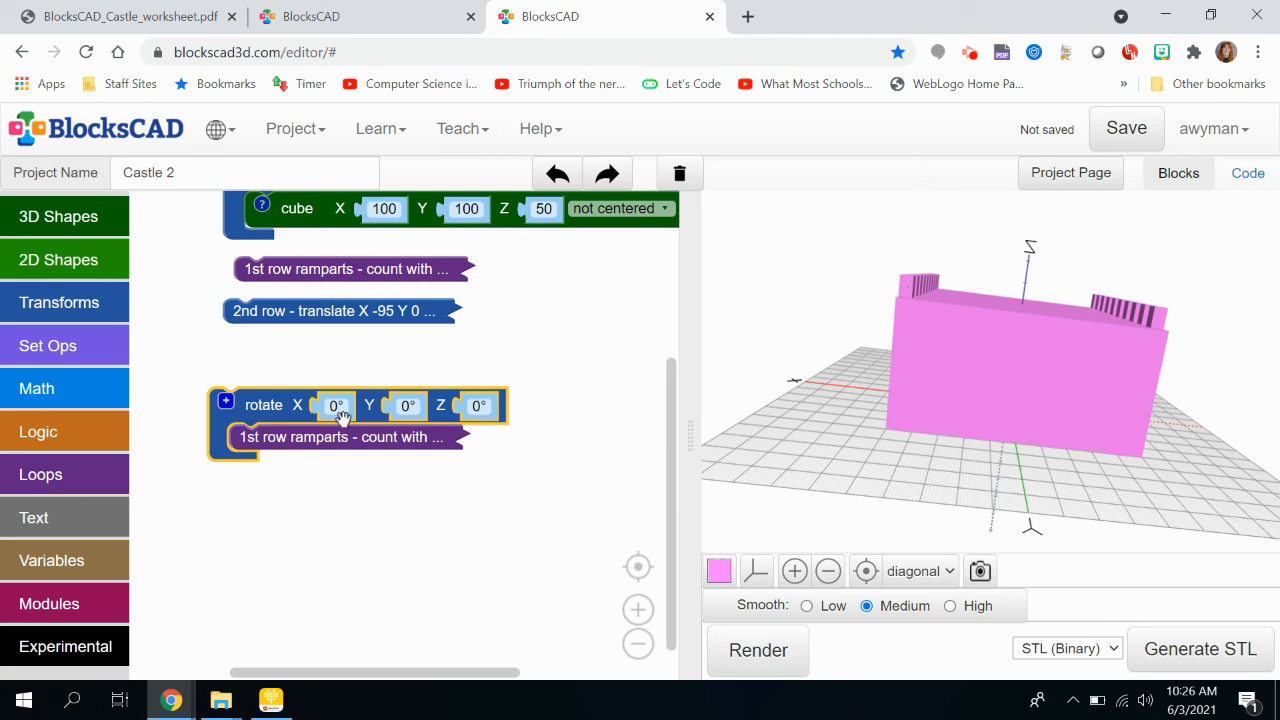
pyautogui.click(407, 405)
pyautogui.write('90')
pyautogui.press('Return')
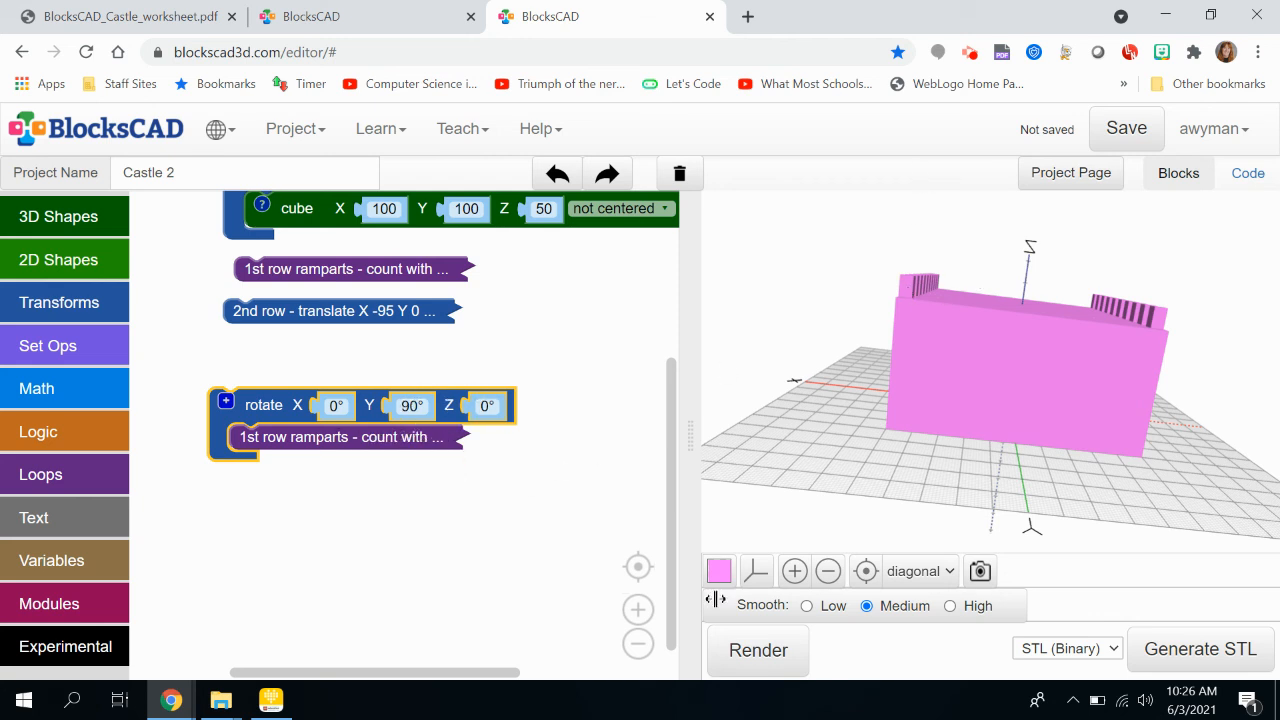
pyautogui.click(775, 648)
pyautogui.moveTo(928, 521); pyautogui.dragTo(988, 470)
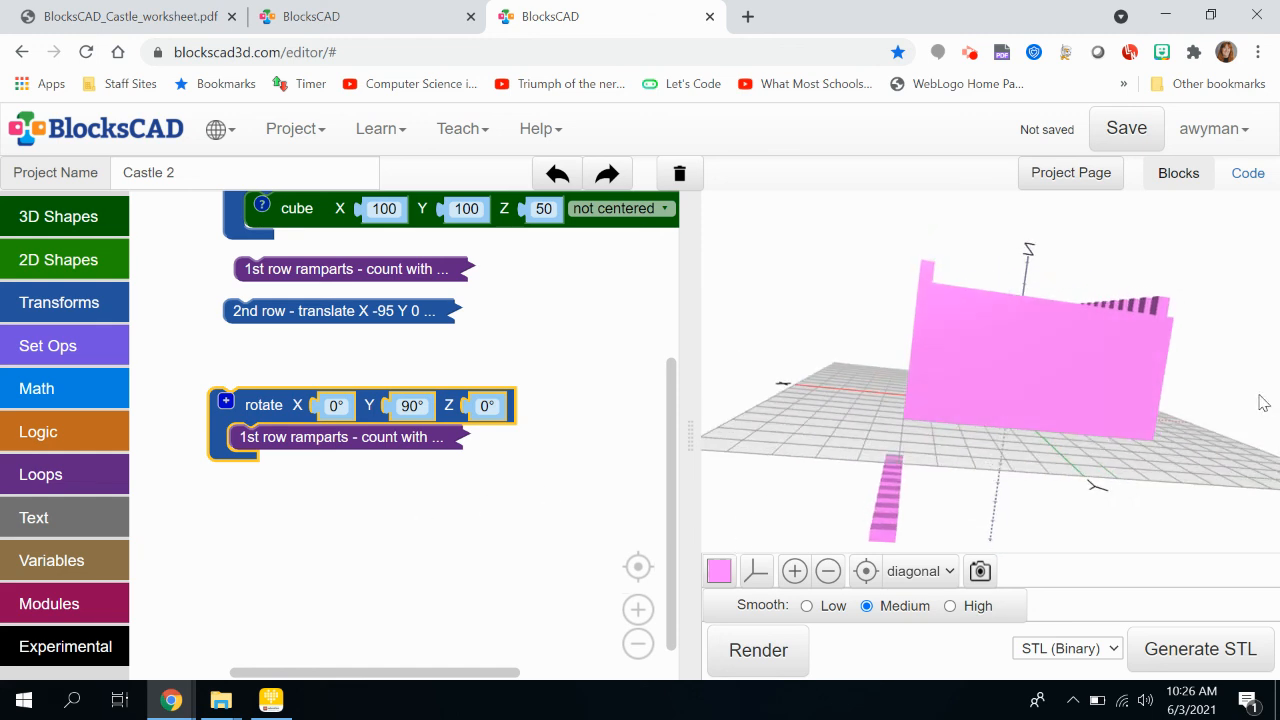
pyautogui.click(411, 405)
pyautogui.click(455, 468)
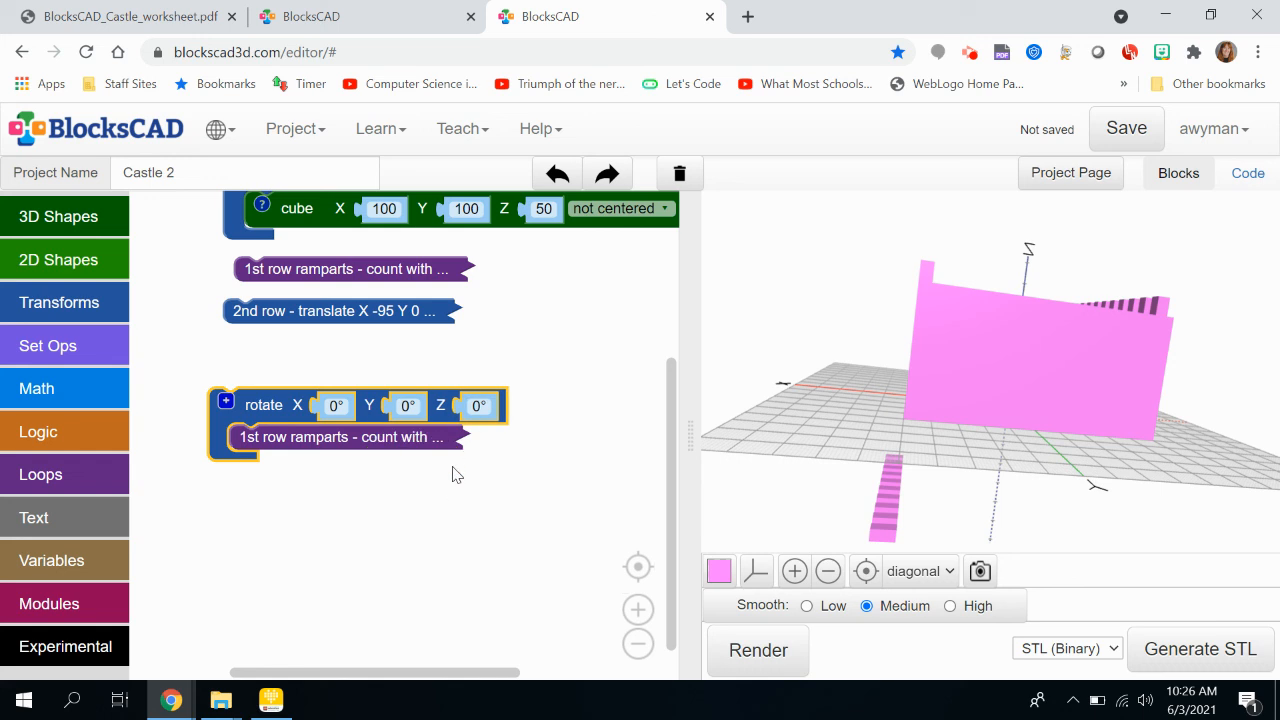
pyautogui.click(525, 488)
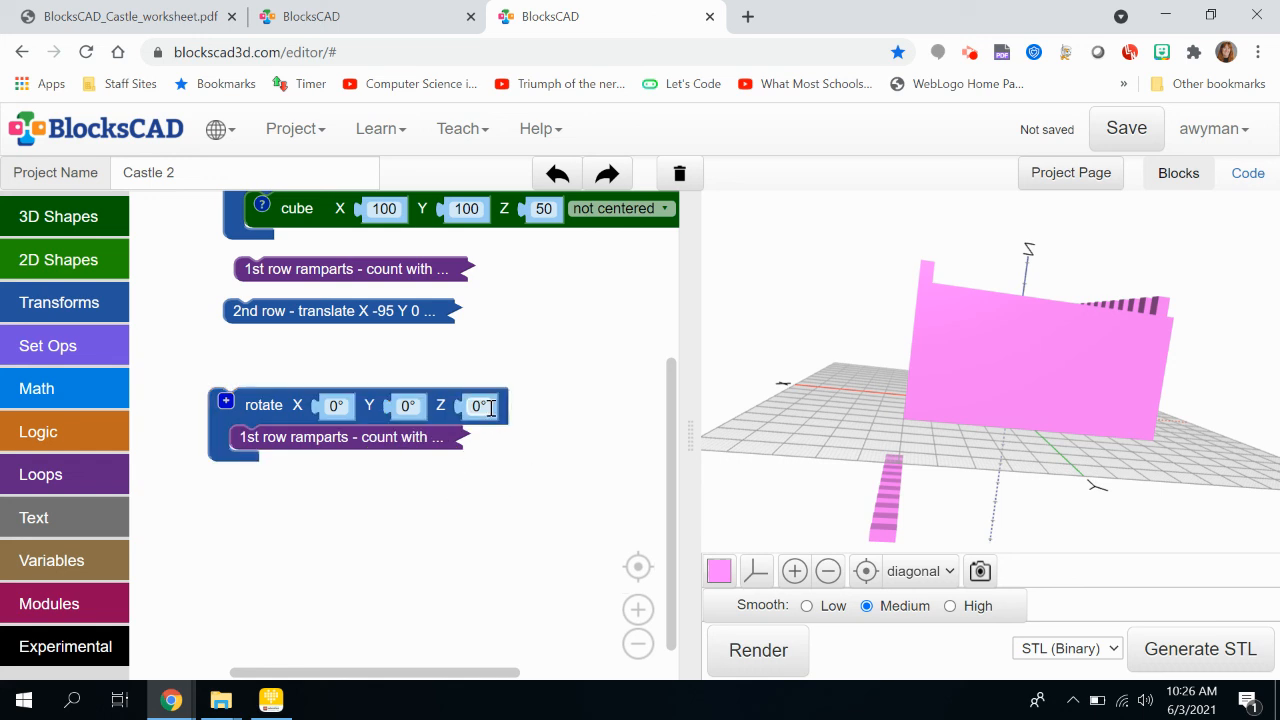
# Set the copied row's Z rotation to 90°, render, and check its position along the base's top edge
pyautogui.click(481, 406)
pyautogui.write('90')
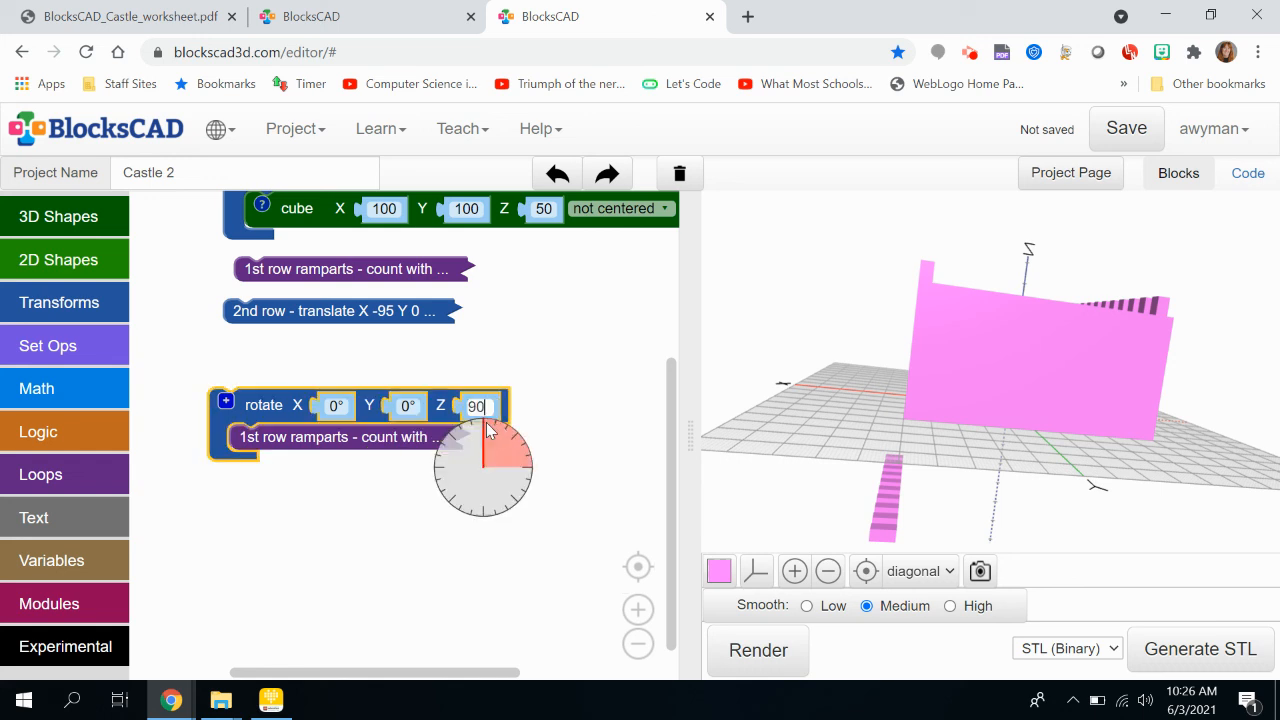
pyautogui.press('Return')
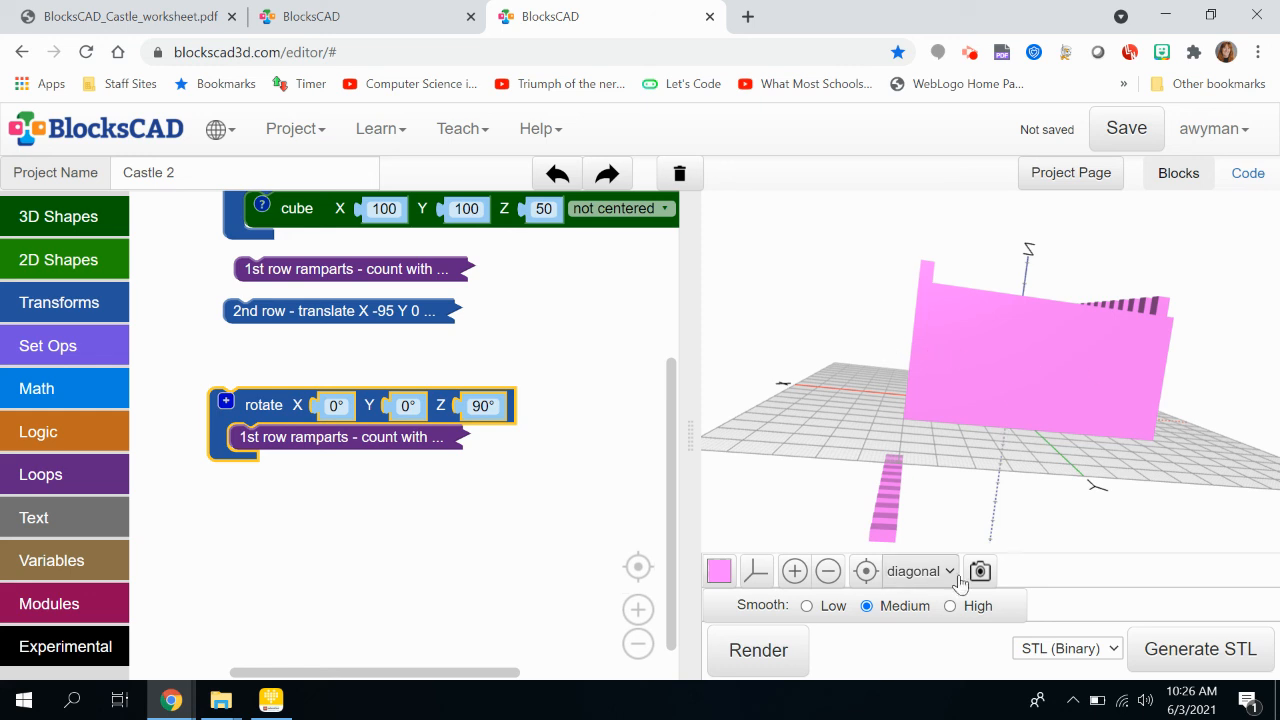
pyautogui.click(780, 655)
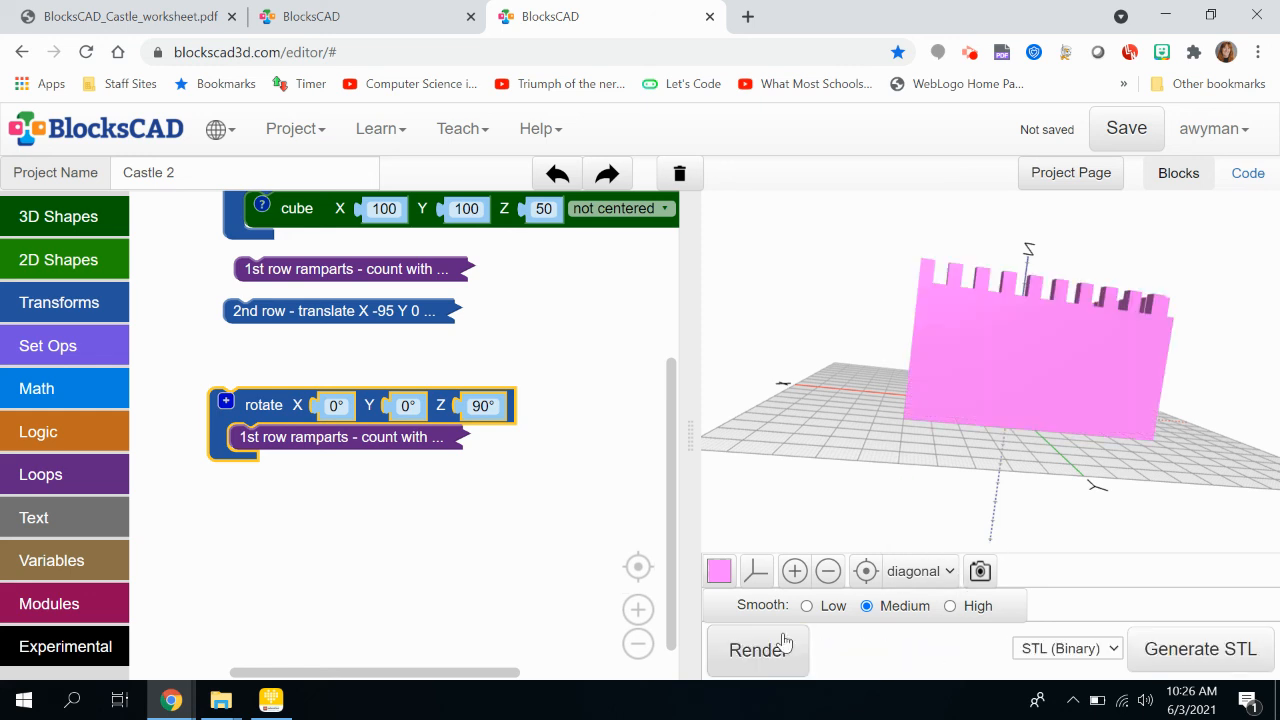
pyautogui.moveTo(957, 494); pyautogui.dragTo(727, 325)
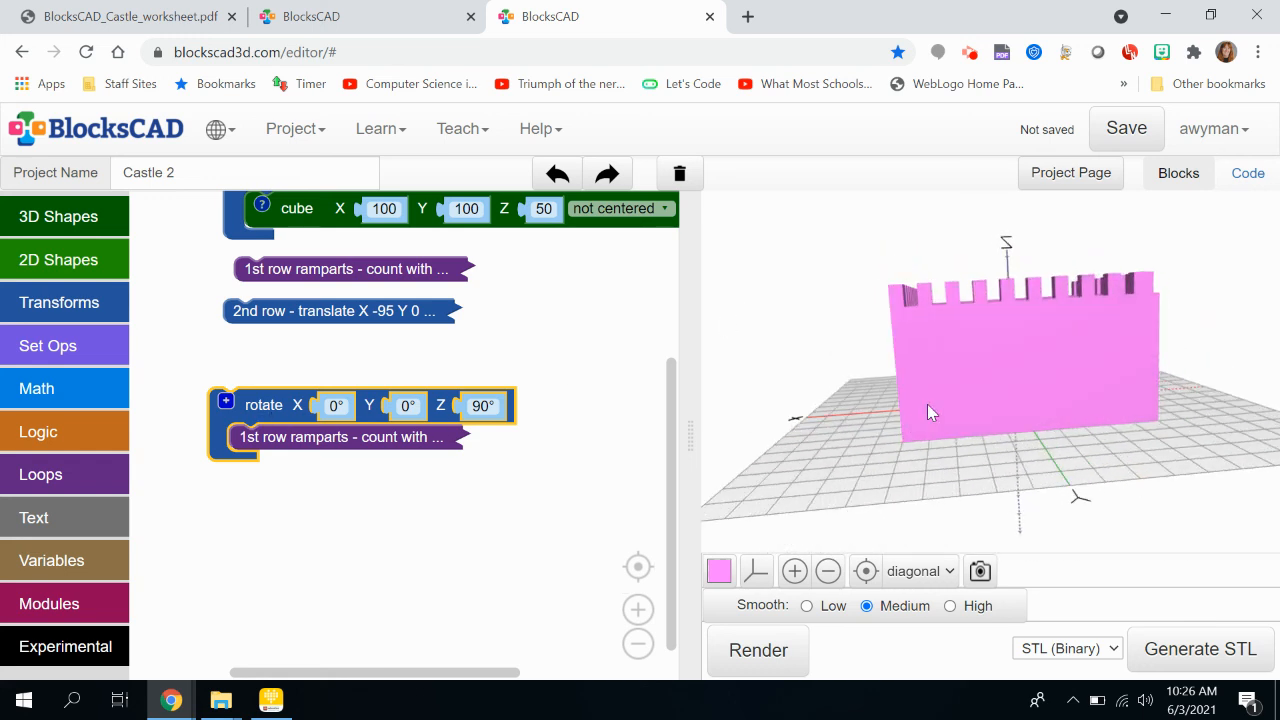
pyautogui.moveTo(928, 412); pyautogui.dragTo(975, 545)
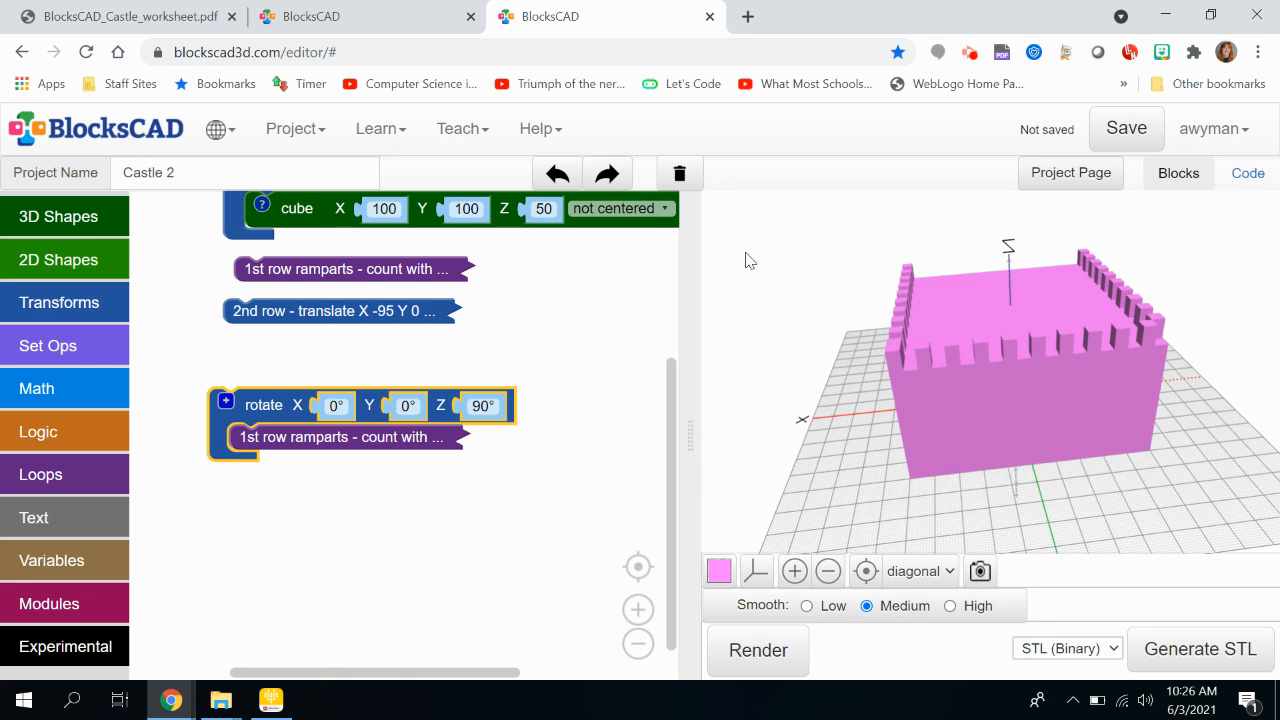
# Duplicate the Z-rotated rampart row below the original and wrap the copy in a translate block with a blank comment
pyautogui.rightClick(272, 410)
pyautogui.click(295, 423)
pyautogui.moveTo(293, 470); pyautogui.dragTo(265, 528)
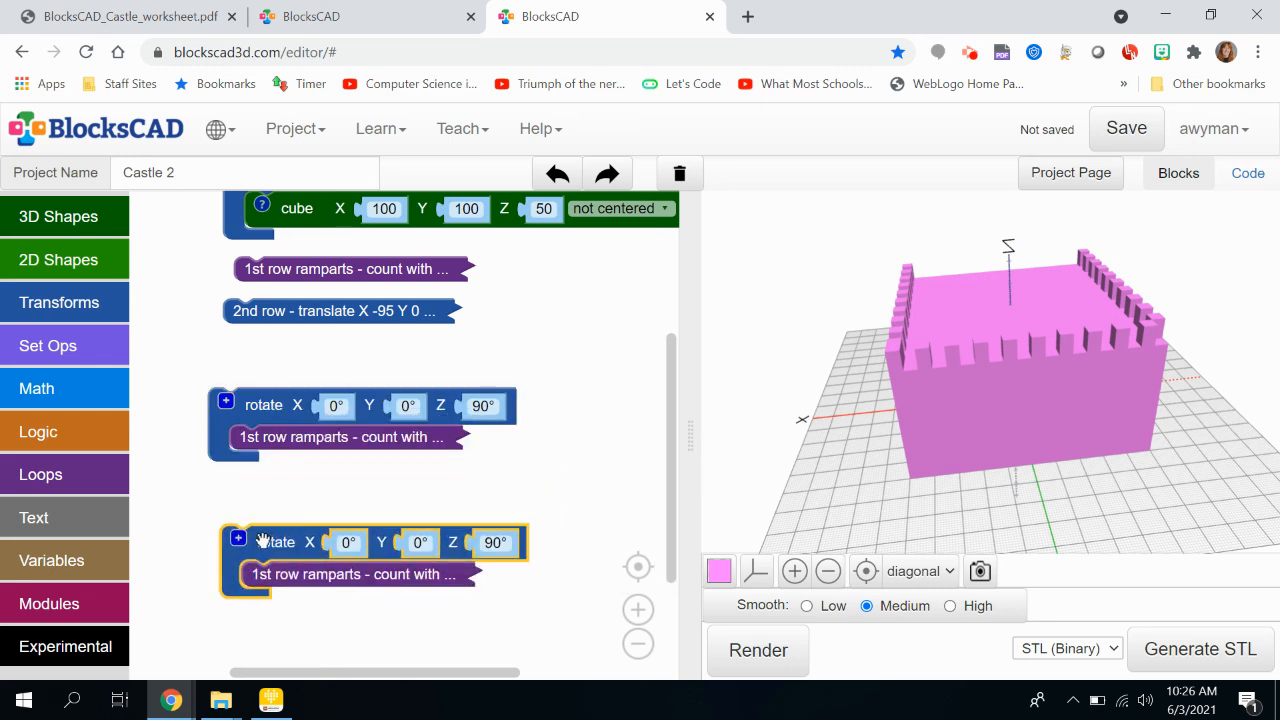
pyautogui.click(65, 302)
pyautogui.moveTo(226, 229); pyautogui.dragTo(294, 510)
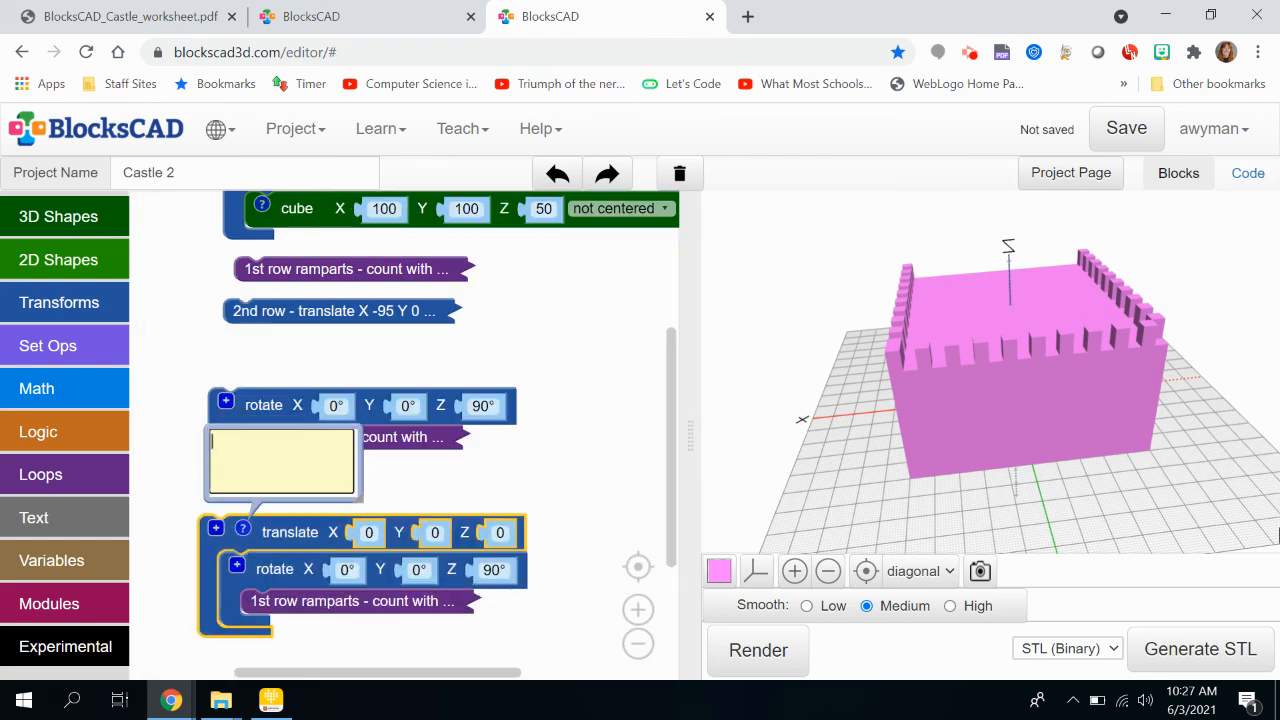
# Set the new translate block's Y value to -95, render, and inspect the ramparts and corners from above
pyautogui.moveTo(1063, 441); pyautogui.dragTo(1000, 347)
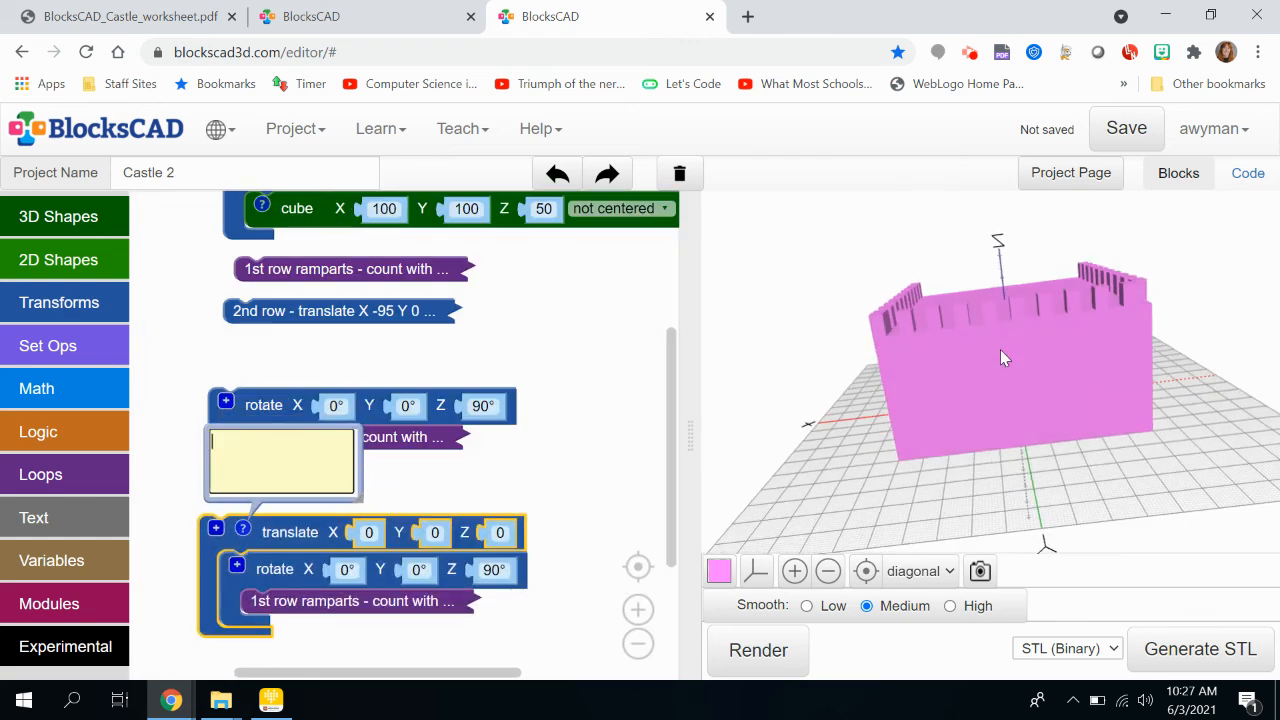
pyautogui.click(243, 530)
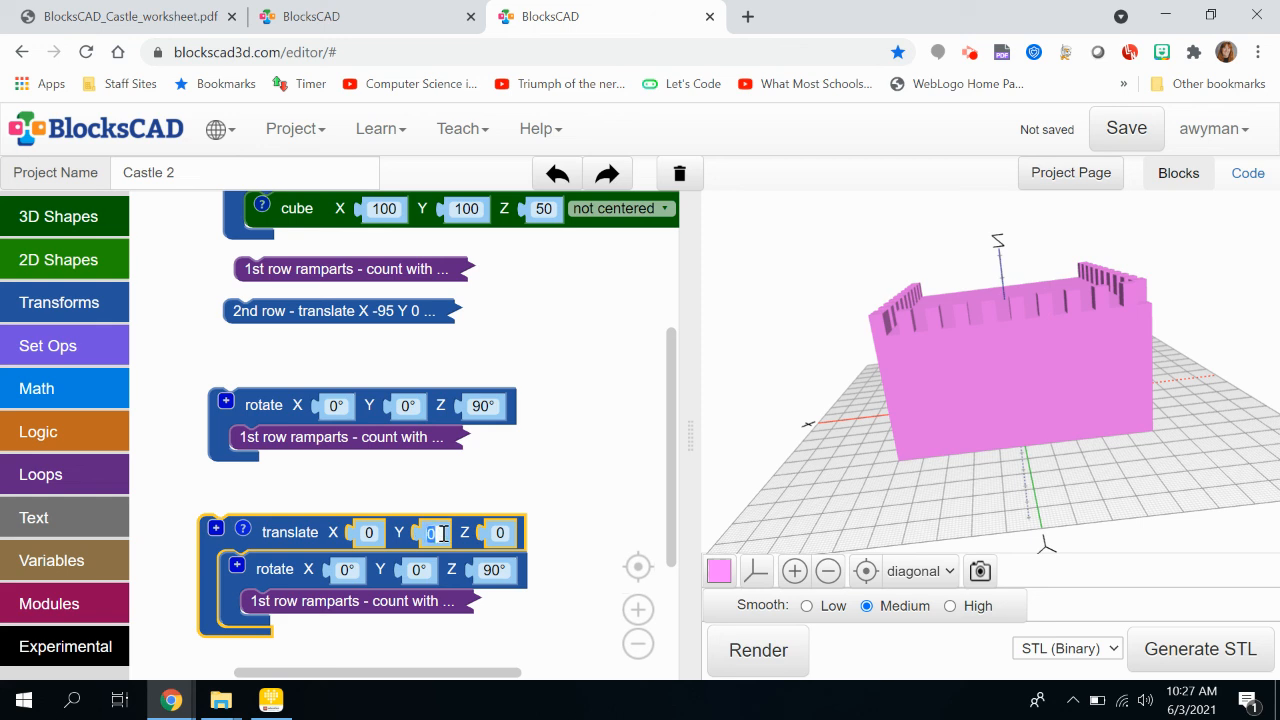
pyautogui.write('-95')
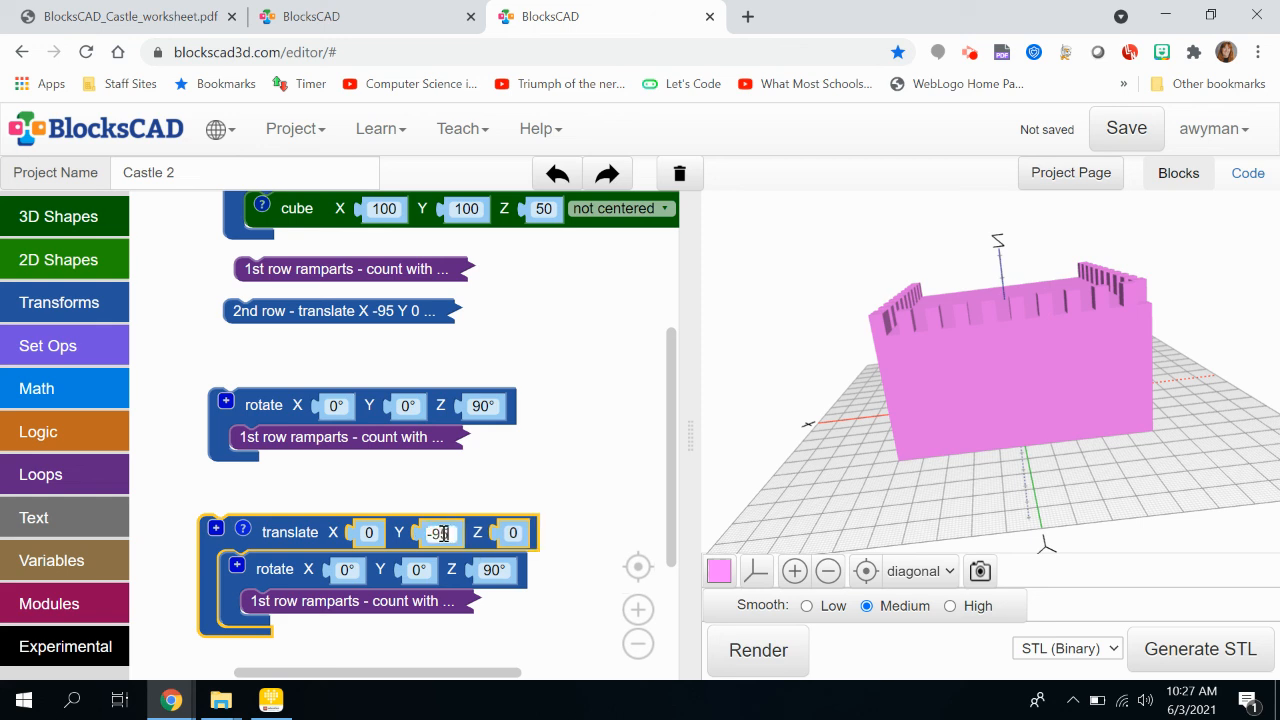
pyautogui.click(755, 652)
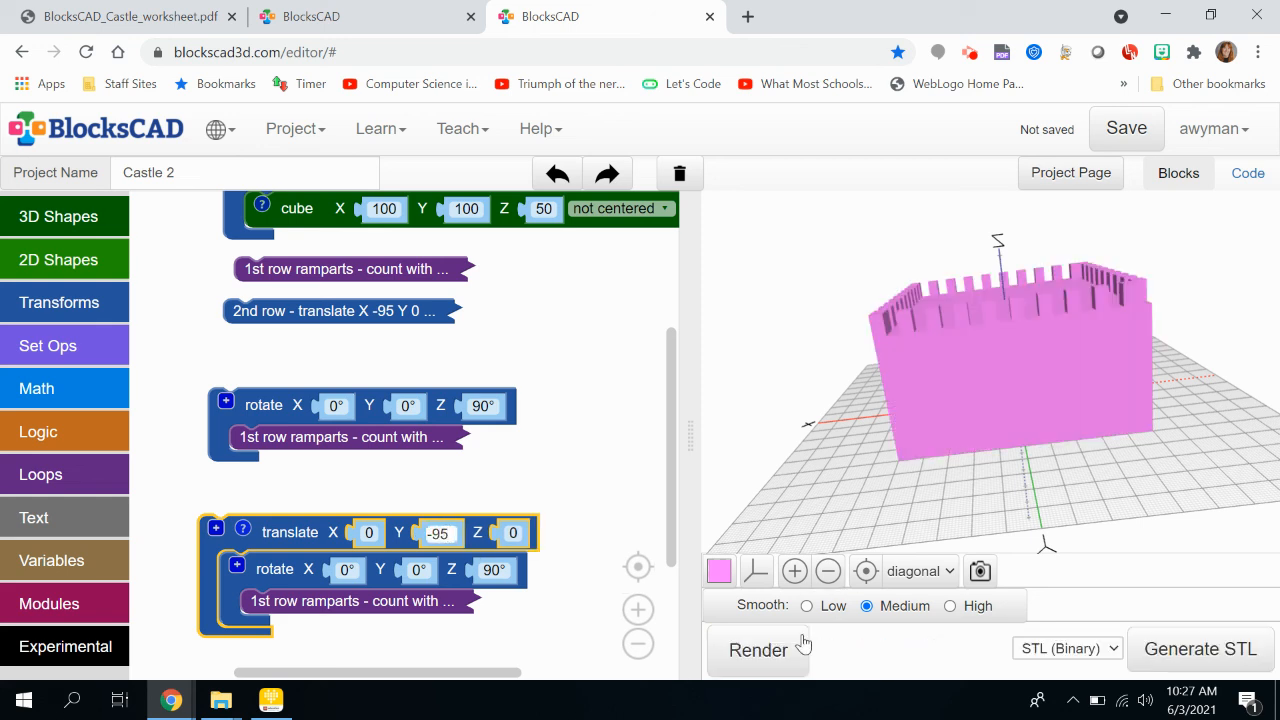
pyautogui.moveTo(971, 340); pyautogui.dragTo(1225, 695)
pyautogui.moveTo(997, 461); pyautogui.dragTo(1058, 398)
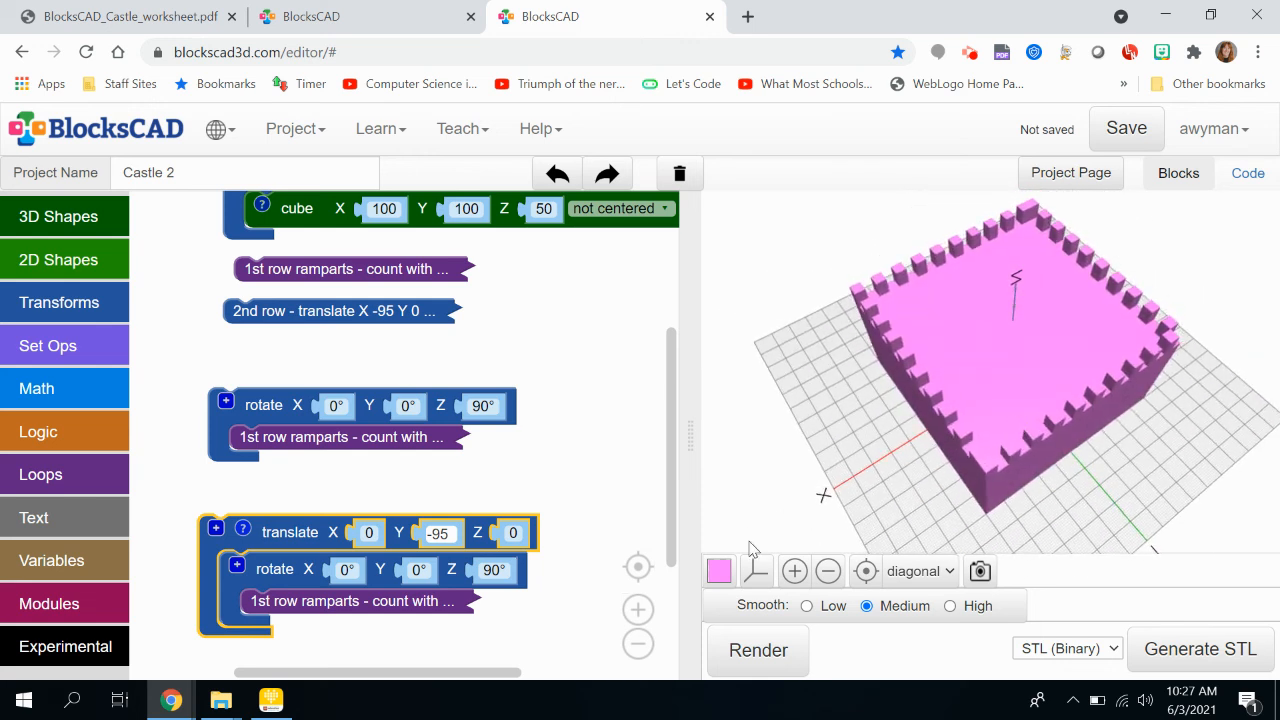
pyautogui.click(794, 571)
pyautogui.click(794, 571)
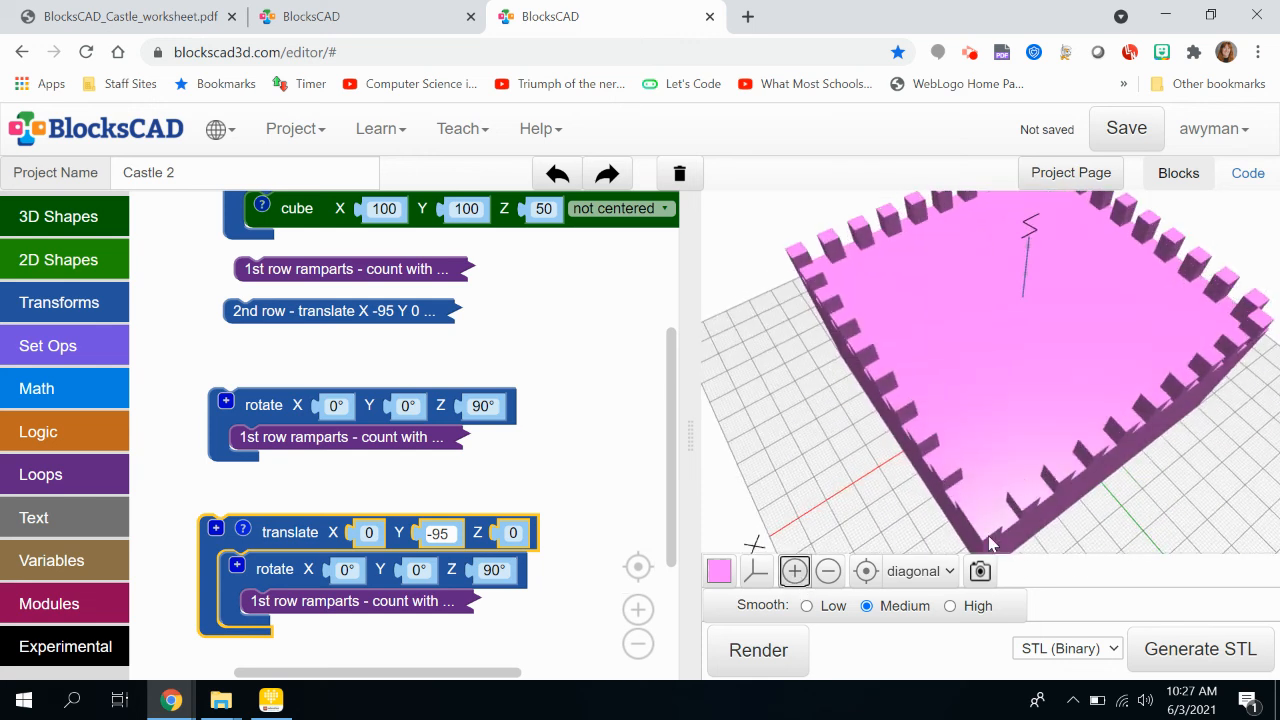
# Inspect the ramparts from several angles, then add a color block beside the rampart rows and set it to dark teal
pyautogui.moveTo(1277, 365); pyautogui.dragTo(1243, 365)
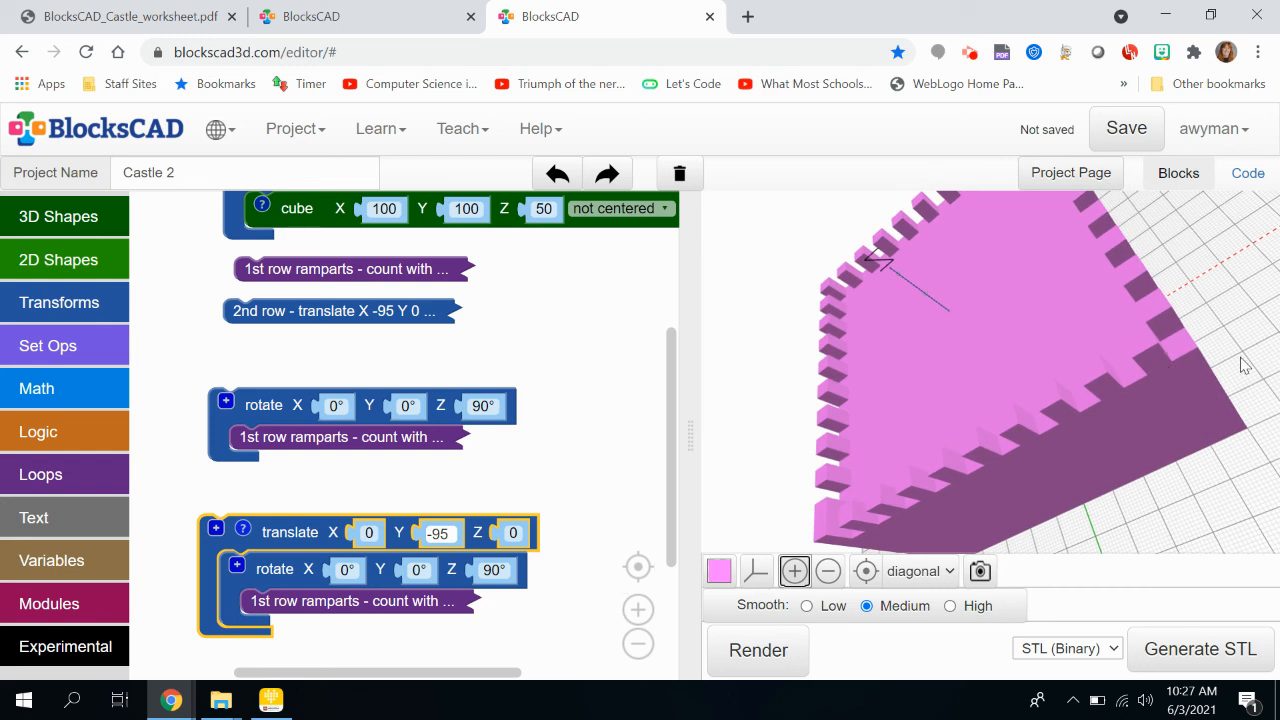
pyautogui.moveTo(1108, 404); pyautogui.dragTo(1108, 304)
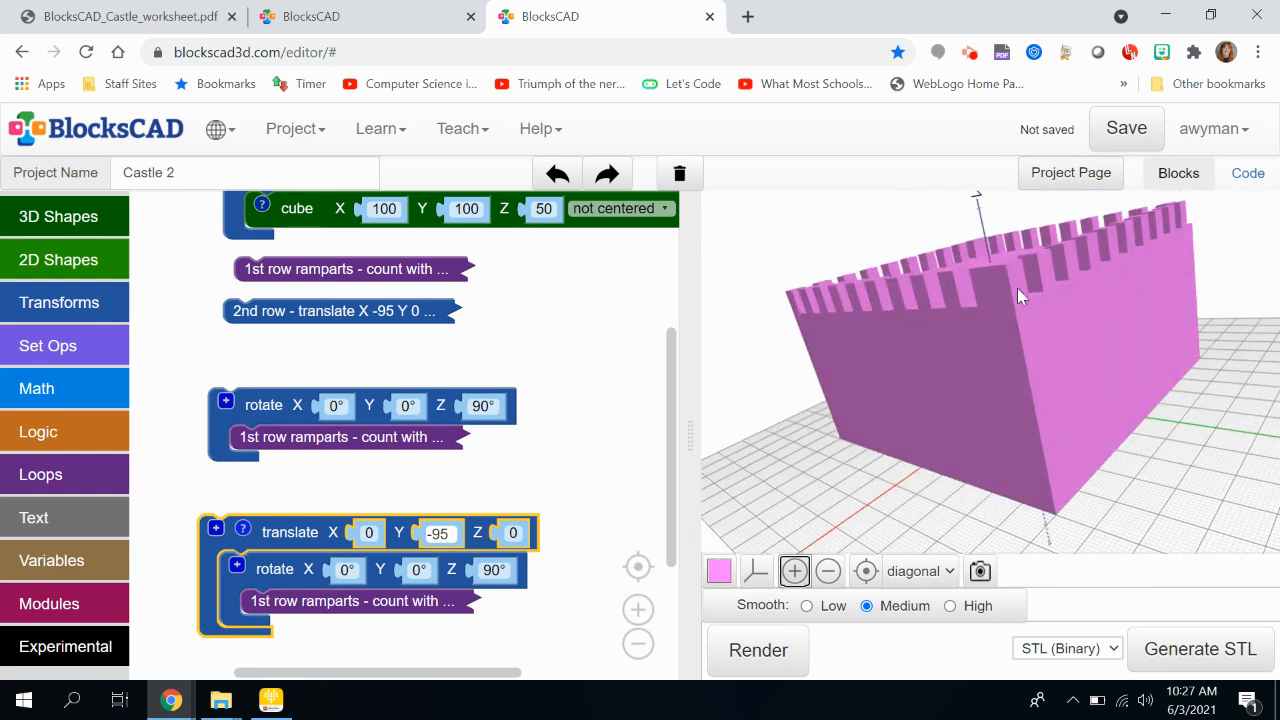
pyautogui.moveTo(1081, 345); pyautogui.dragTo(1181, 435)
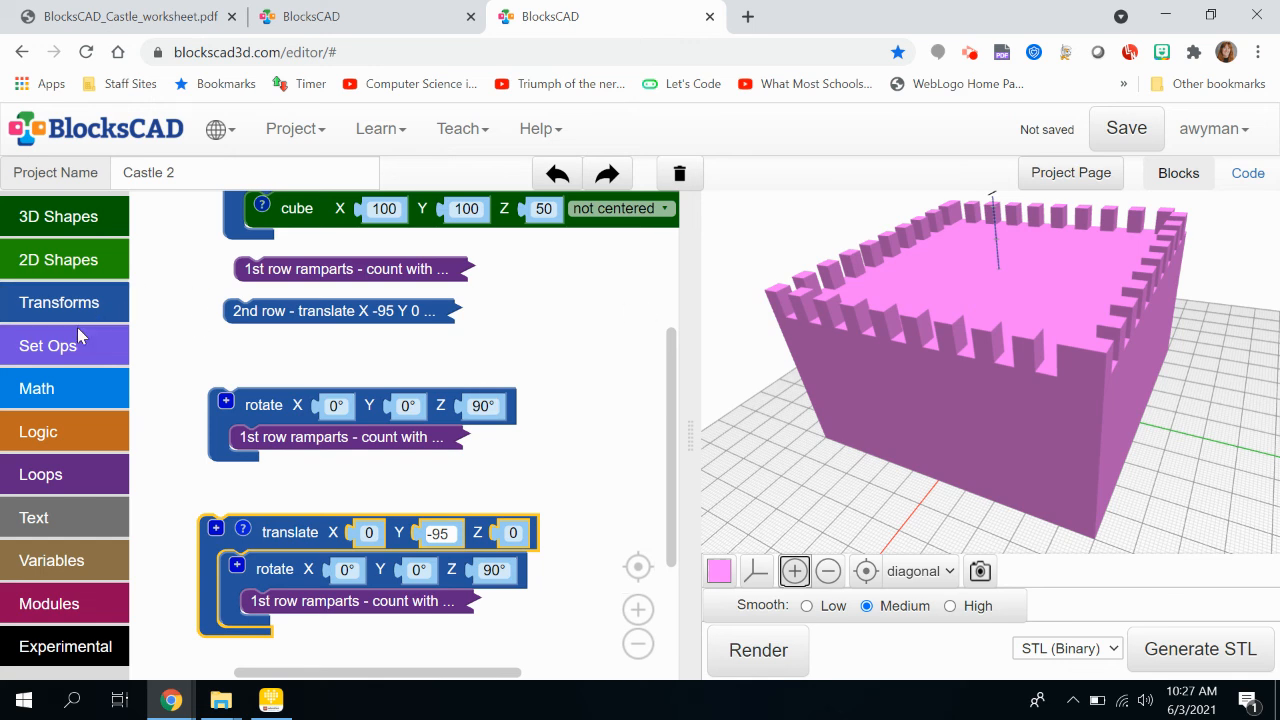
pyautogui.click(60, 303)
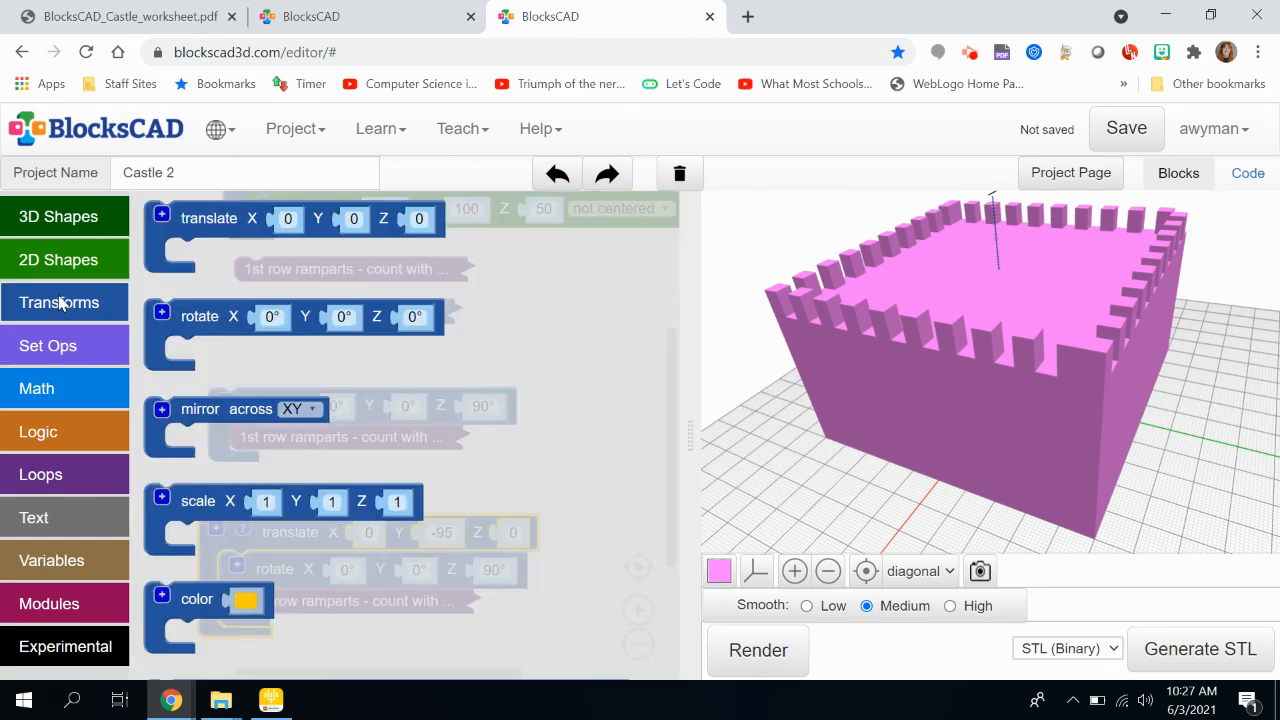
pyautogui.moveTo(193, 610); pyautogui.dragTo(560, 293)
pyautogui.click(611, 292)
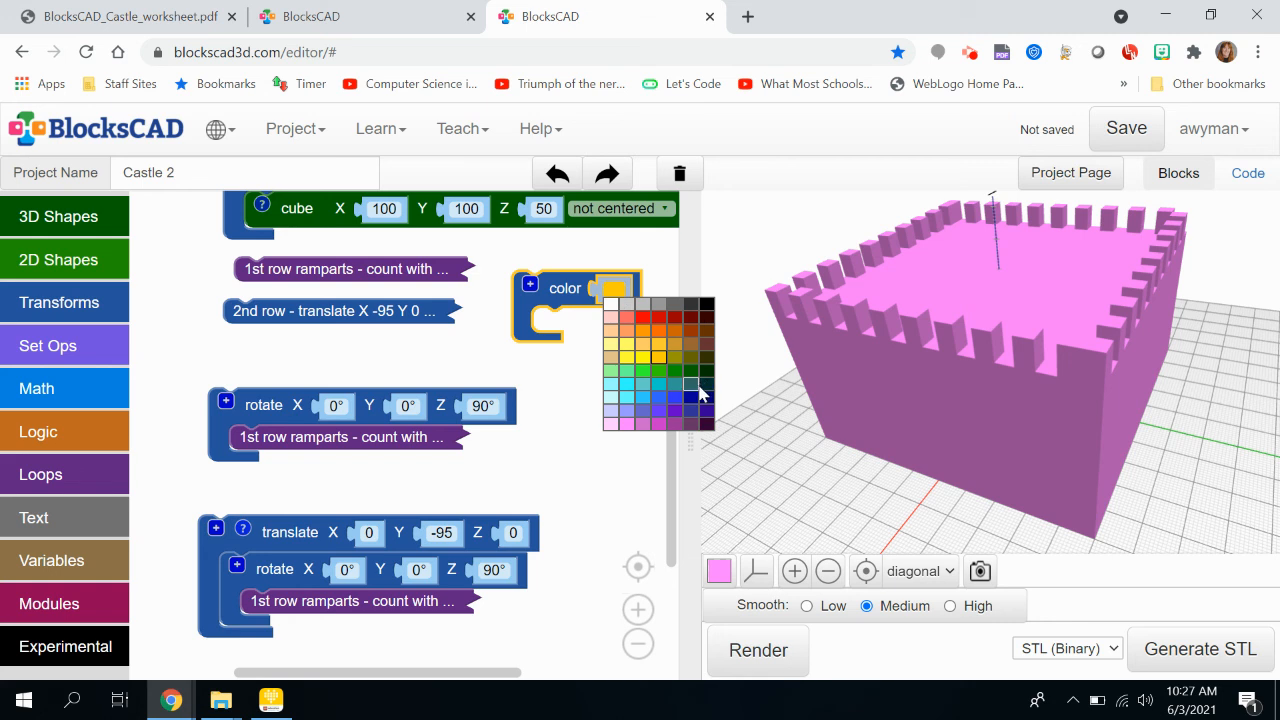
pyautogui.click(692, 385)
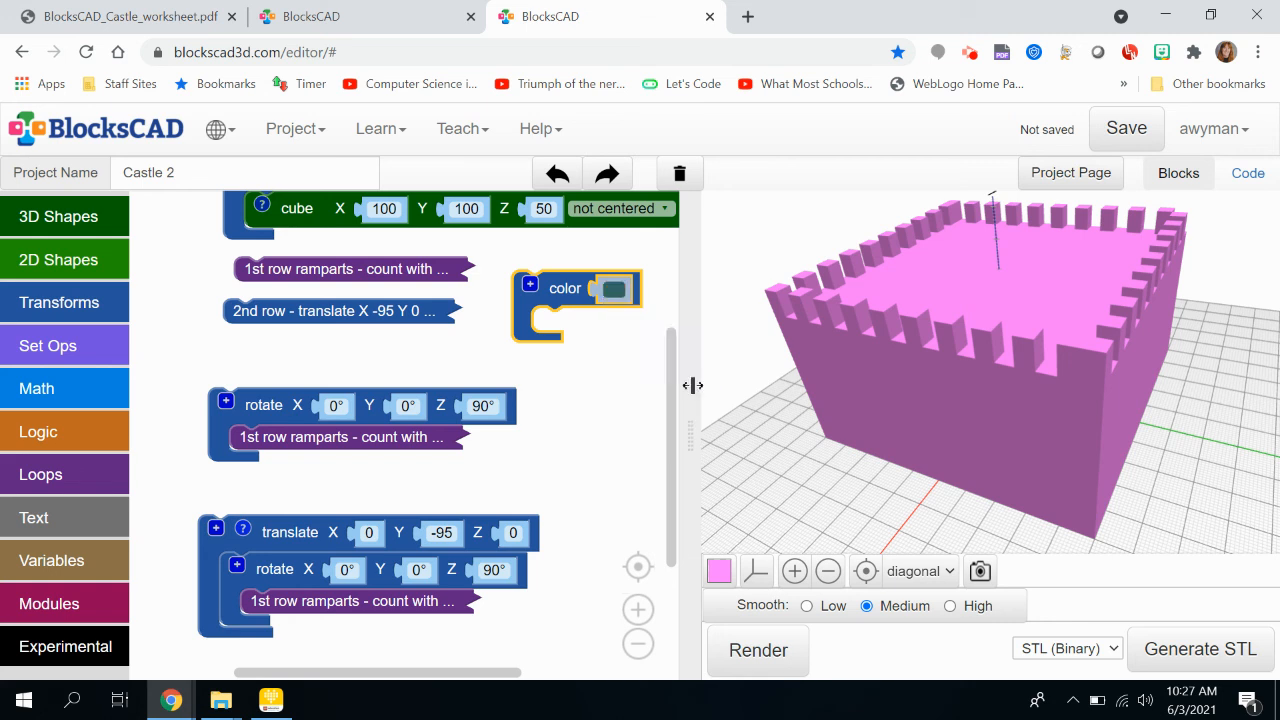
# Expand the color block to six slots
pyautogui.click(530, 287)
pyautogui.click(530, 285)
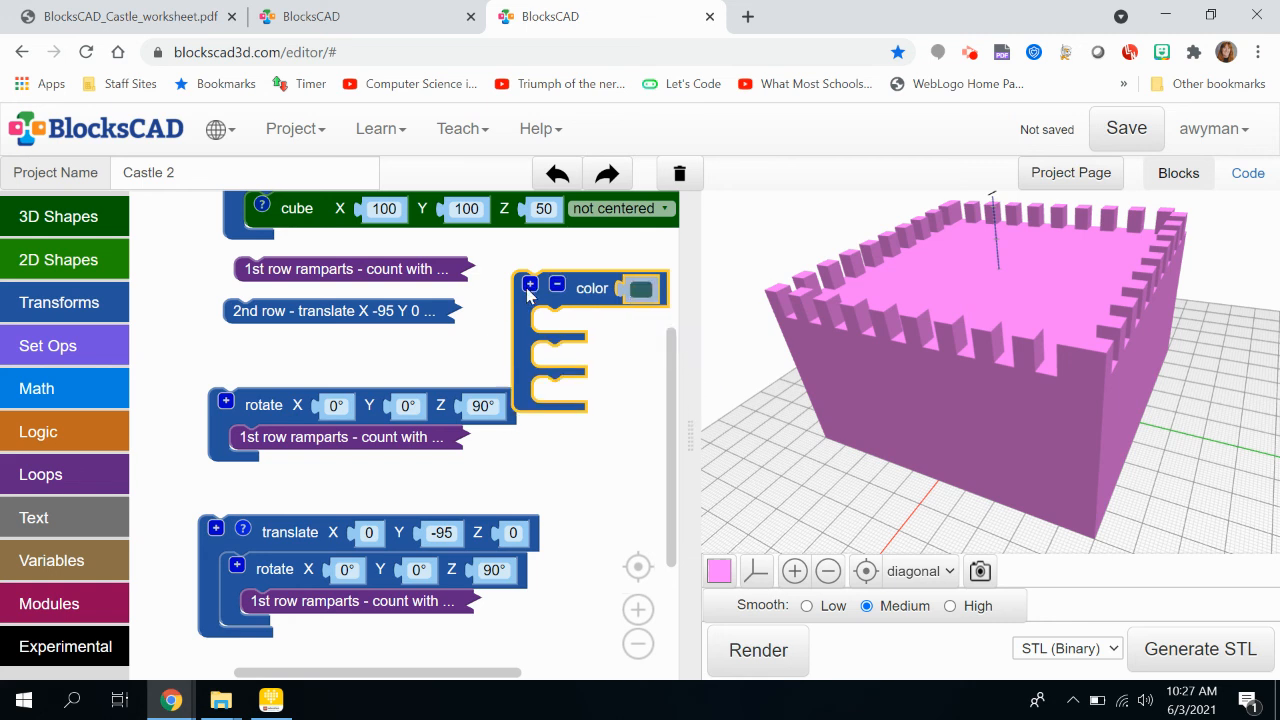
pyautogui.click(530, 285)
pyautogui.click(530, 285)
pyautogui.click(530, 285)
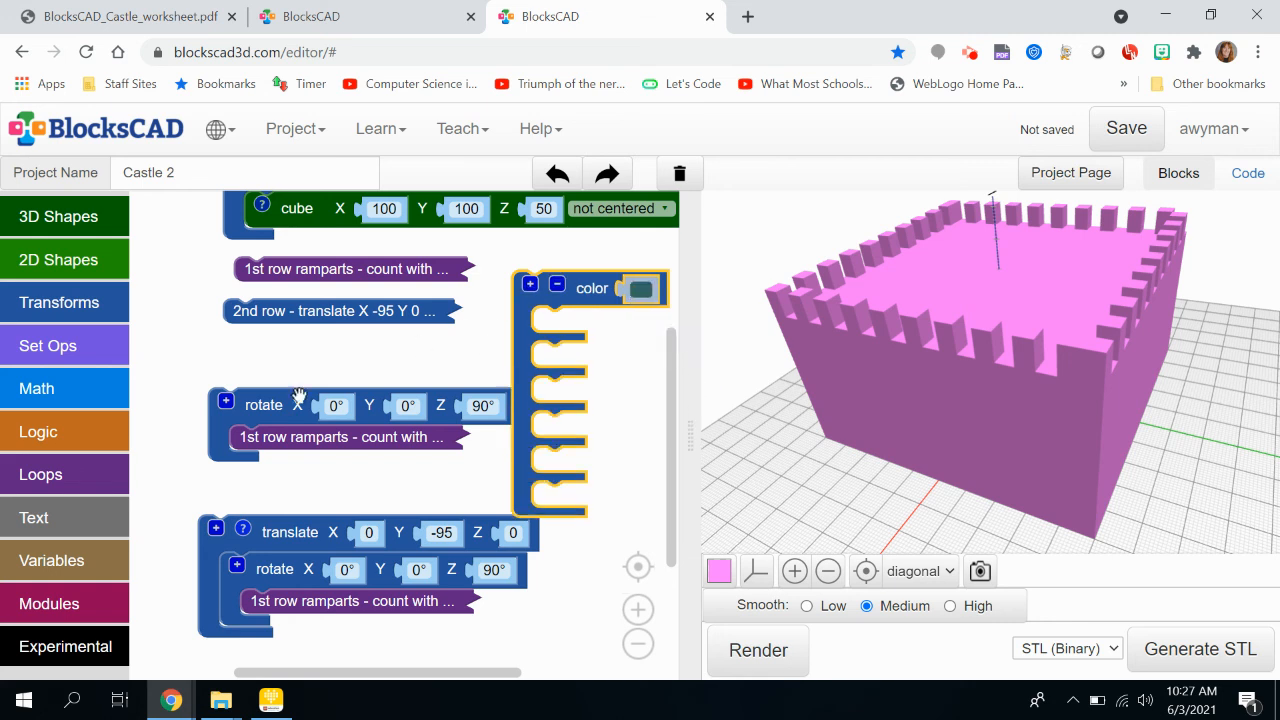
# Move all four rampart rows into the color block and place it directly below the base cube's translate block
pyautogui.moveTo(262, 404); pyautogui.dragTo(589, 324)
pyautogui.moveTo(335, 312); pyautogui.dragTo(640, 406)
pyautogui.moveTo(313, 275); pyautogui.dragTo(620, 450)
pyautogui.moveTo(588, 285); pyautogui.dragTo(297, 249)
pyautogui.moveTo(331, 535); pyautogui.dragTo(368, 440)
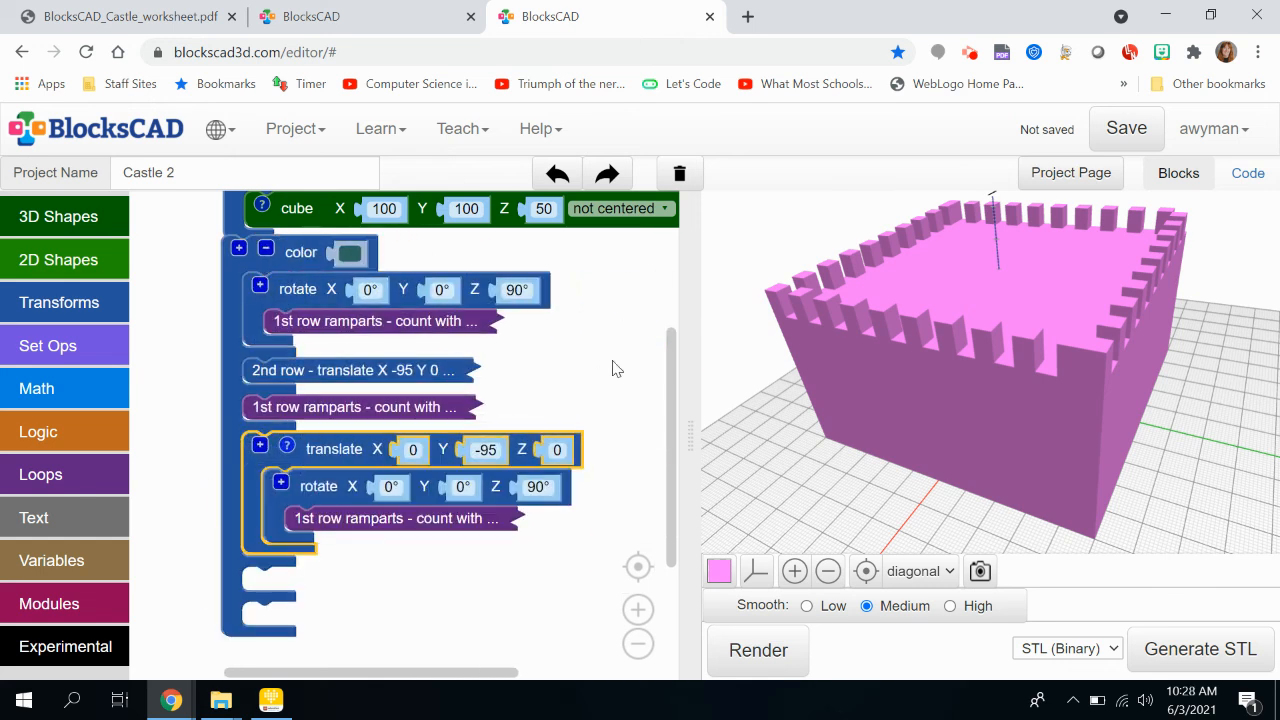
# Move the base cube's translate block into the color block, remove the leftover empty slot, and render the castle
pyautogui.scroll(2, 617, 429)
pyautogui.moveTo(335, 245); pyautogui.dragTo(382, 658)
pyautogui.moveTo(601, 443); pyautogui.dragTo(598, 400)
pyautogui.click(248, 283)
pyautogui.moveTo(563, 321); pyautogui.dragTo(573, 251)
pyautogui.click(744, 655)
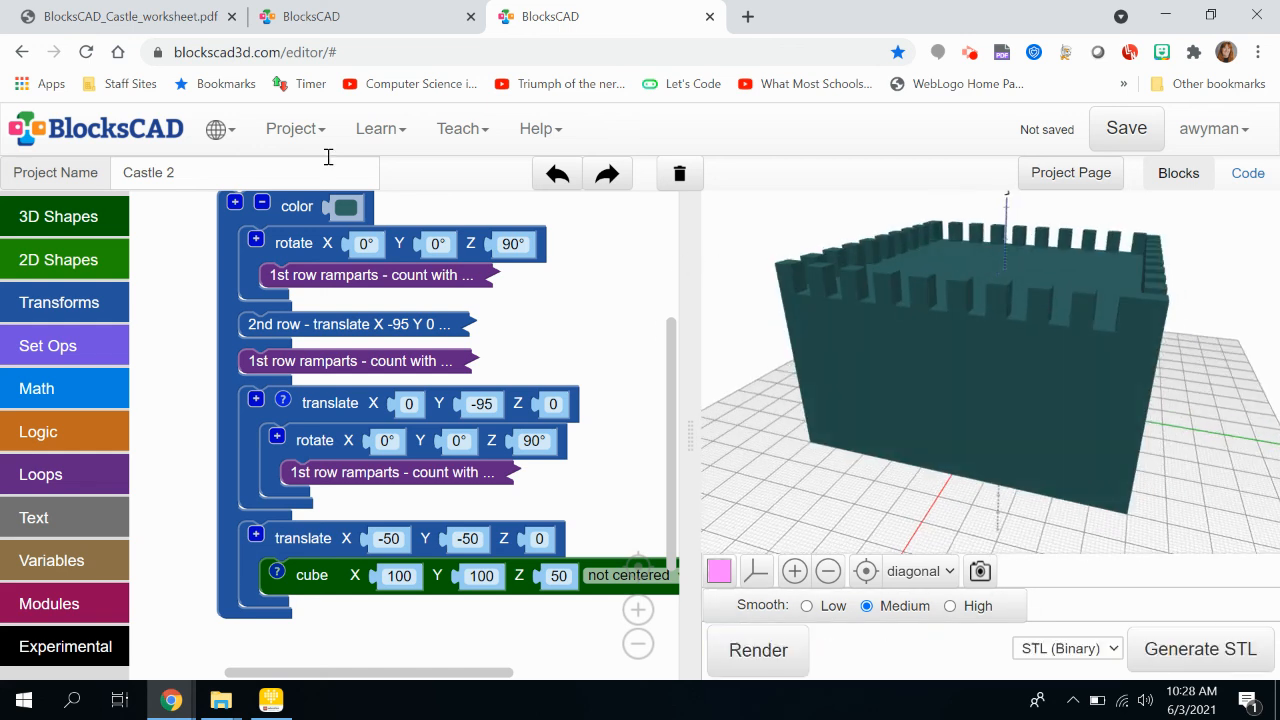
# Try dark grey as the color block's colour and render the castle
pyautogui.click(342, 205)
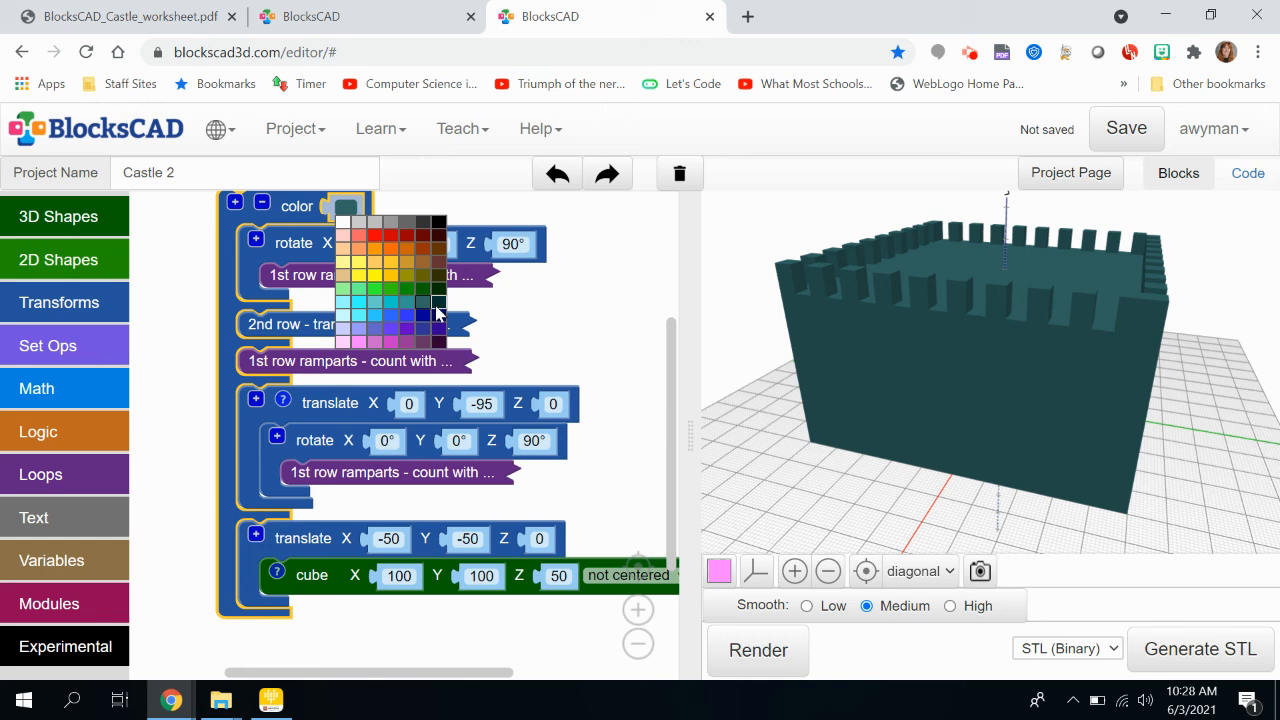
pyautogui.click(408, 224)
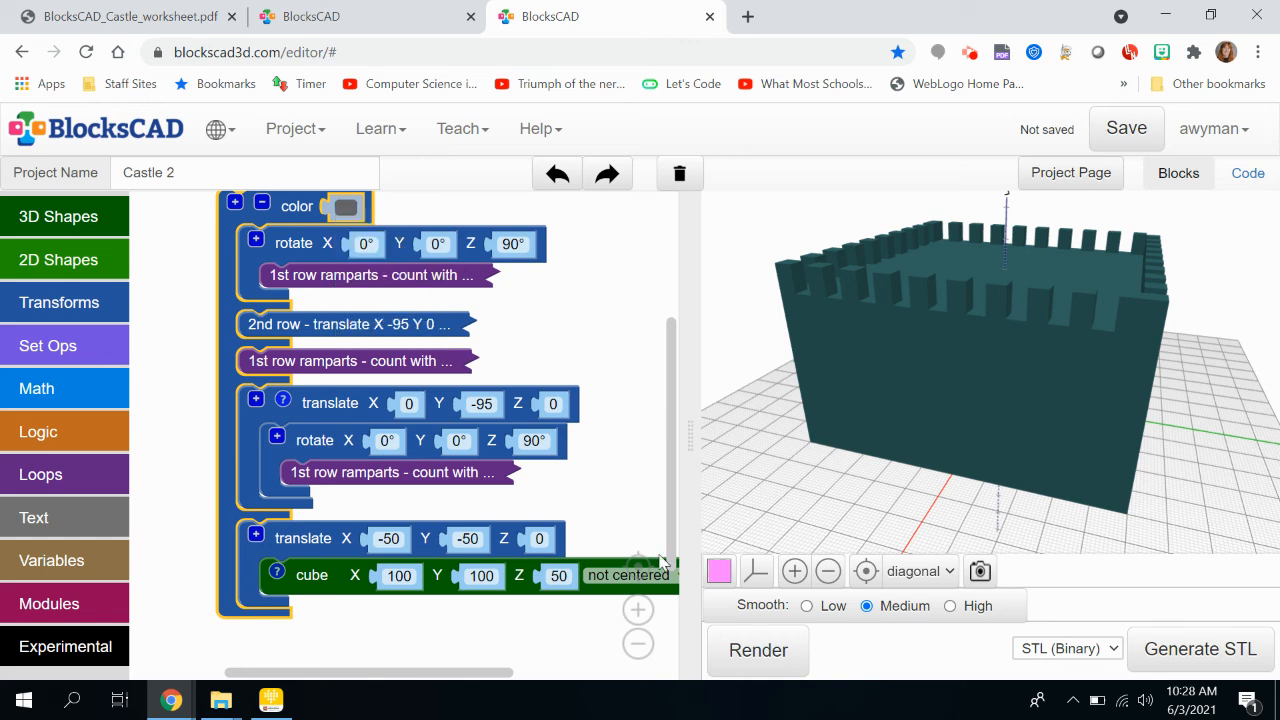
pyautogui.click(740, 645)
pyautogui.moveTo(1048, 243); pyautogui.dragTo(1053, 296)
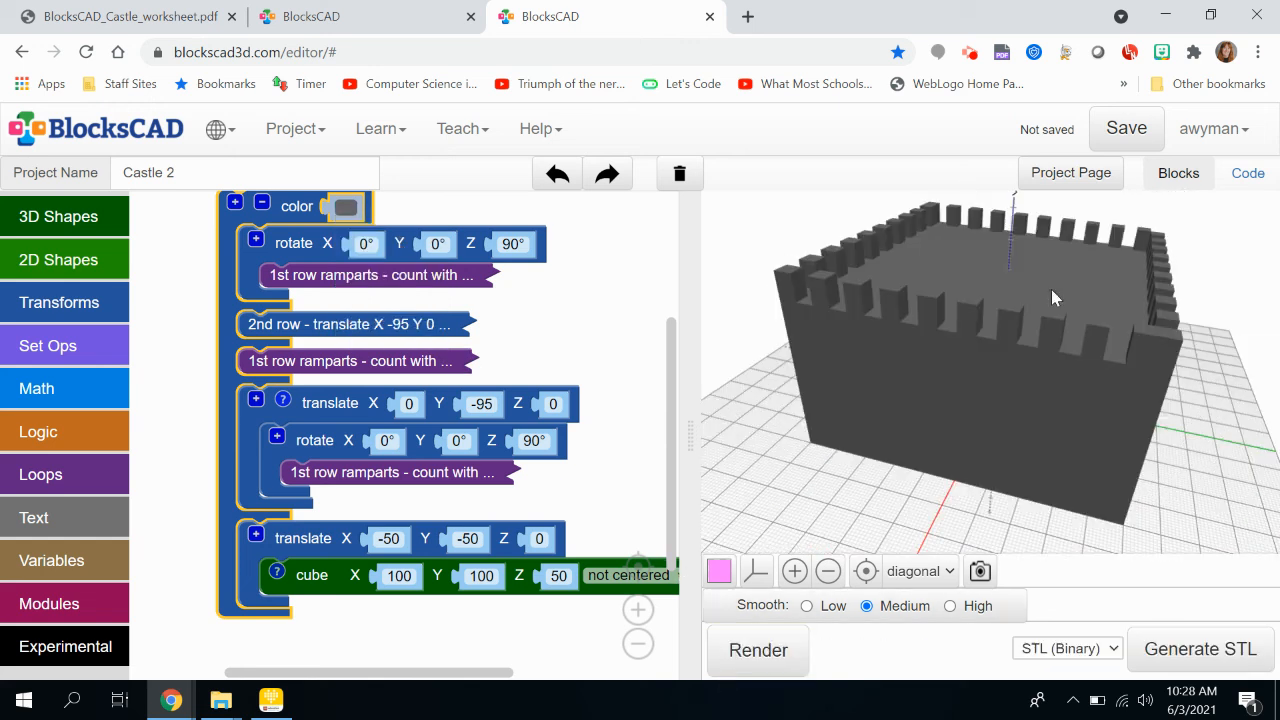
# Set the color block to the medium grey #999 and render the castle
pyautogui.click(345, 206)
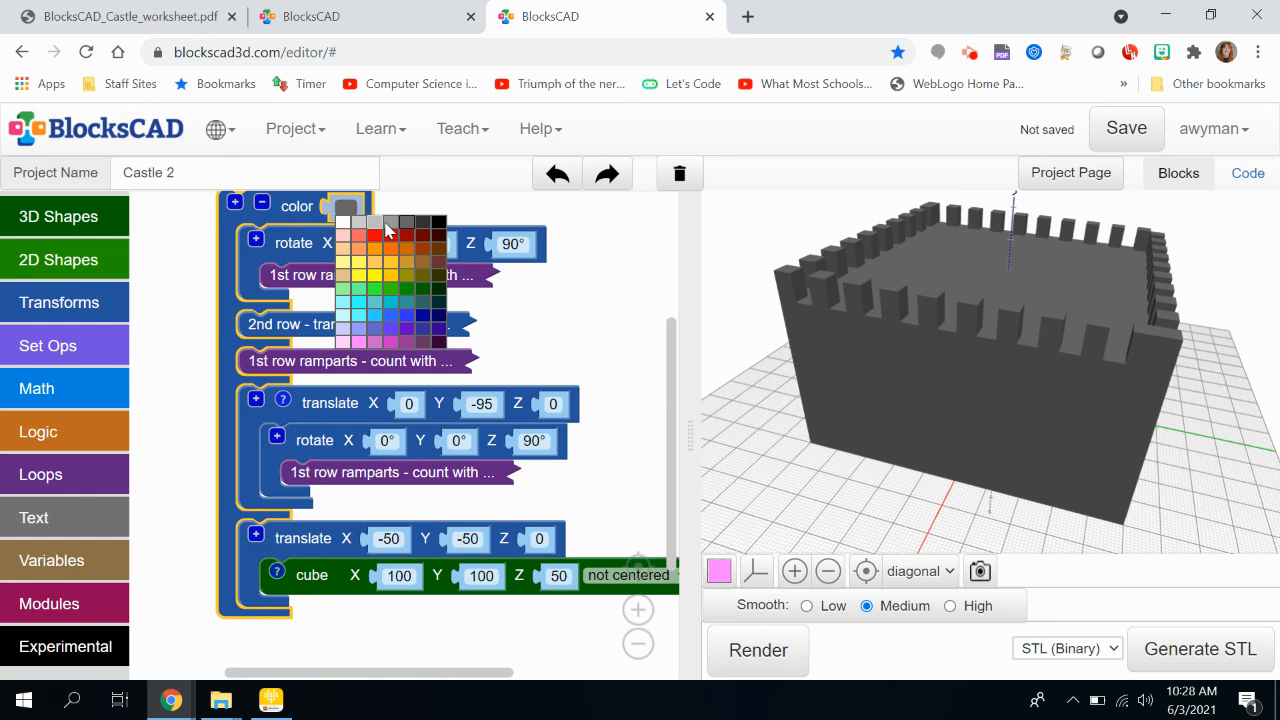
pyautogui.click(390, 223)
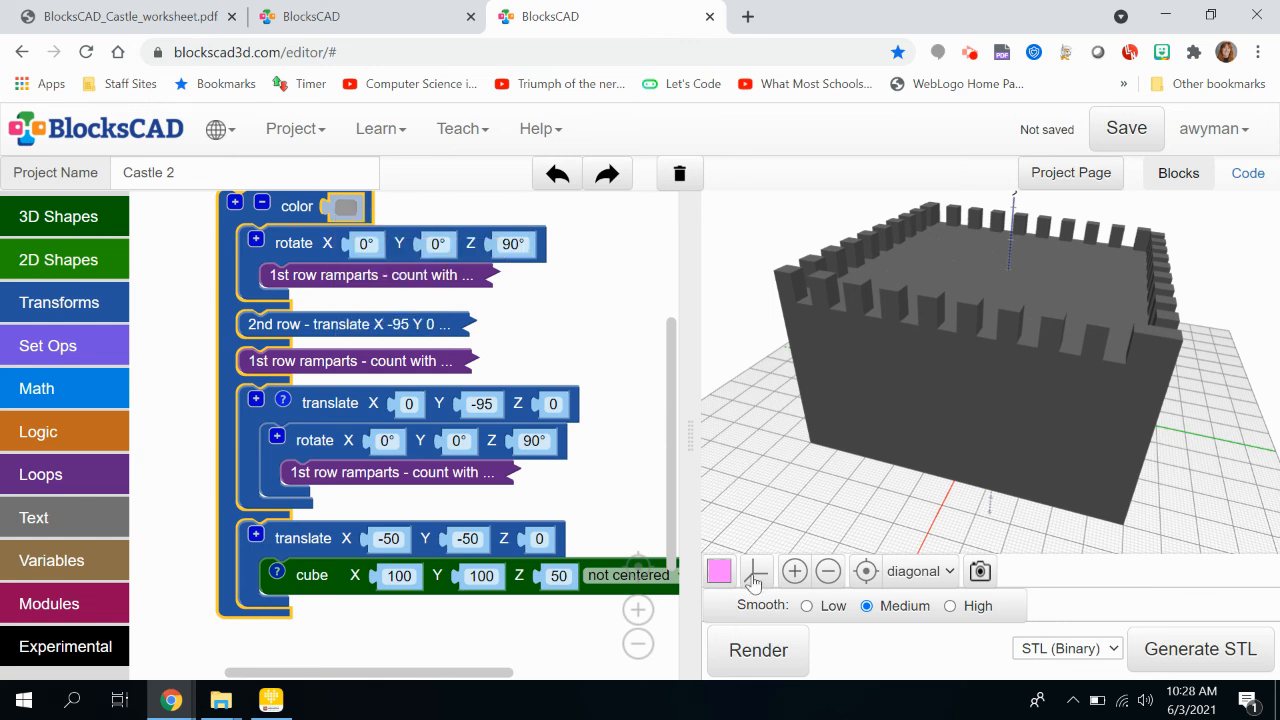
pyautogui.click(757, 650)
pyautogui.moveTo(957, 357); pyautogui.dragTo(957, 328)
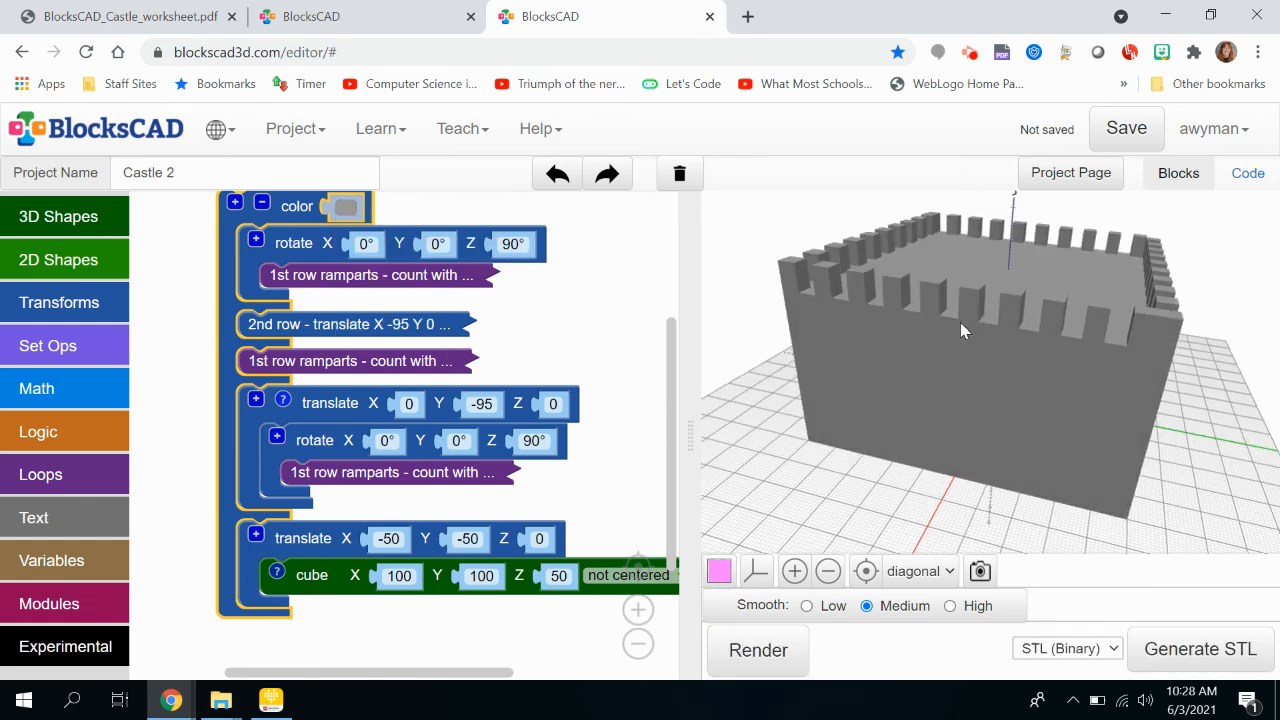
# Add the comment "Castle Base" to the color block and collapse it
pyautogui.rightClick(308, 233)
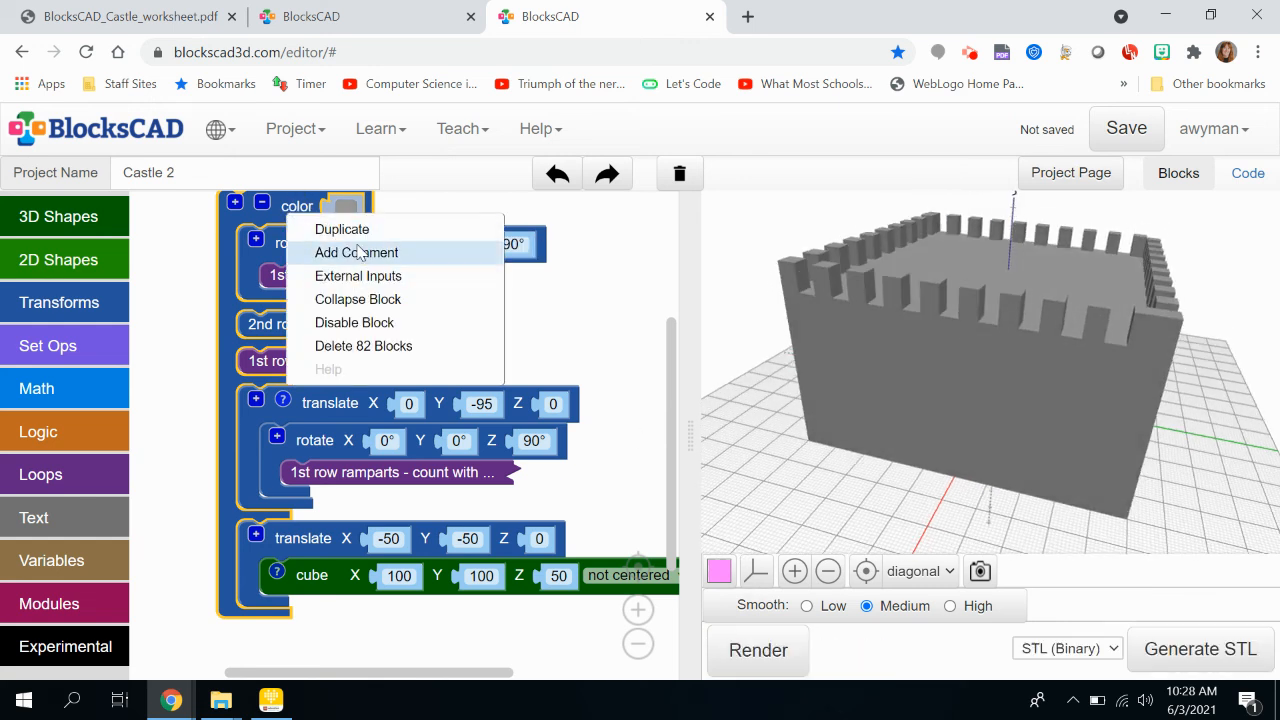
pyautogui.click(365, 276)
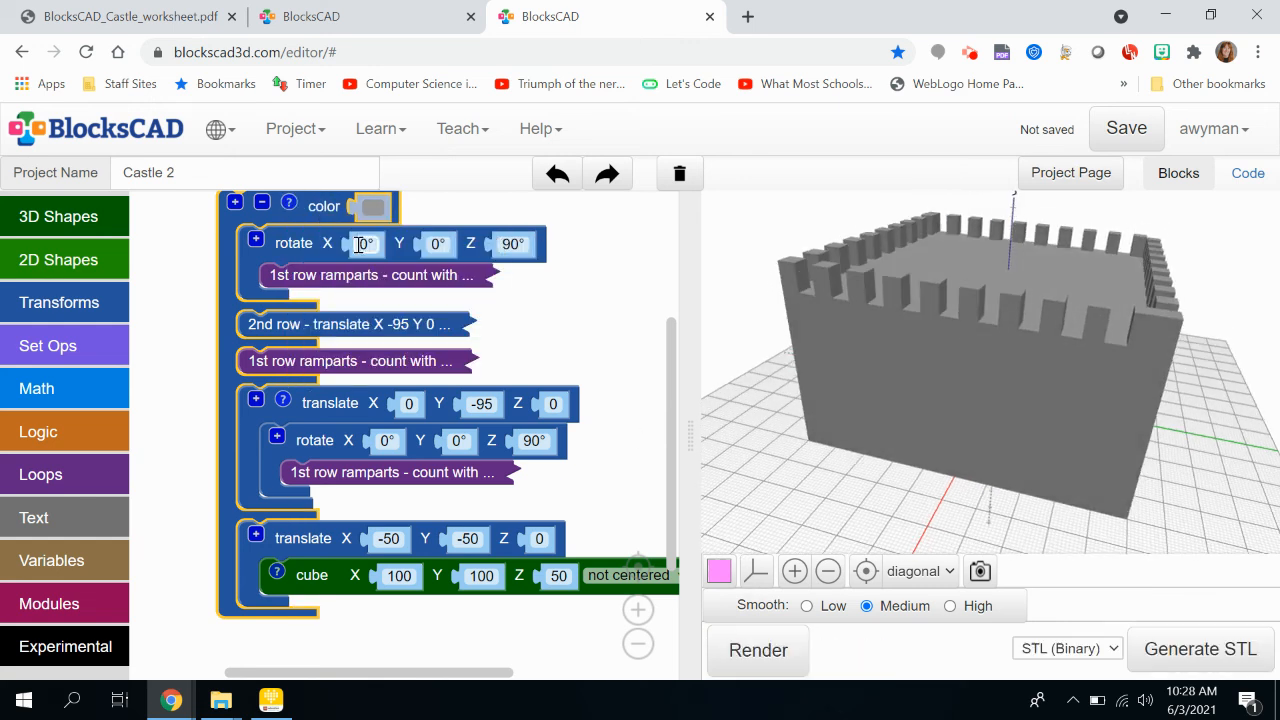
pyautogui.click(291, 203)
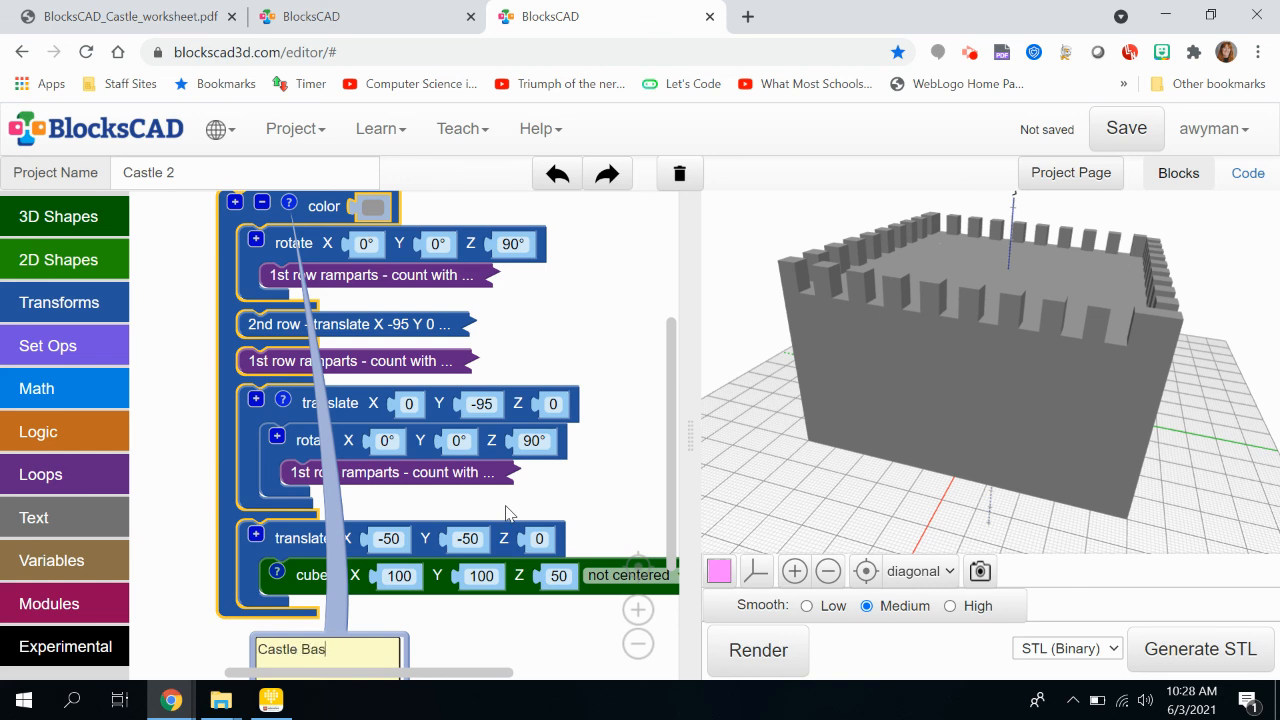
pyautogui.click(291, 203)
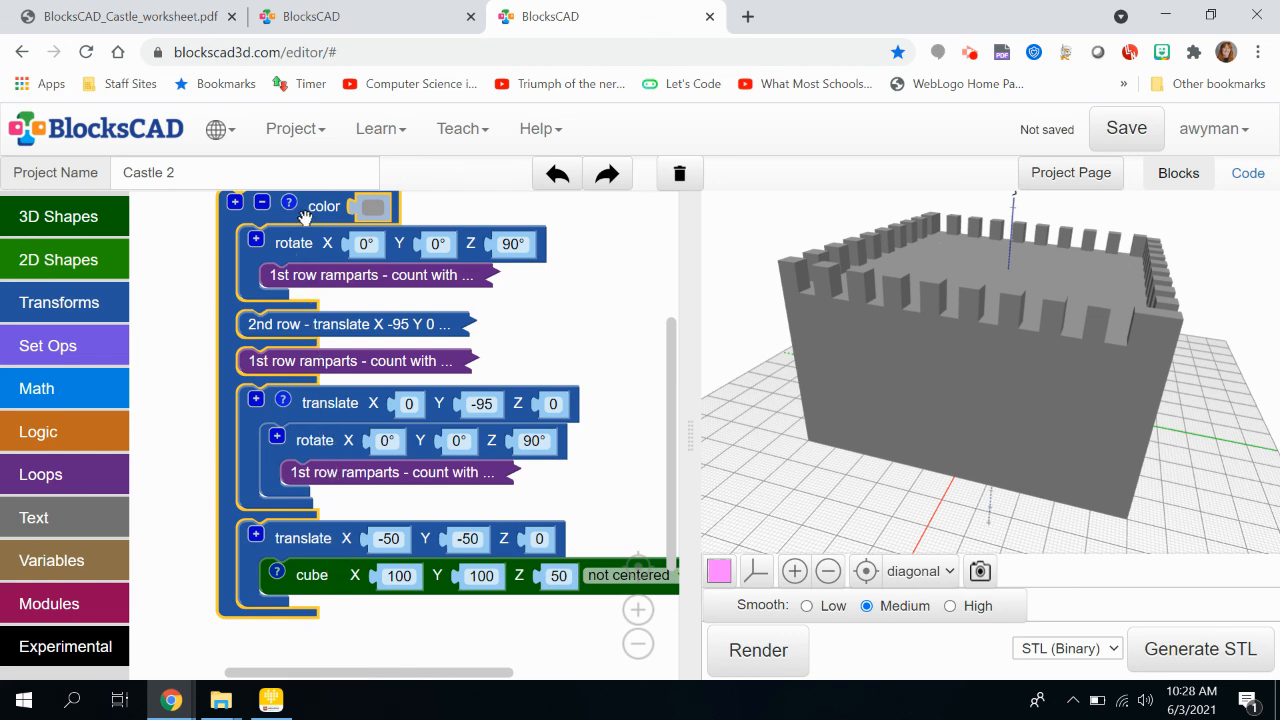
pyautogui.rightClick(308, 212)
pyautogui.click(391, 313)
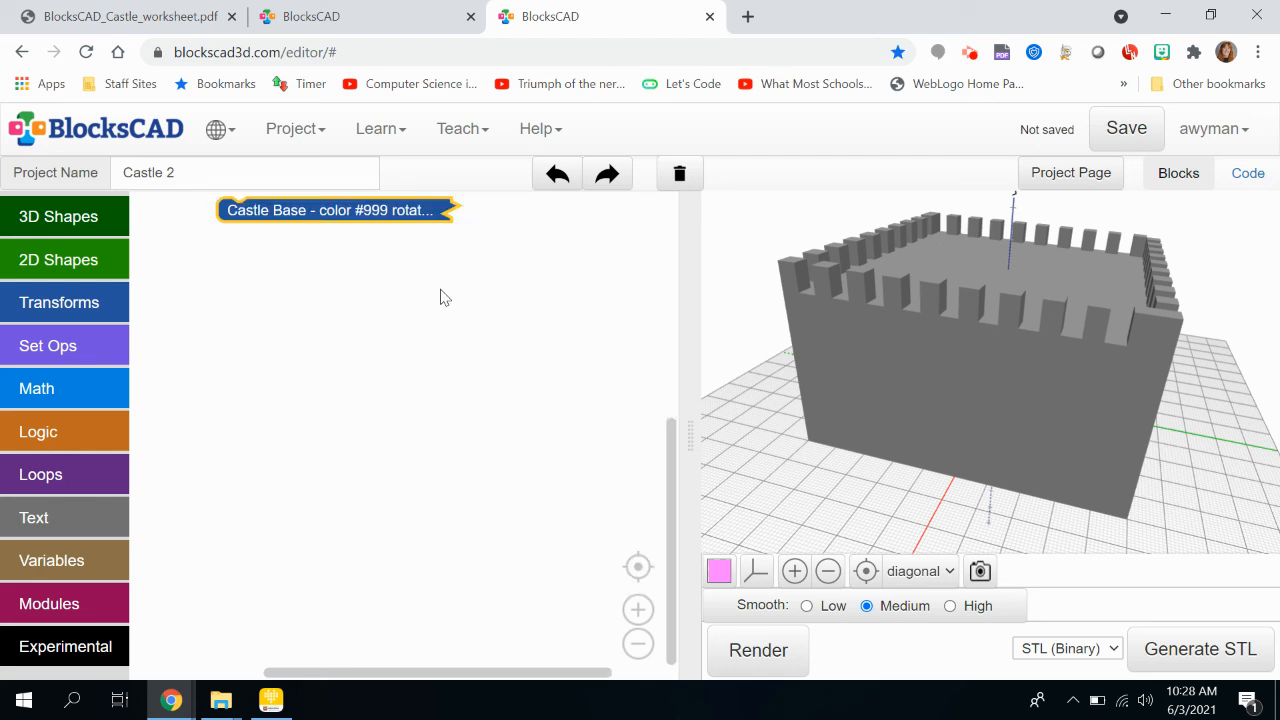
pyautogui.click(973, 52)
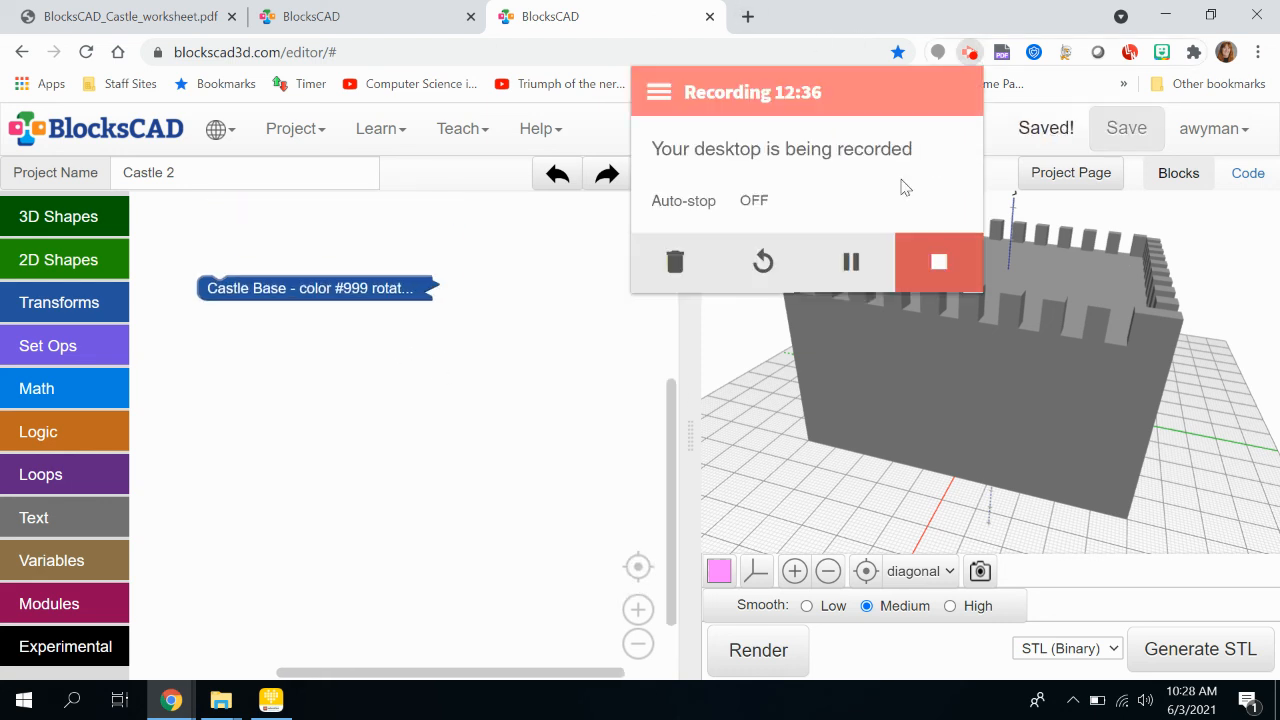
pyautogui.click(443, 348)
# Move the collapsed Castle Base block higher in the workspace and inspect the whole grey castle from several angles
pyautogui.moveTo(946, 380); pyautogui.dragTo(997, 272)
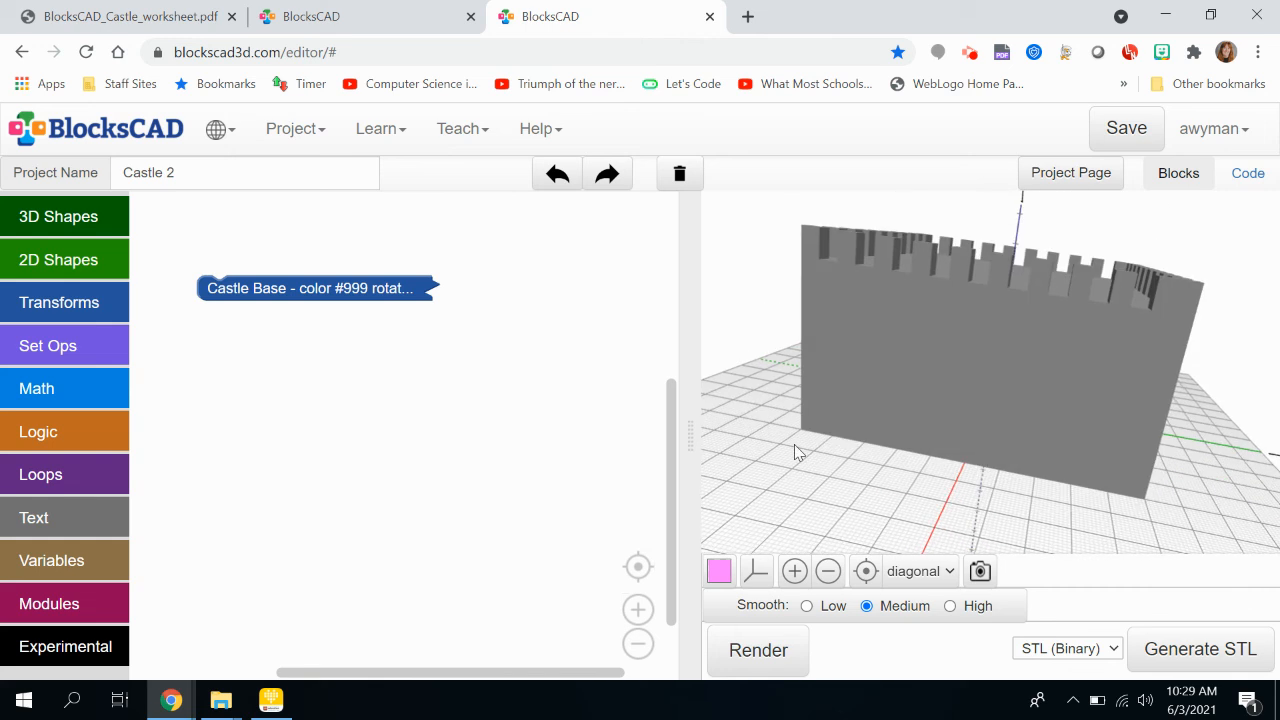
pyautogui.click(828, 571)
pyautogui.click(828, 571)
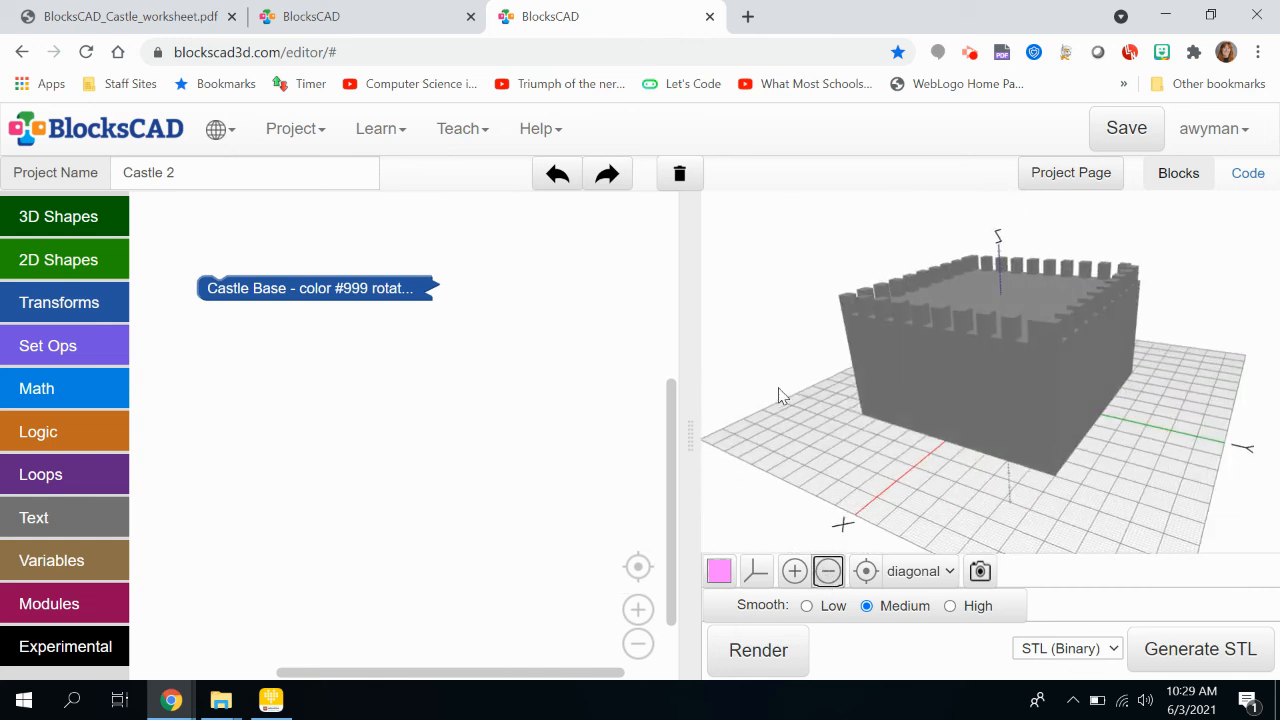
pyautogui.click(828, 571)
pyautogui.click(828, 571)
pyautogui.moveTo(360, 286); pyautogui.dragTo(367, 219)
pyautogui.moveTo(800, 346); pyautogui.dragTo(817, 391)
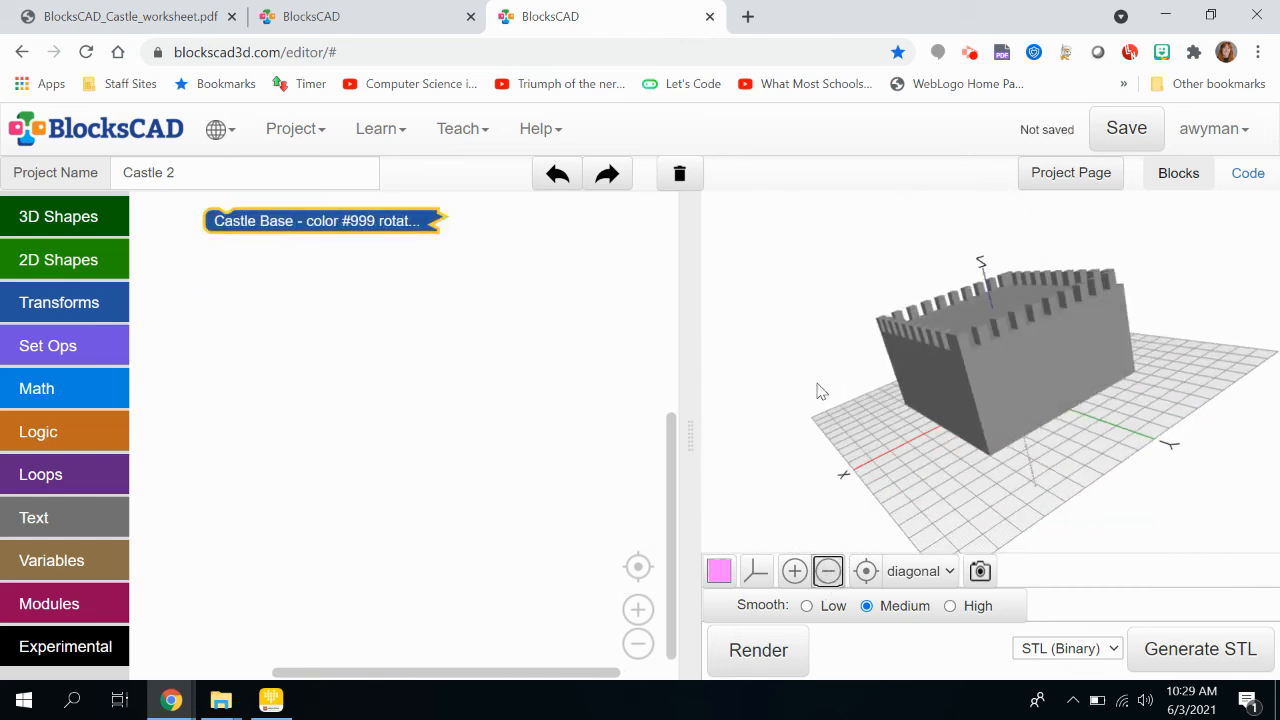
pyautogui.moveTo(1030, 345); pyautogui.dragTo(1138, 385)
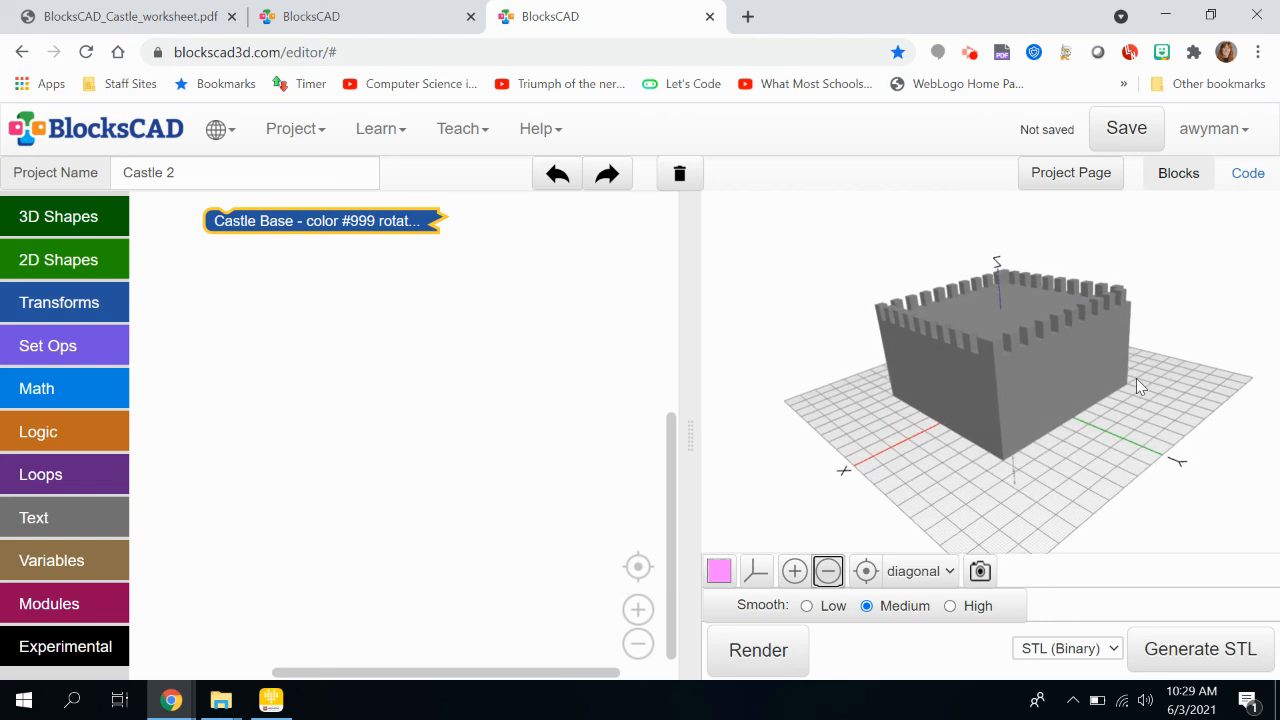